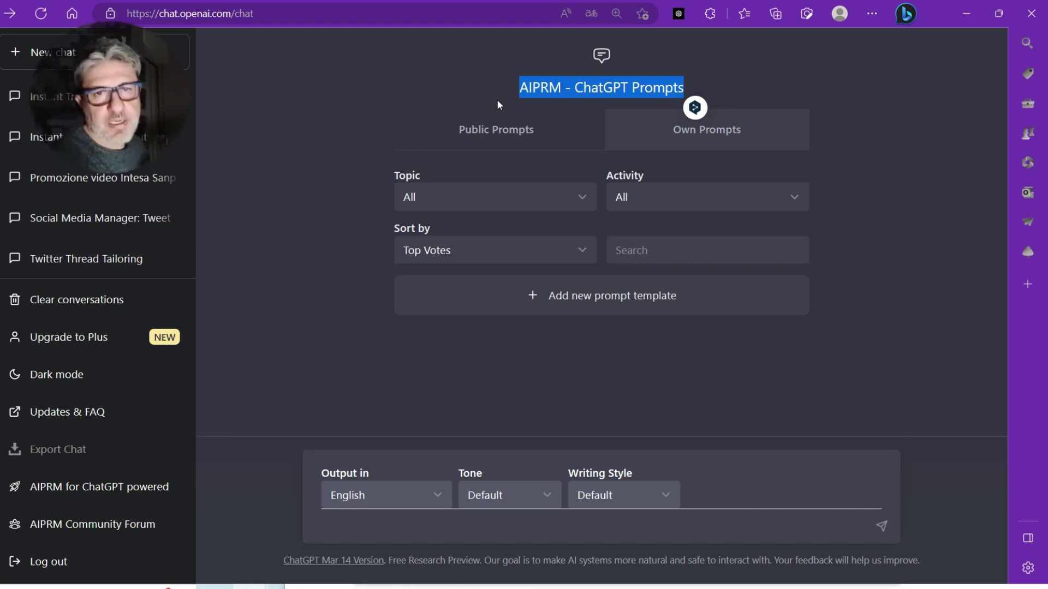
Look over the AIPRM for ChatGPT extension page in the Chrome Web Store and return to ChatGPT.
click(544, 103)
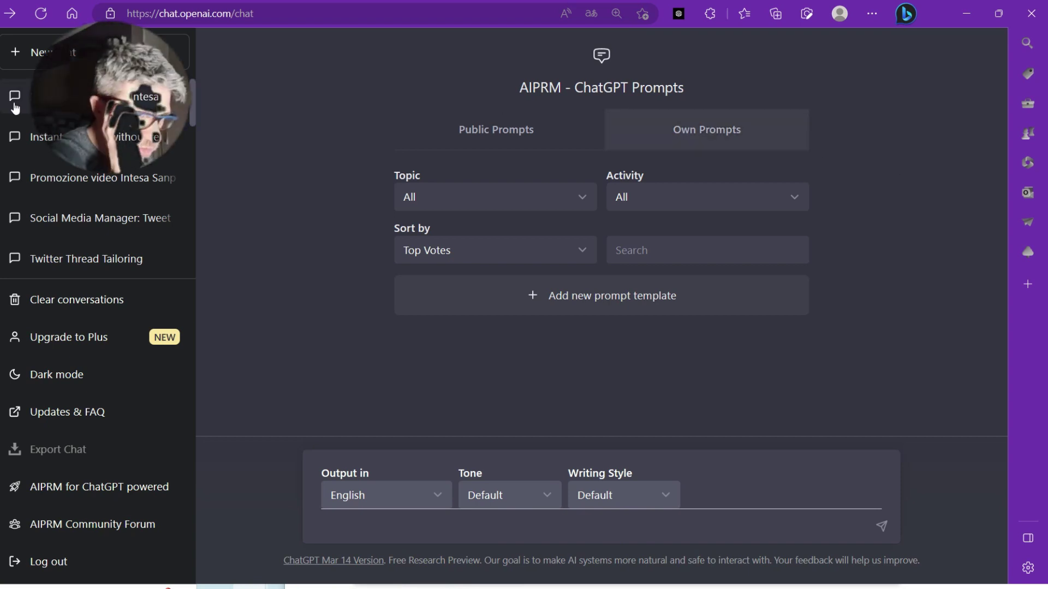
mouse_move(11, 164)
mouse_move(33, 94)
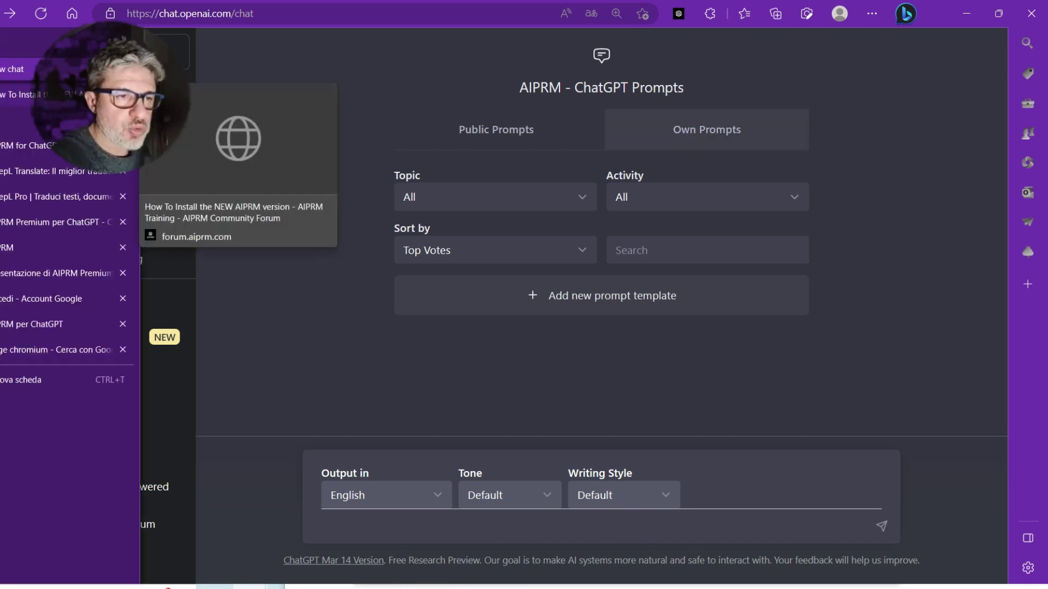
click(33, 145)
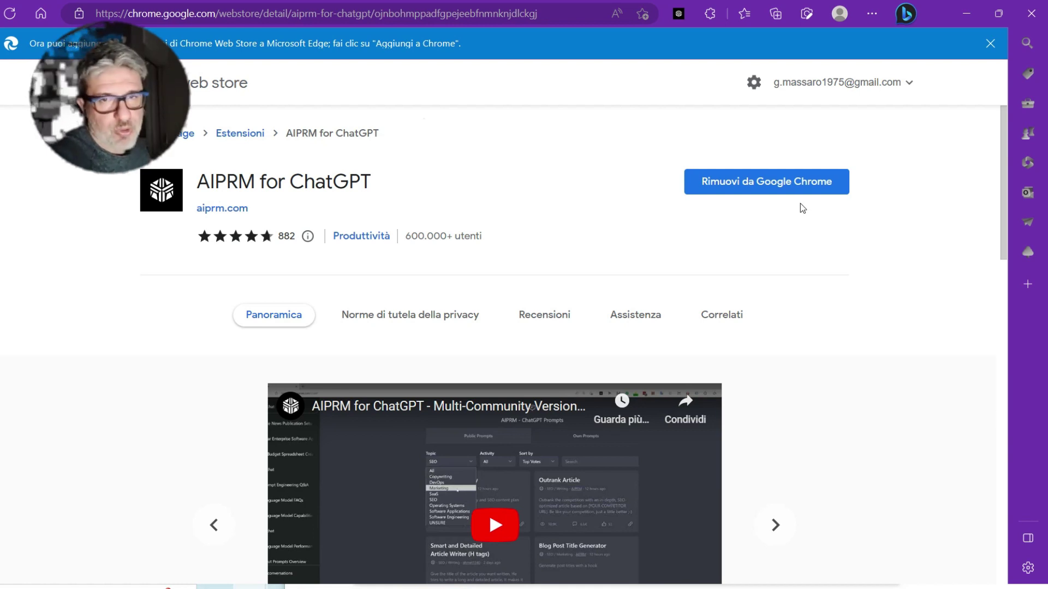
scroll(800, 205, down, 2)
scroll(800, 204, up, 2)
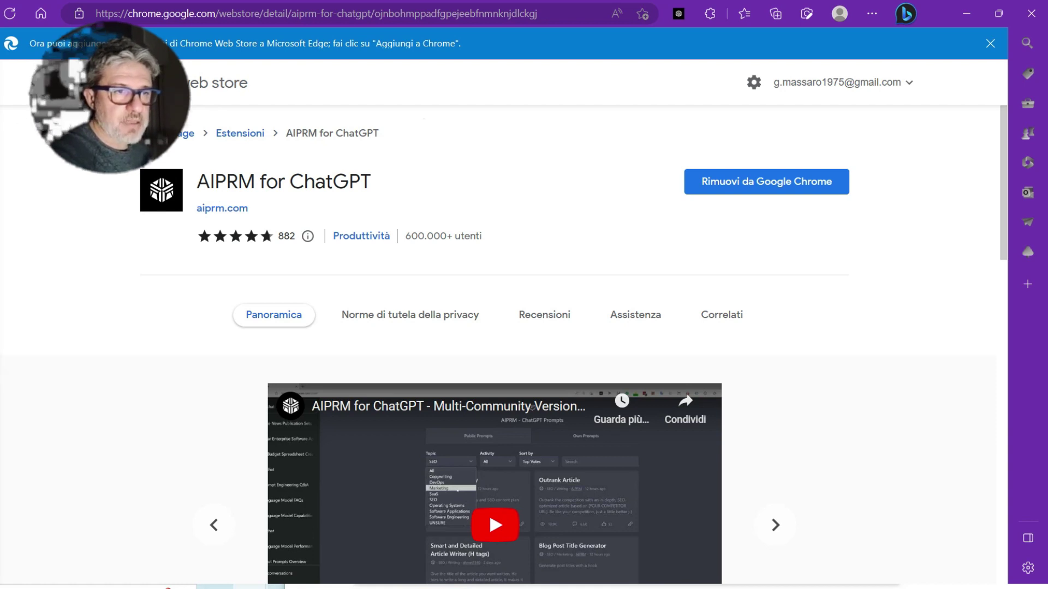
key(ctrl+Tab)
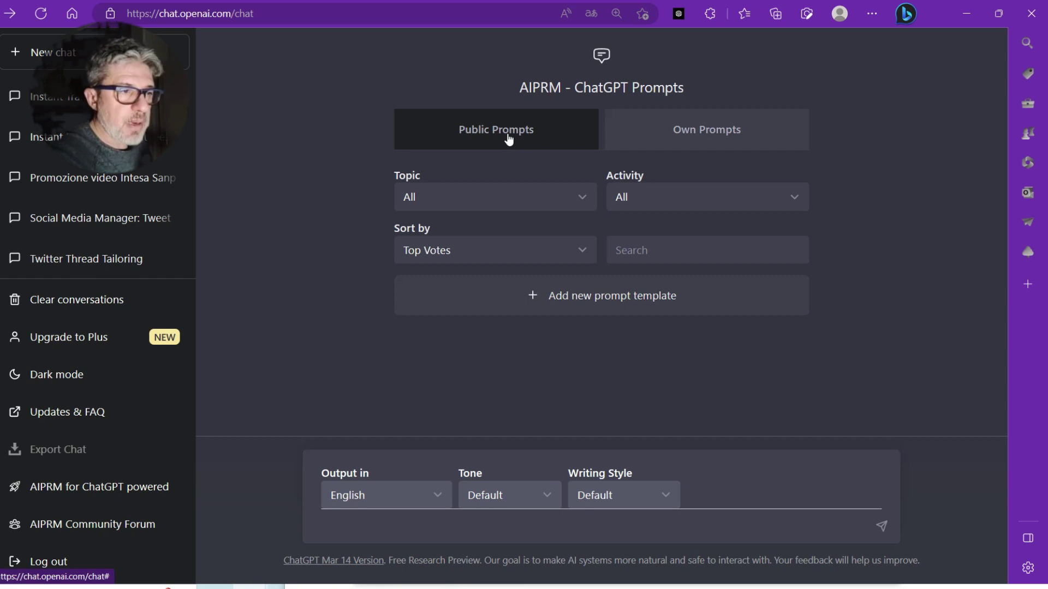
Review the fields of the new prompt template form in the own prompts and close it without saving.
click(655, 145)
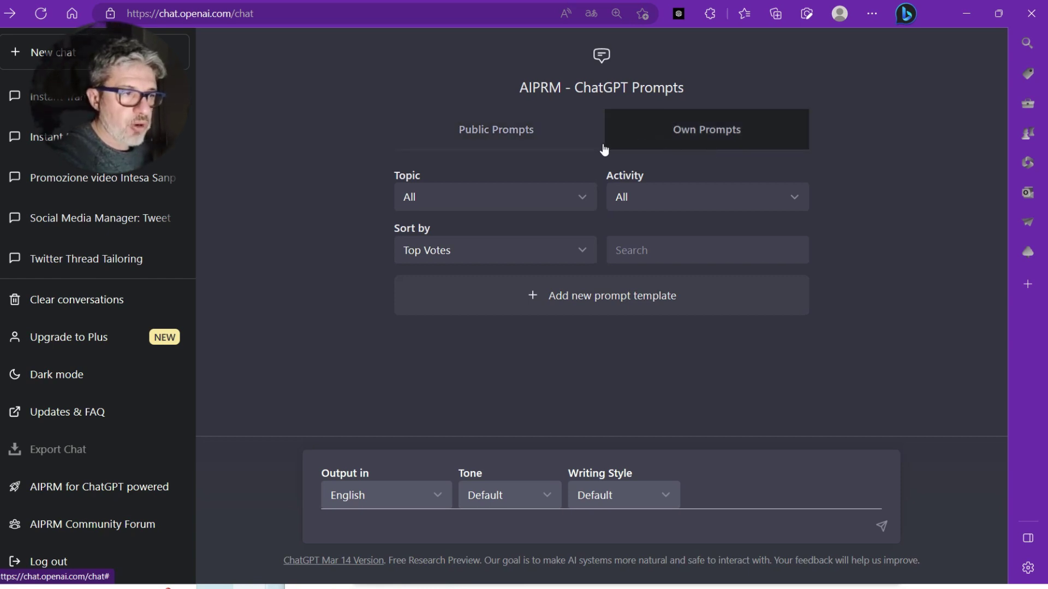
click(528, 149)
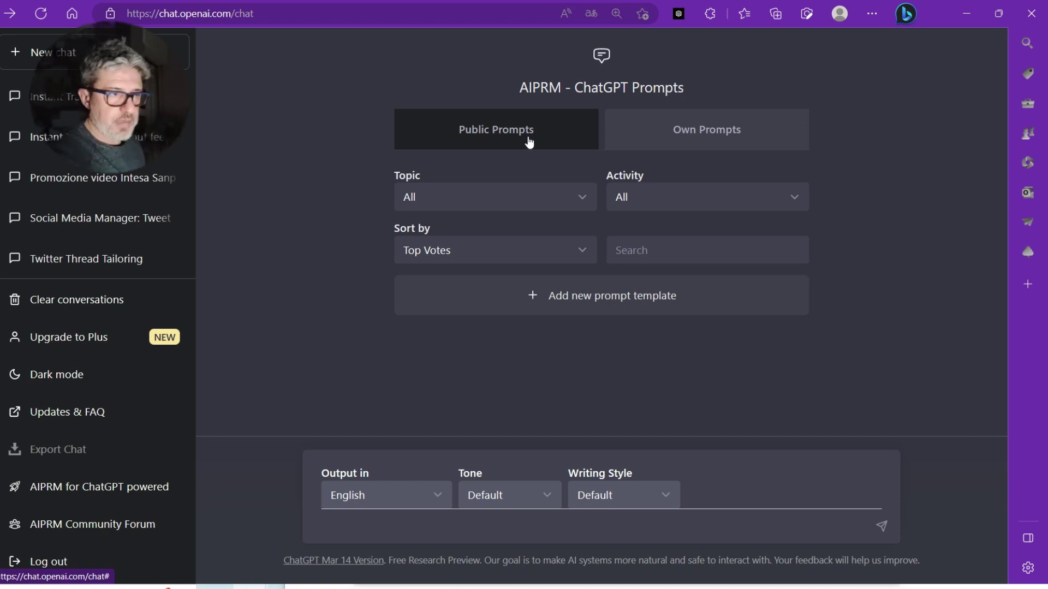
click(617, 131)
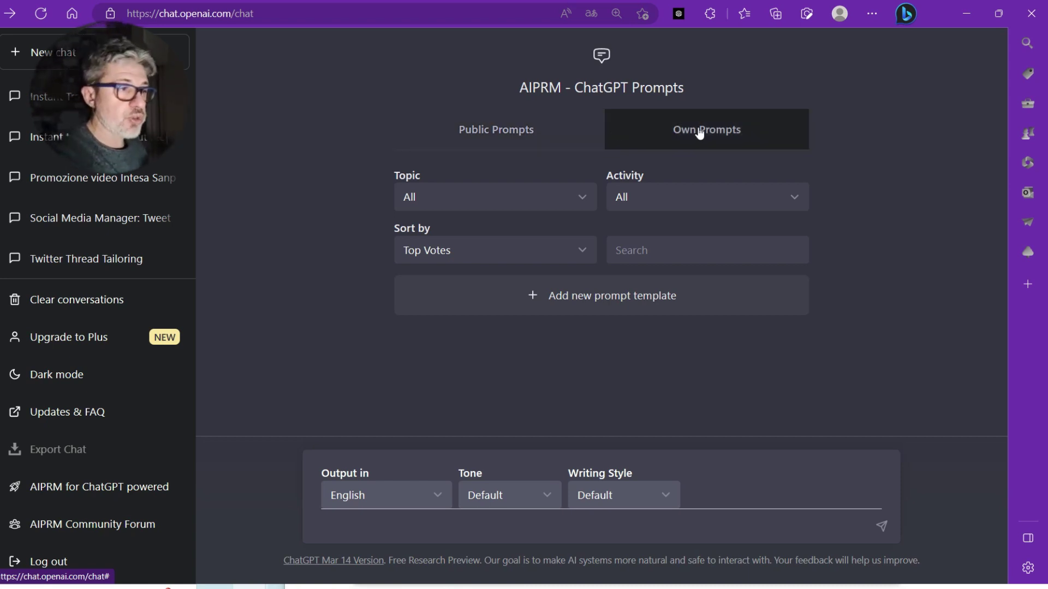
click(747, 136)
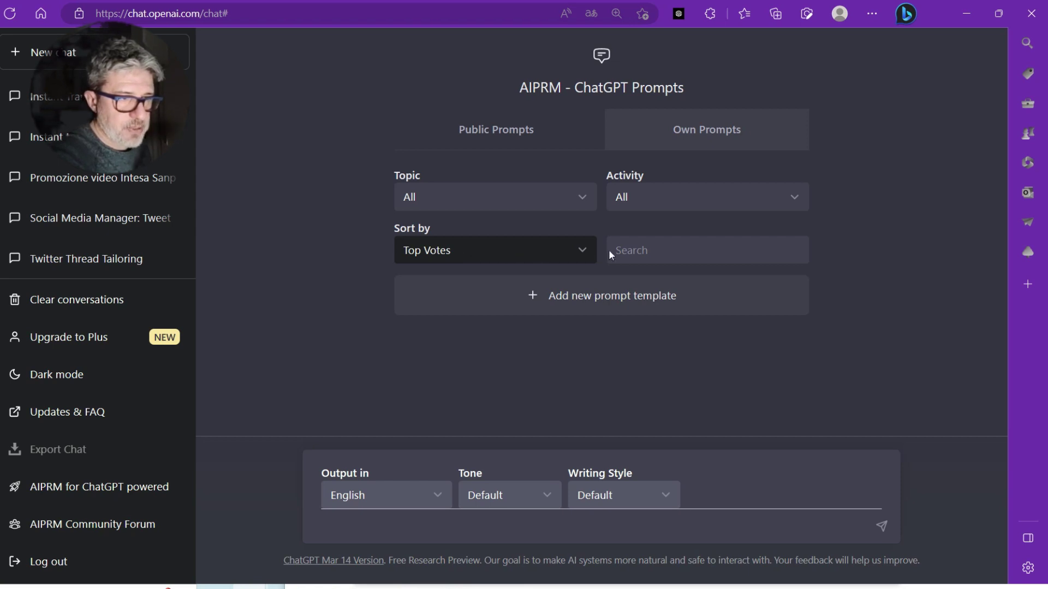
click(693, 251)
click(622, 286)
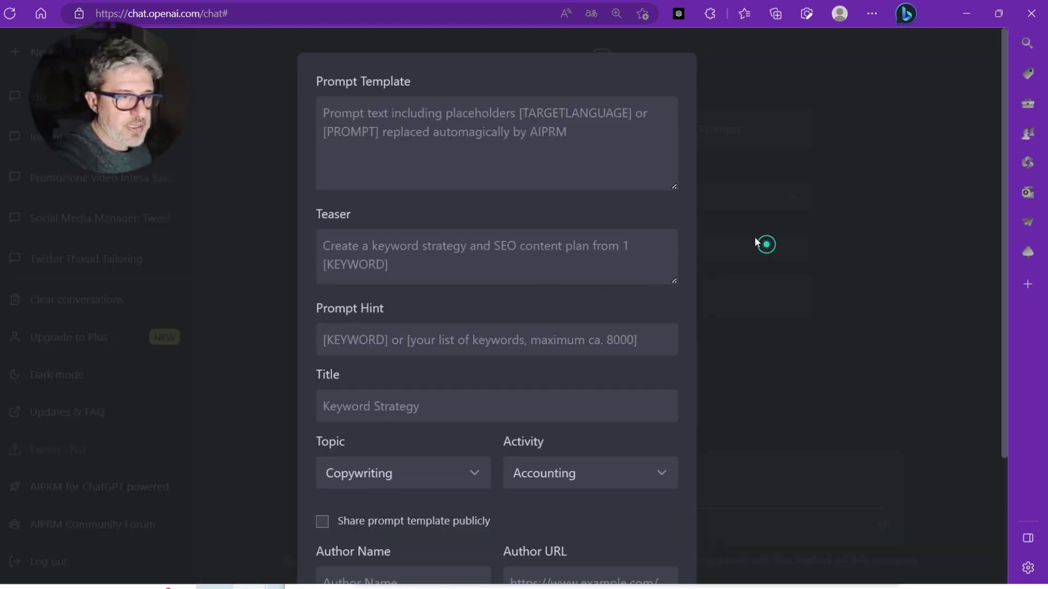
scroll(712, 175, down, 3)
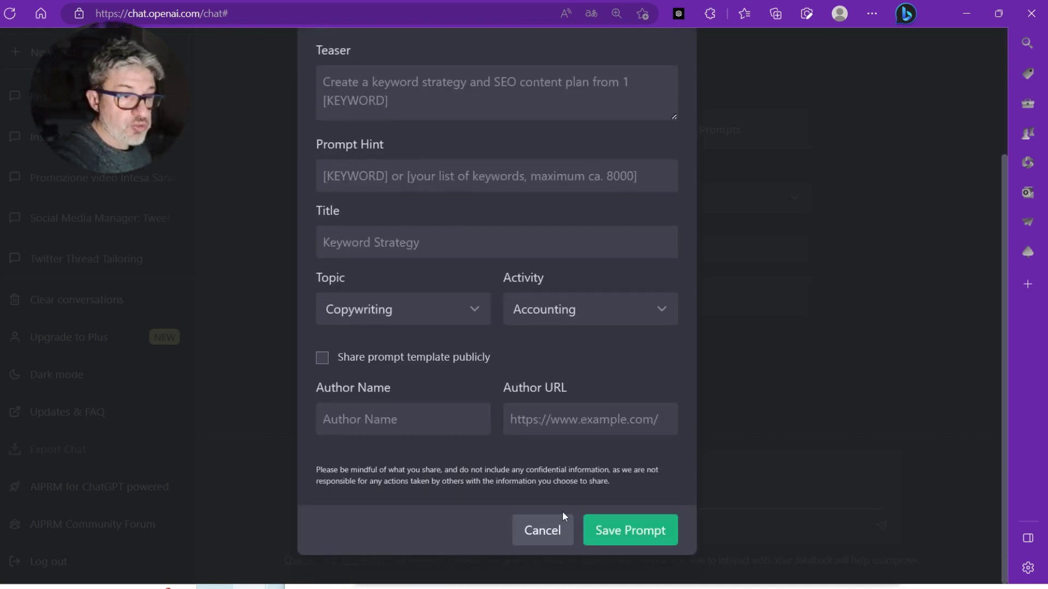
click(548, 523)
Show the AIPRM public prompts and browse through the first page of prompt templates.
click(533, 139)
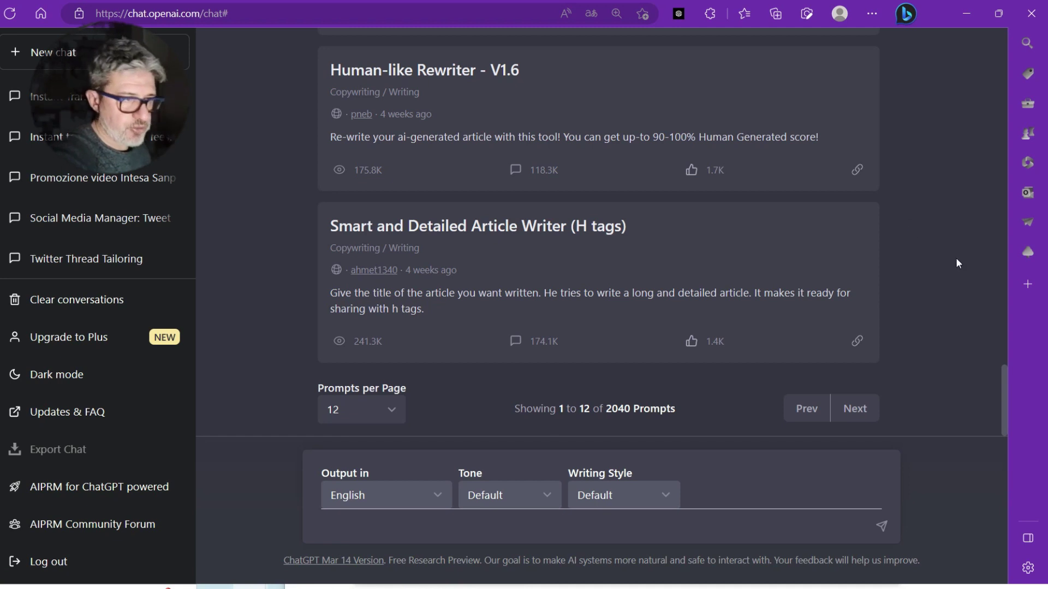
drag(1004, 398, 987, 80)
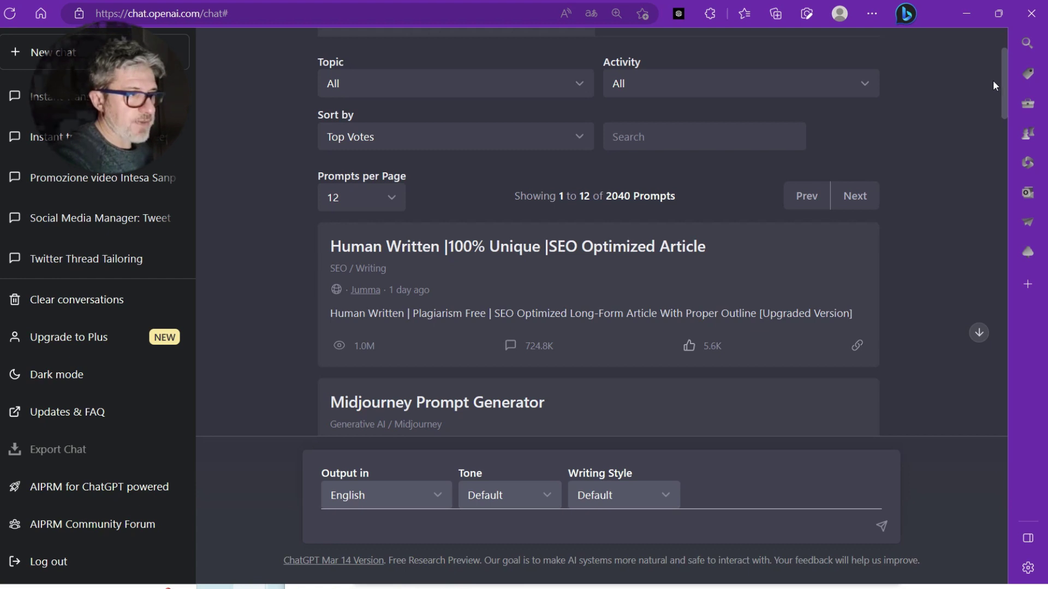
scroll(1006, 78, up, 2)
drag(1004, 59, 1005, 56)
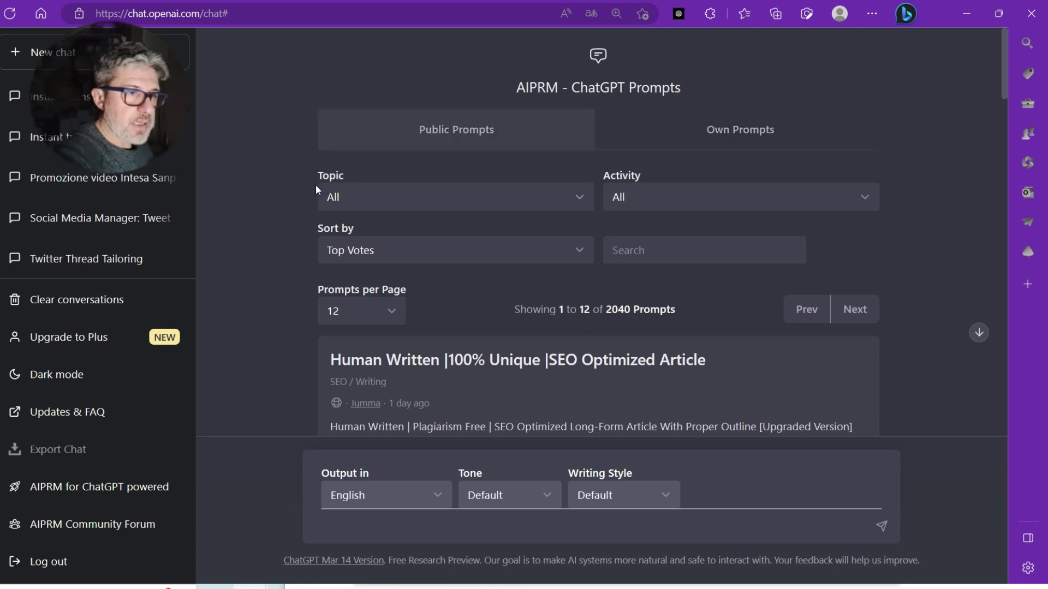
Examine the topic, activity and sorting options available for filtering the public prompts.
click(444, 191)
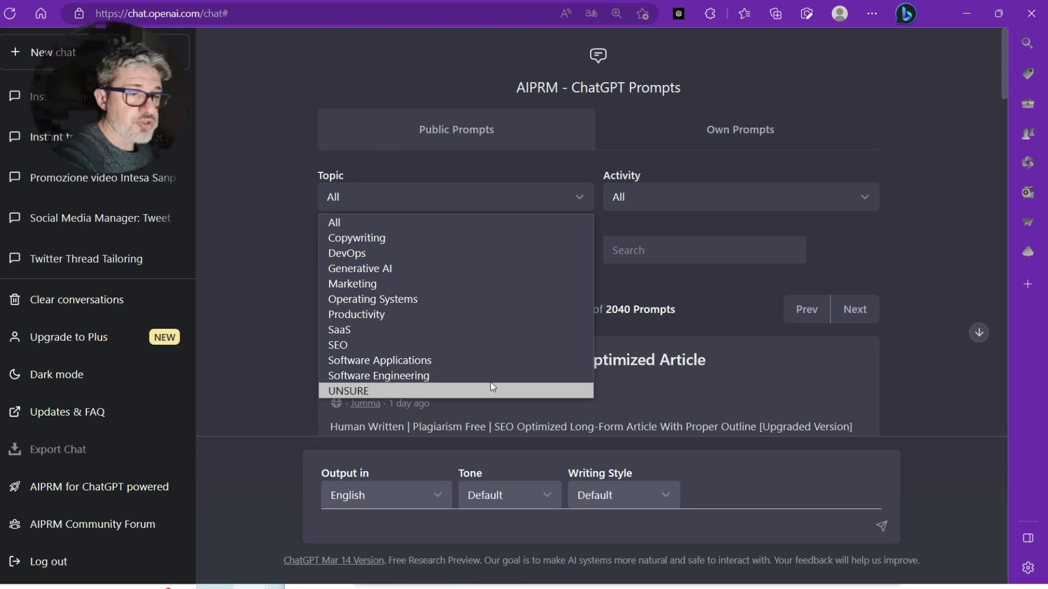
click(699, 203)
click(700, 201)
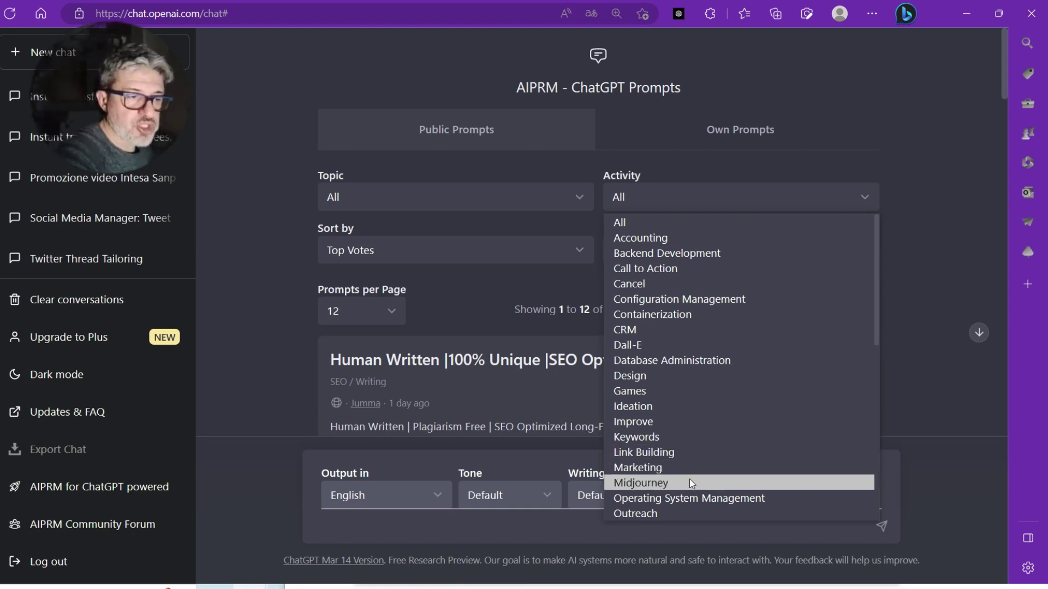
scroll(743, 383, down, 1)
scroll(744, 383, down, 3)
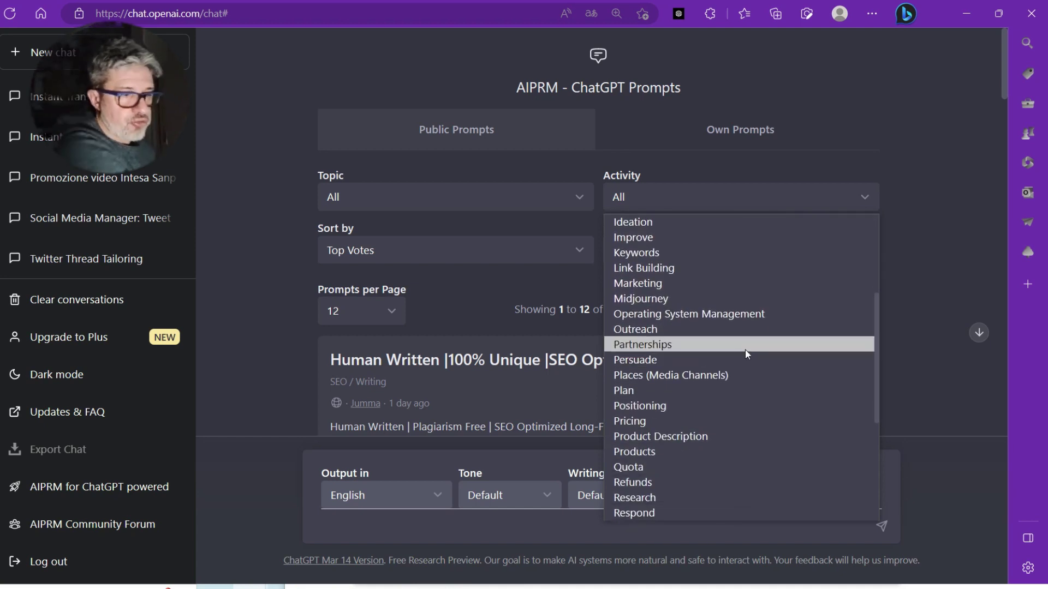
scroll(747, 355, down, 1)
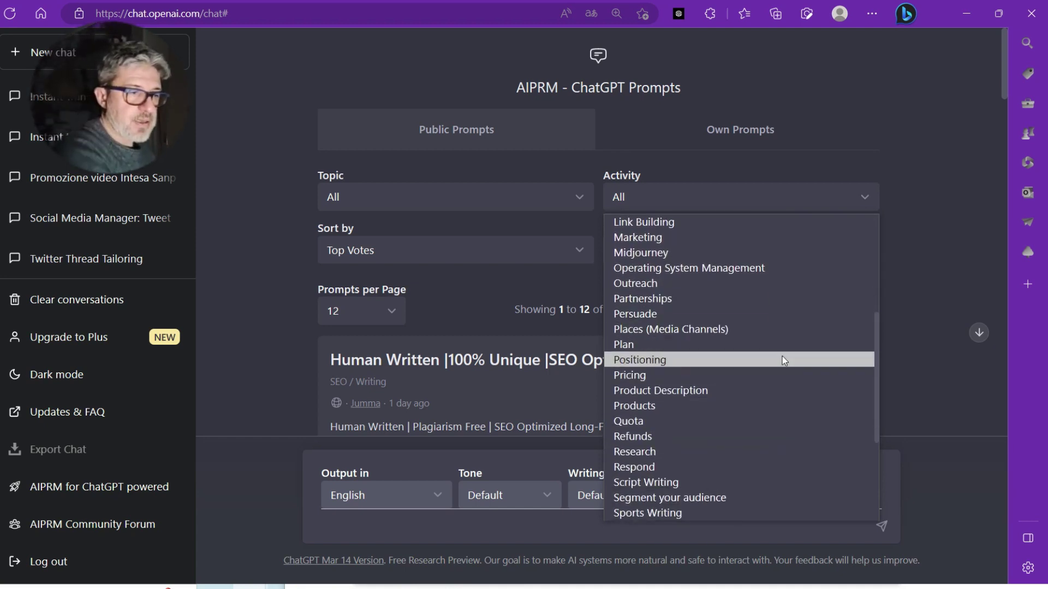
scroll(783, 358, down, 4)
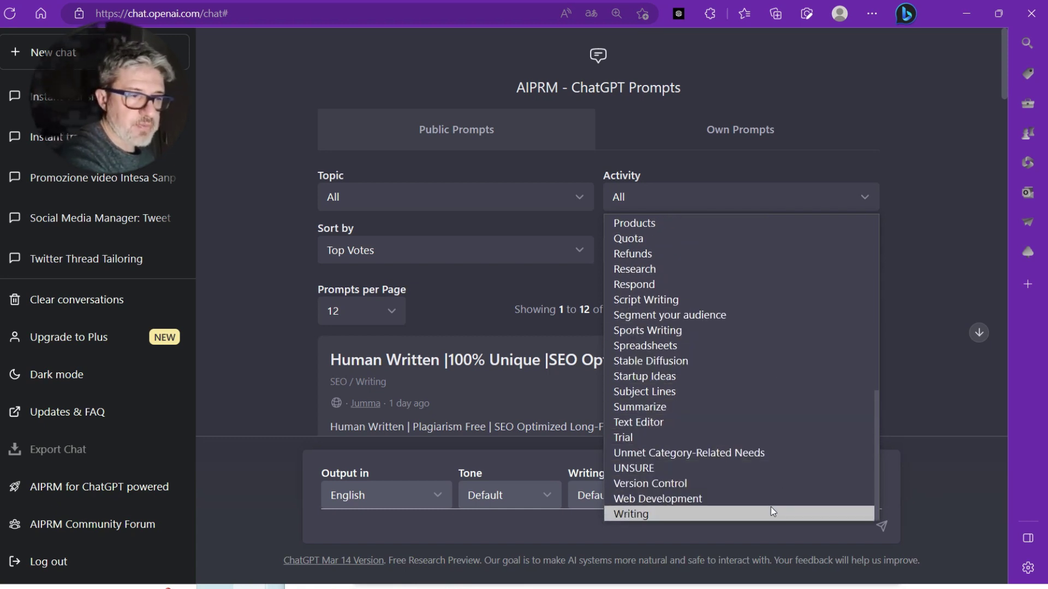
click(493, 263)
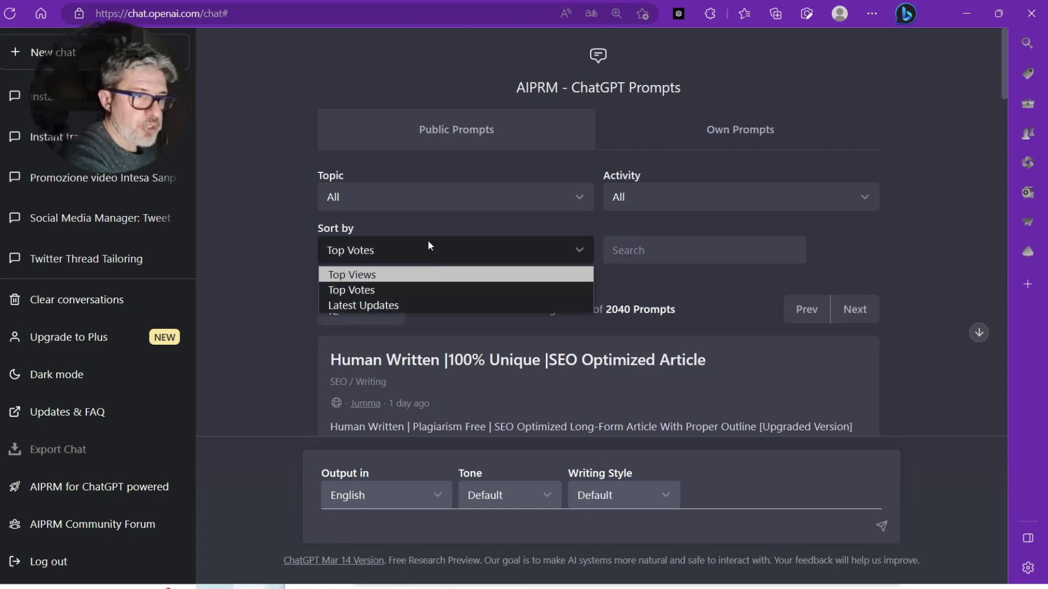
click(636, 256)
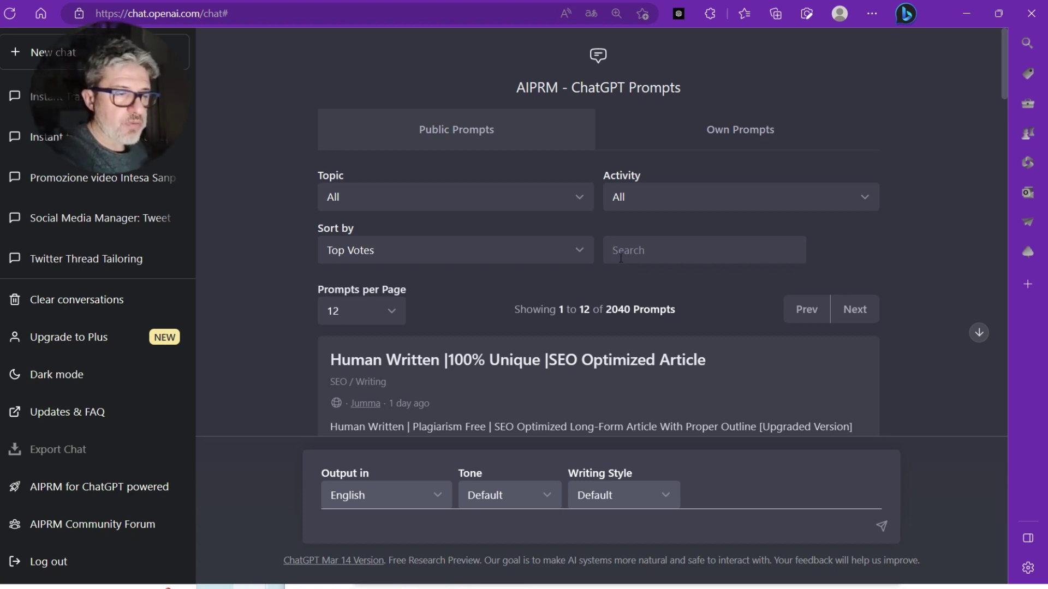
Filter the public prompts by the SEO topic and reset the topic filter to All.
click(535, 196)
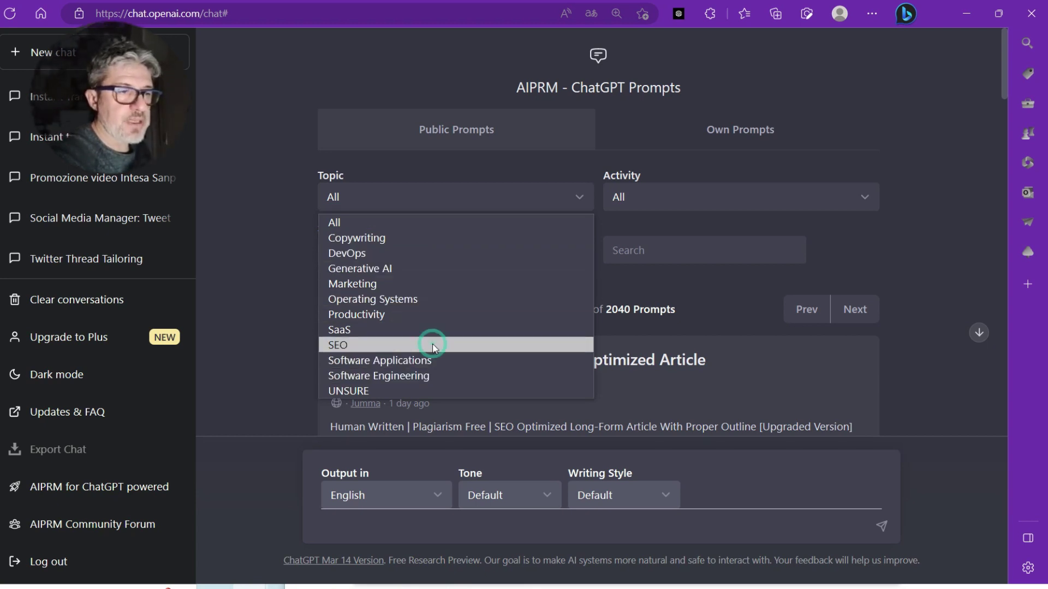
click(434, 345)
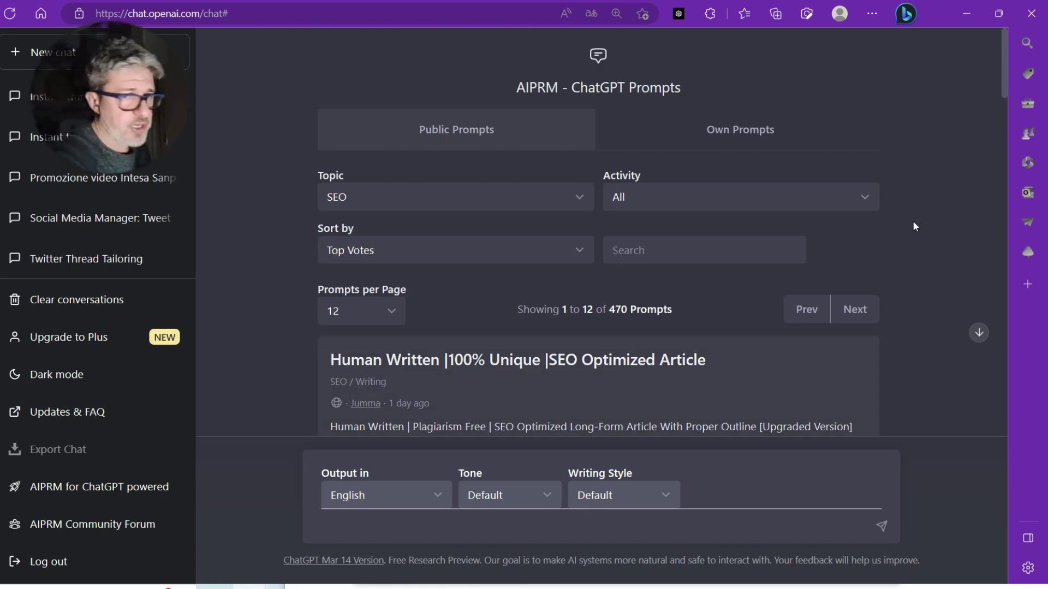
click(586, 204)
click(406, 222)
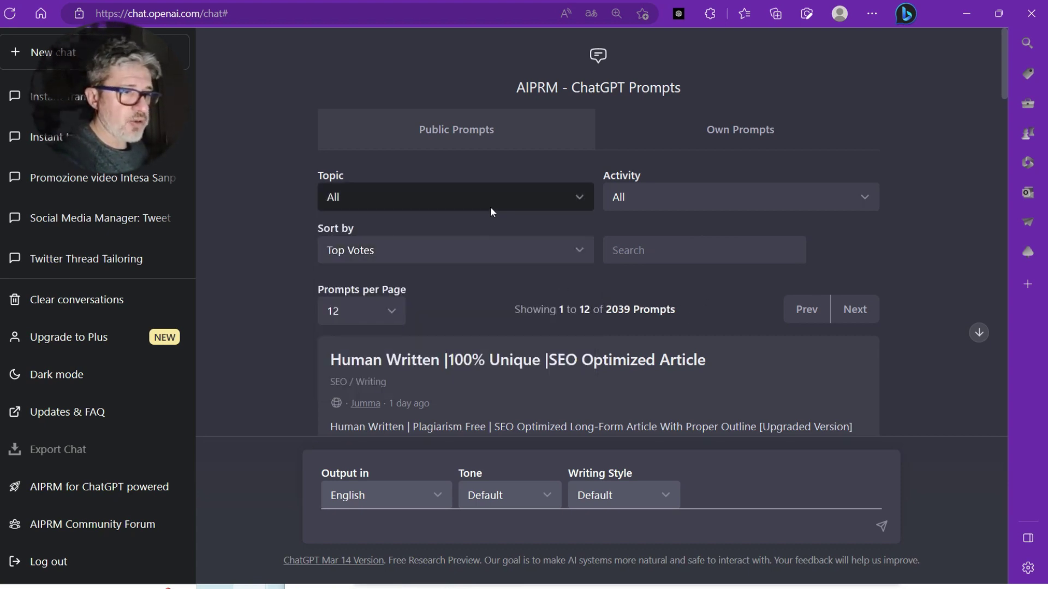
Set the public prompts' topic filter to SEO and check which activities it offers.
click(585, 204)
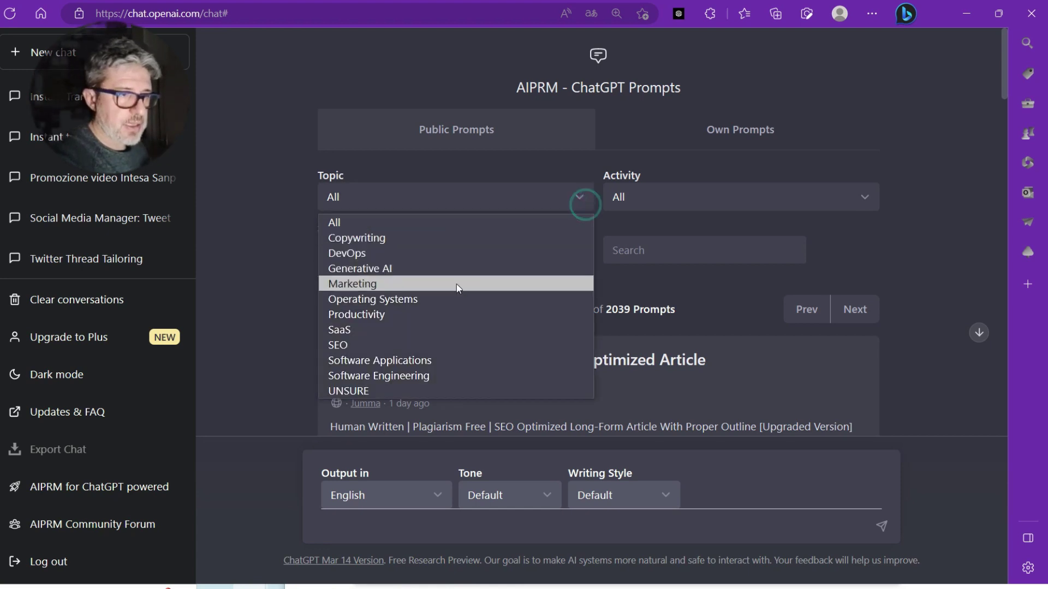
click(441, 341)
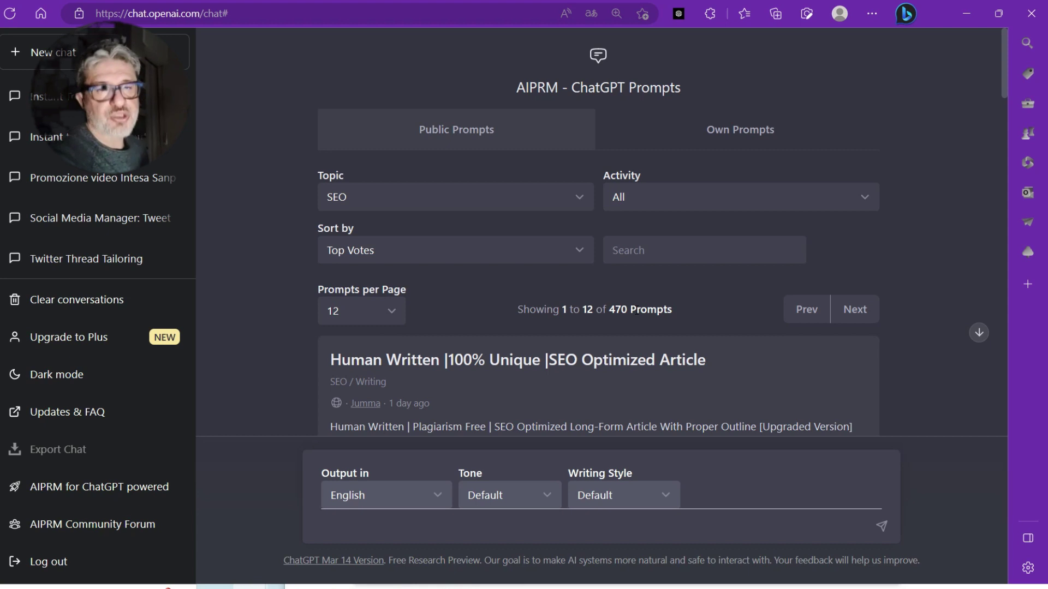
click(706, 204)
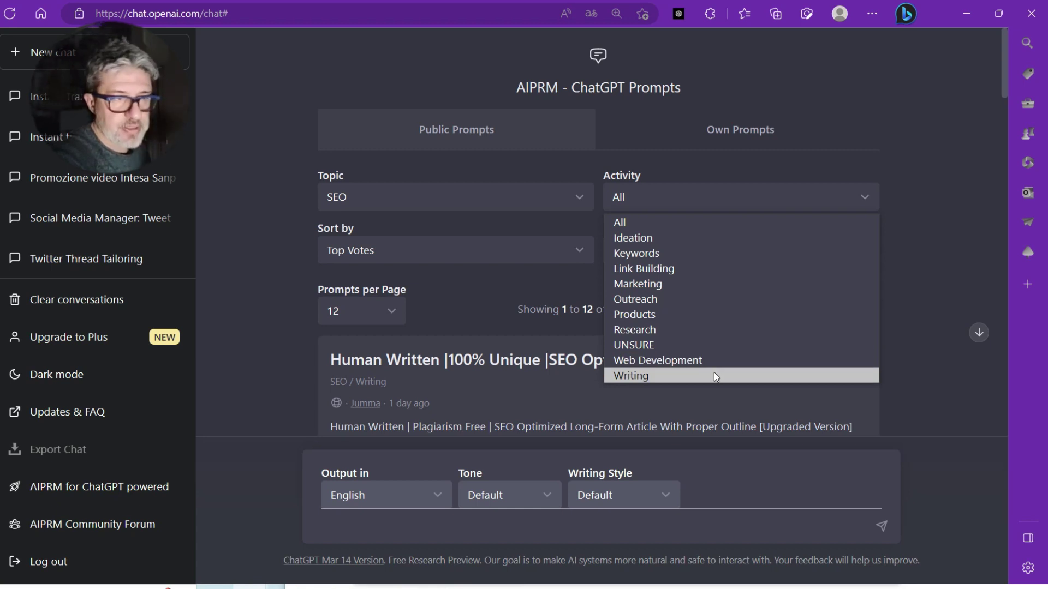
click(966, 221)
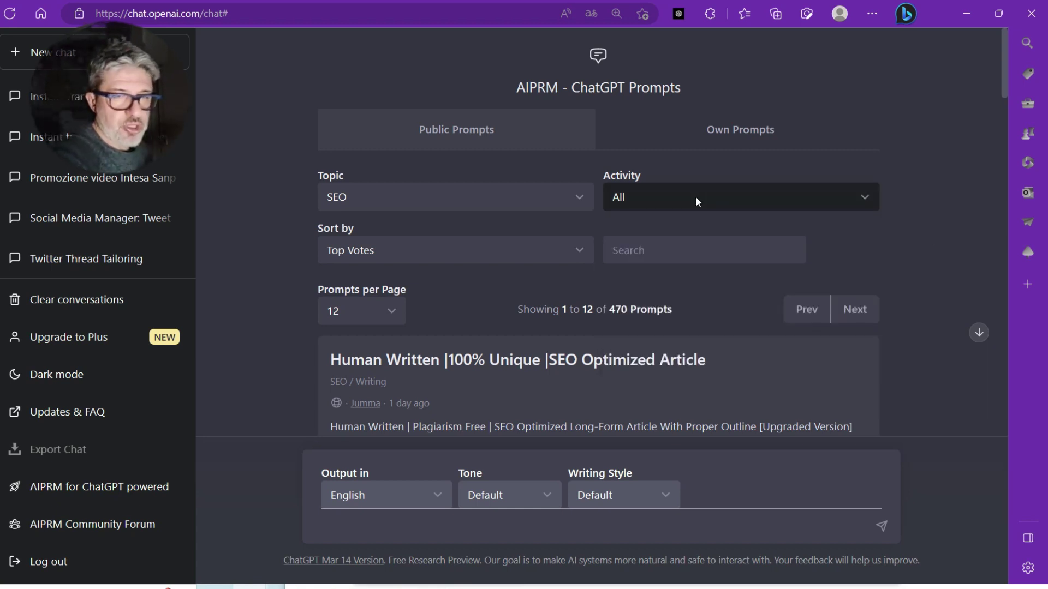
Try sorting the SEO prompts by Top Views and restore the sorting by Top Votes.
click(495, 253)
click(465, 276)
click(464, 250)
click(439, 276)
click(444, 255)
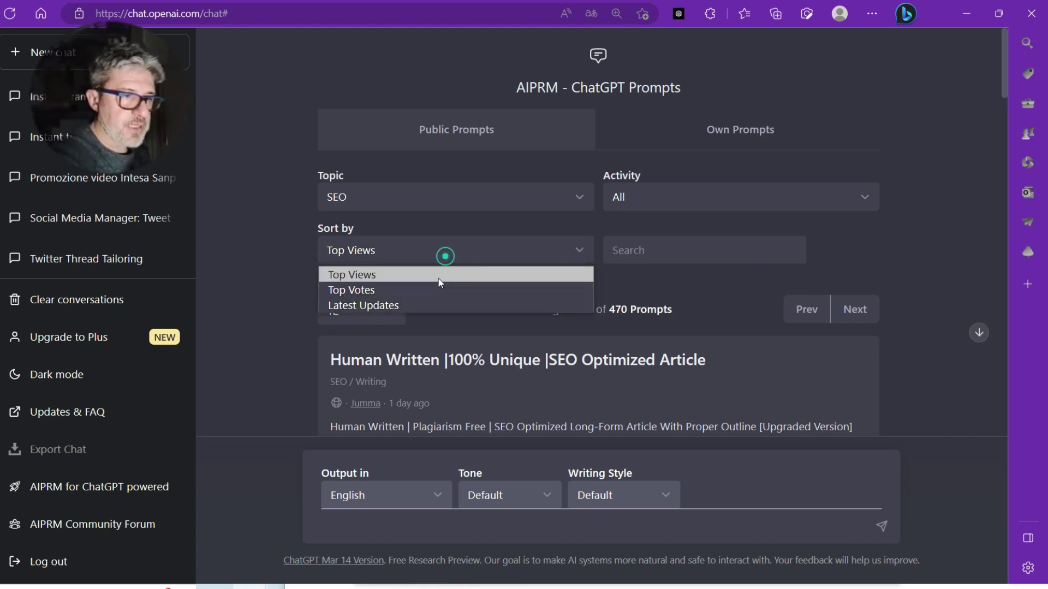
click(426, 292)
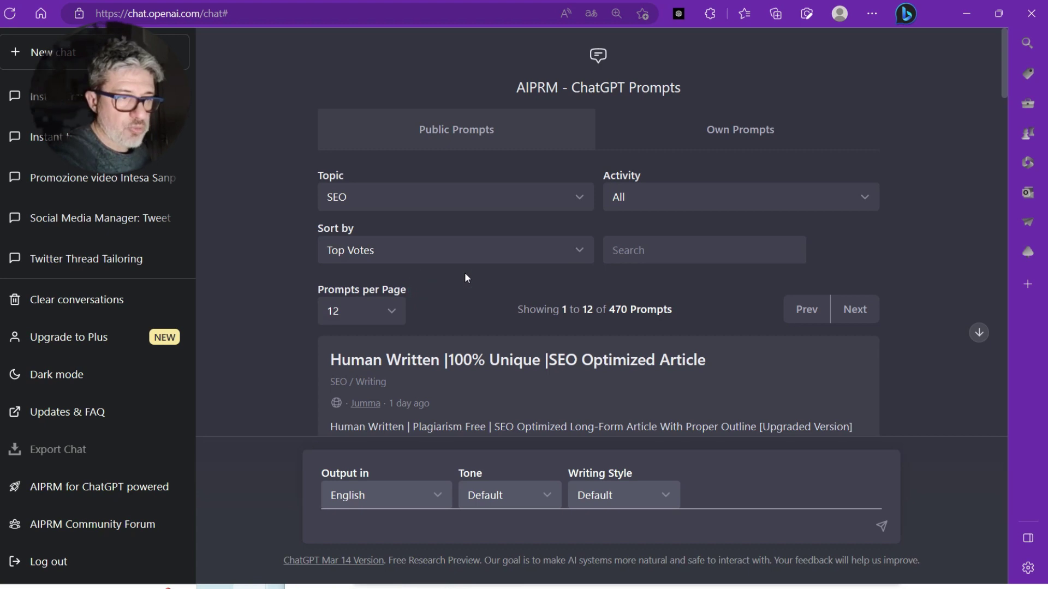
Search the SEO prompts for "Facebook" and select the "All in one Social post" prompt template.
click(640, 244)
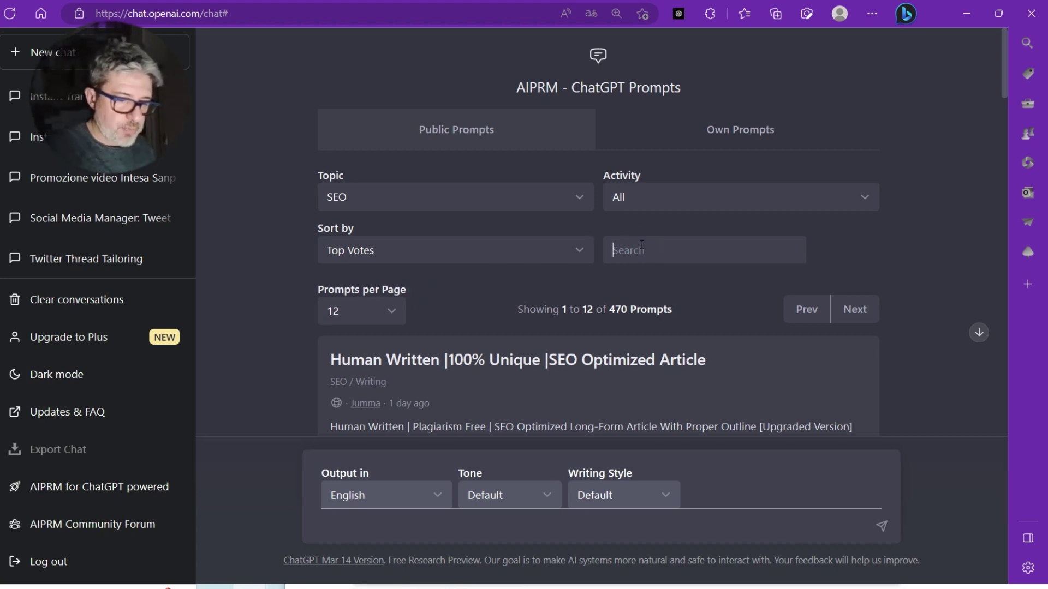
text(Facebook)
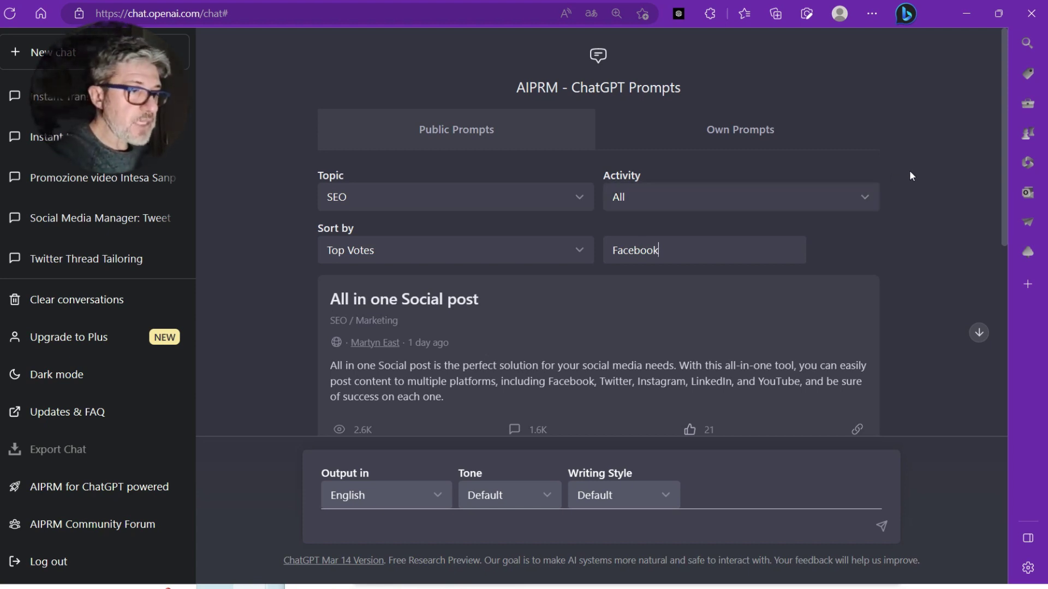
scroll(910, 172, down, 2)
scroll(910, 170, down, 1)
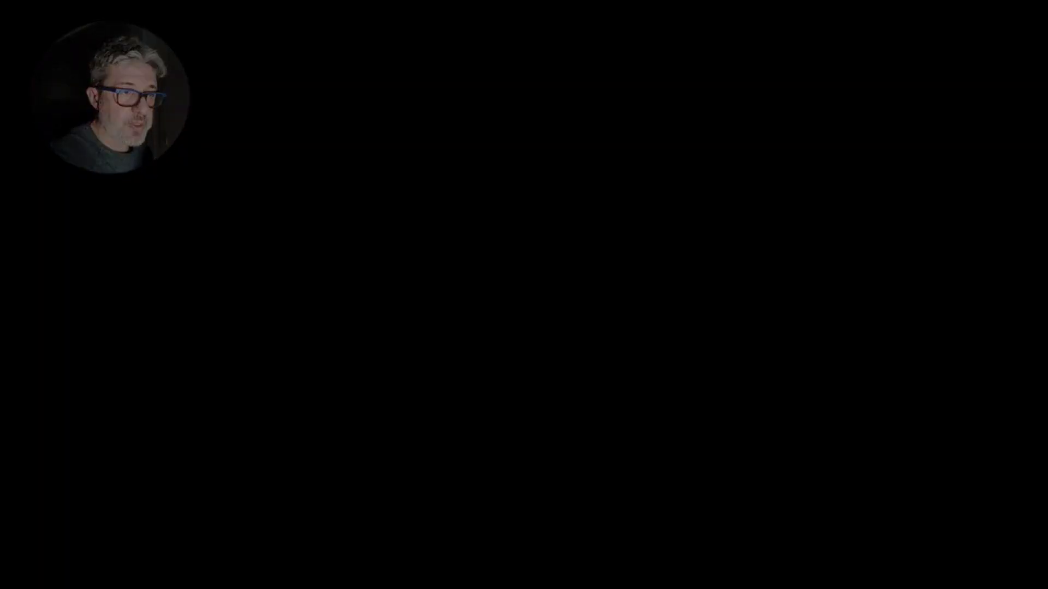
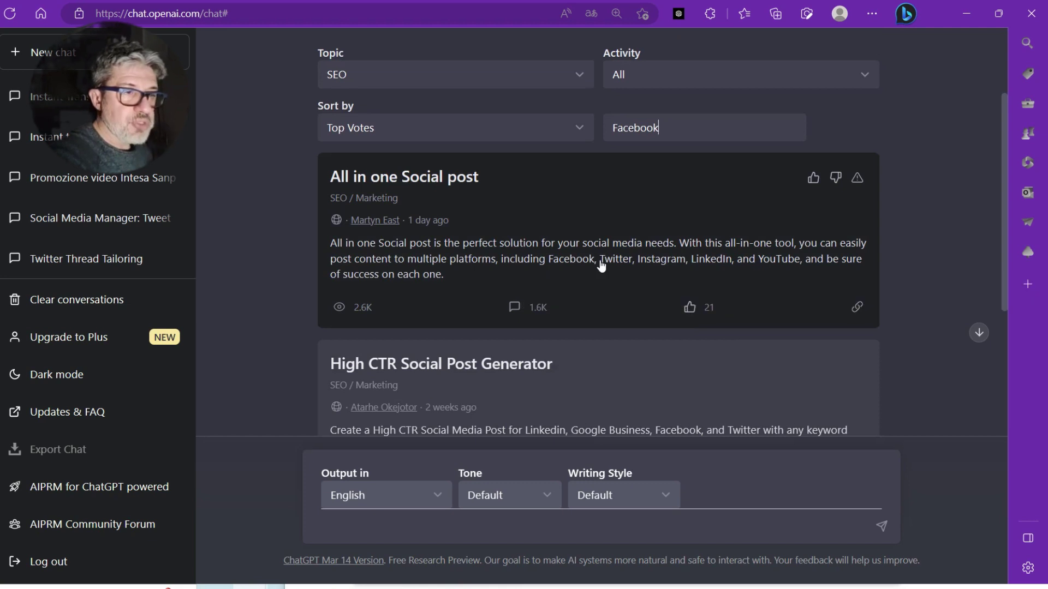
click(602, 264)
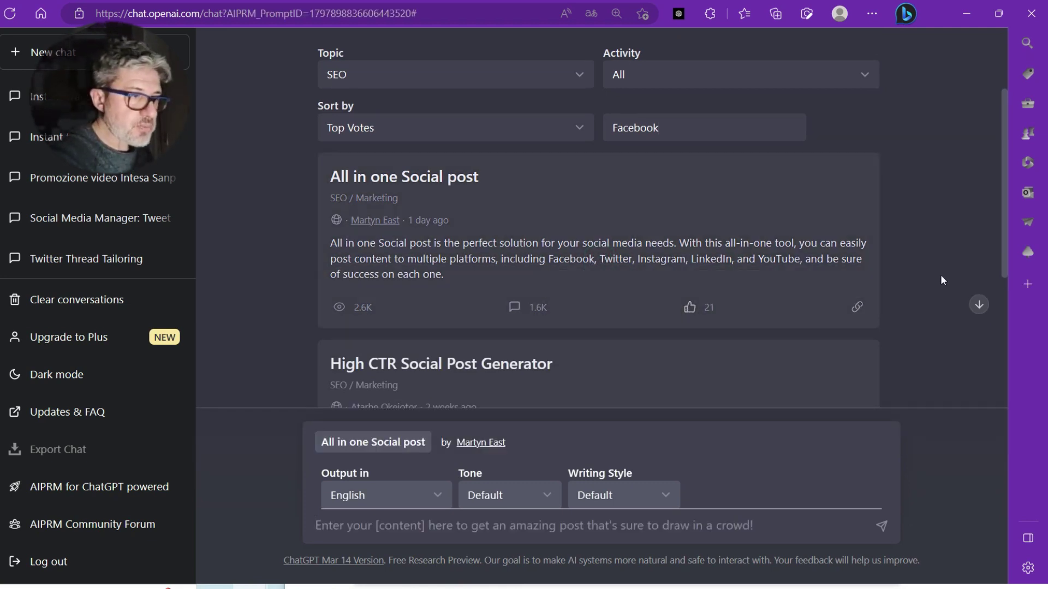
Enter "chatGPT" as the content for the "All in one Social post" prompt.
scroll(941, 274, down, 1)
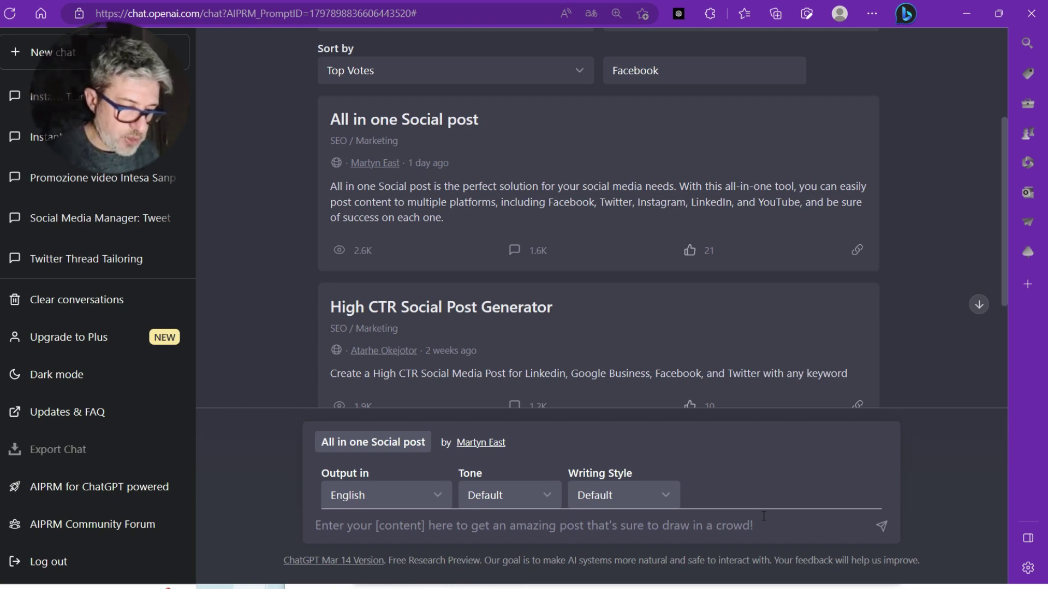
text(chatGPT)
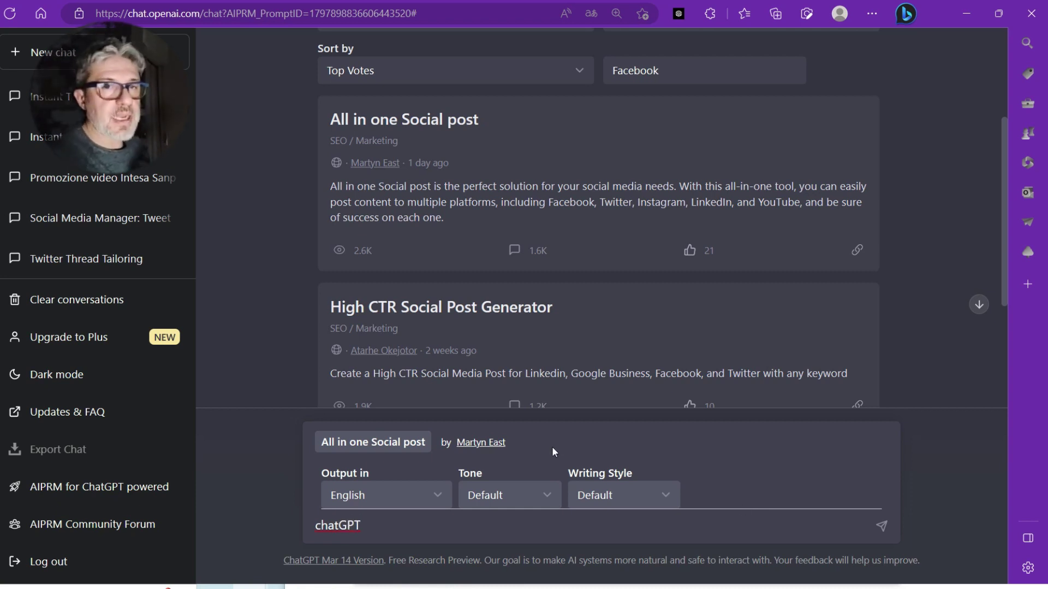
Set the prompt's output language to Italiano.
click(390, 494)
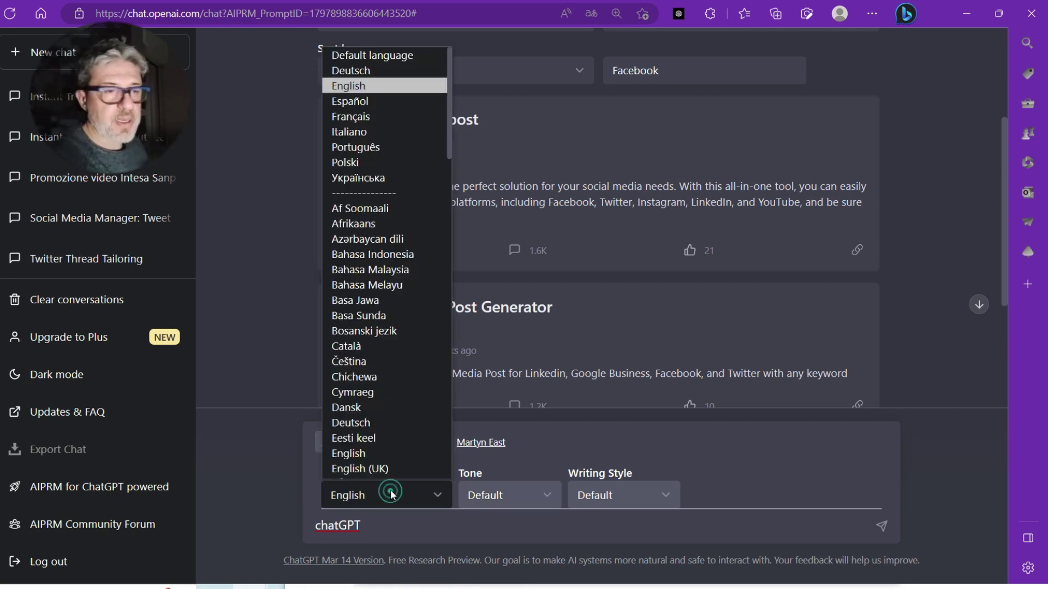
scroll(354, 273, up, 1)
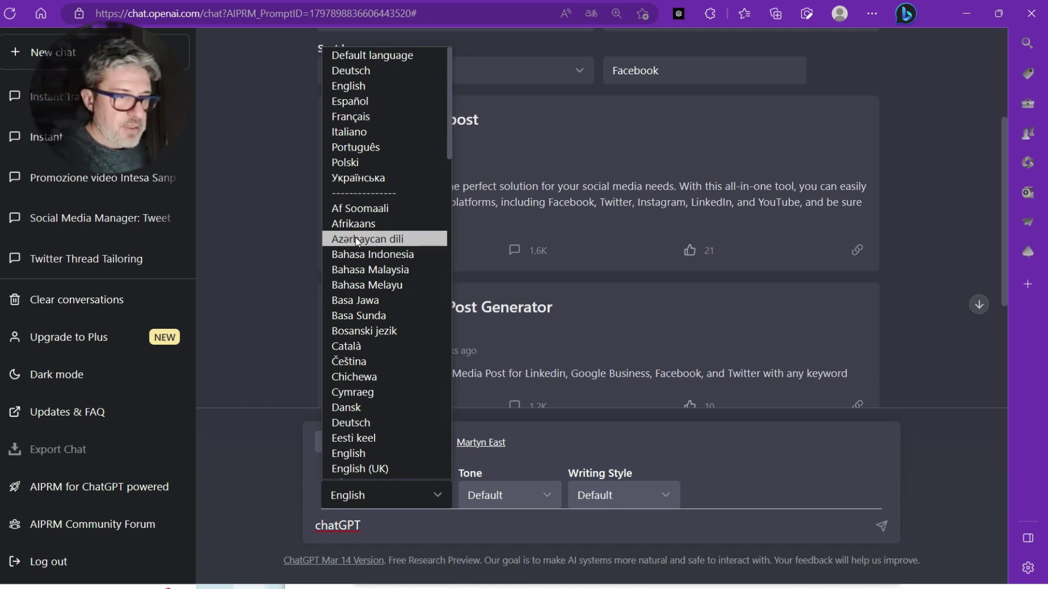
click(380, 130)
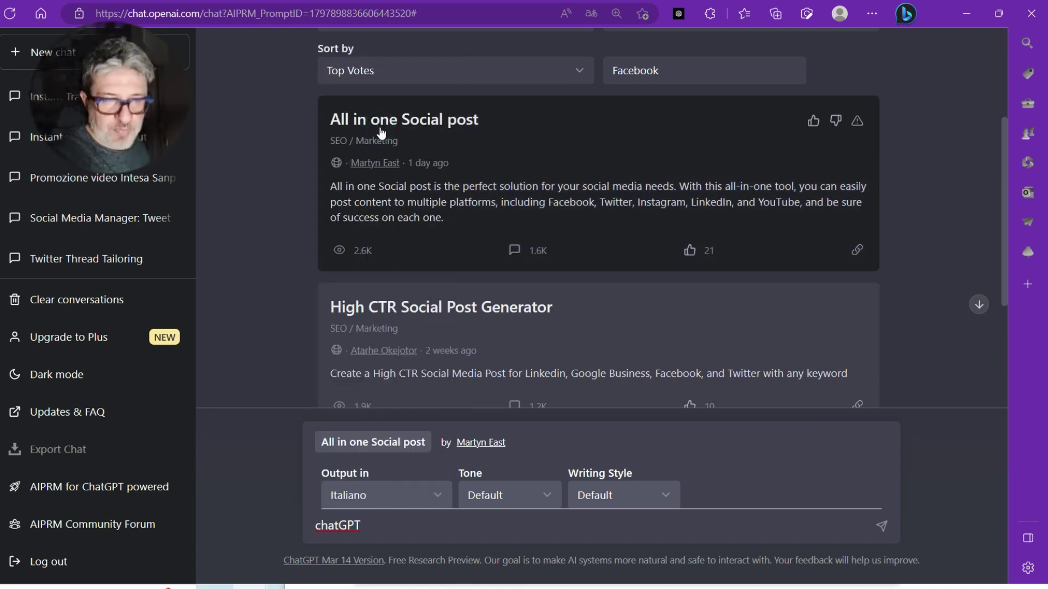
click(395, 487)
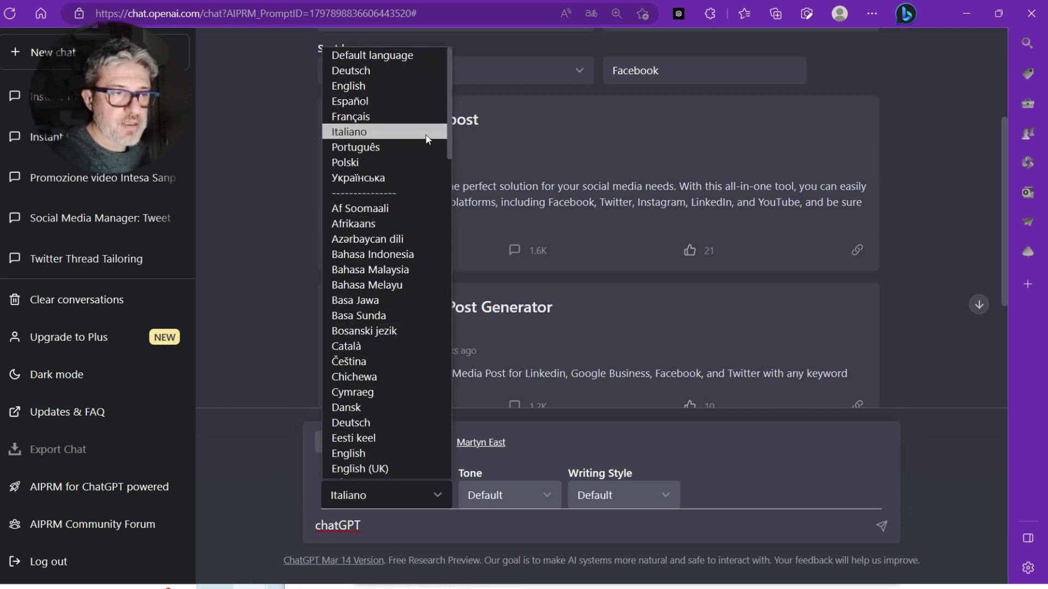
click(427, 137)
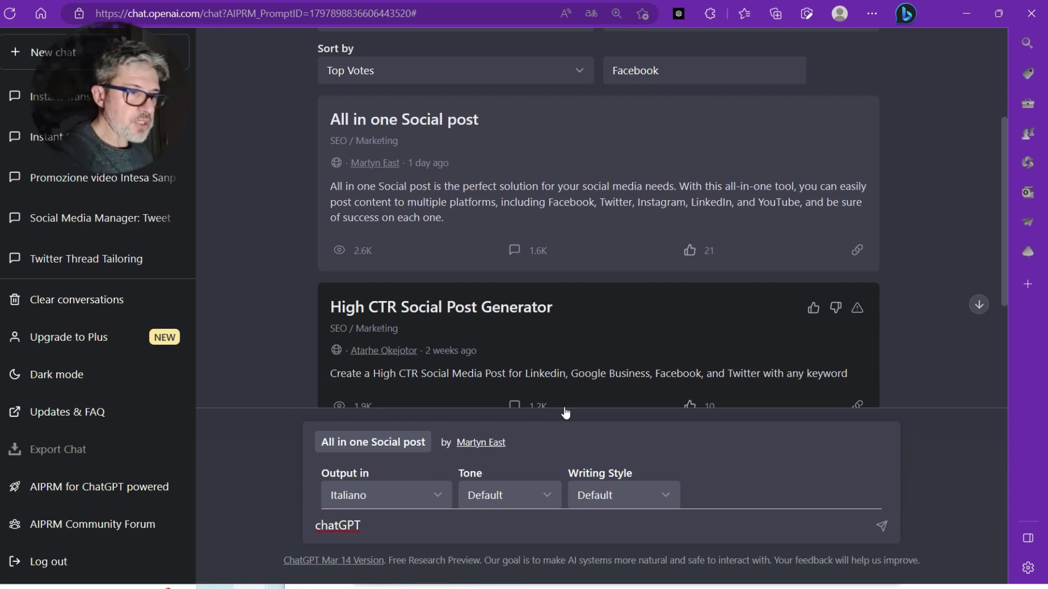
Check the available tones and writing styles, leaving both options at Default.
click(546, 494)
scroll(529, 296, up, 1)
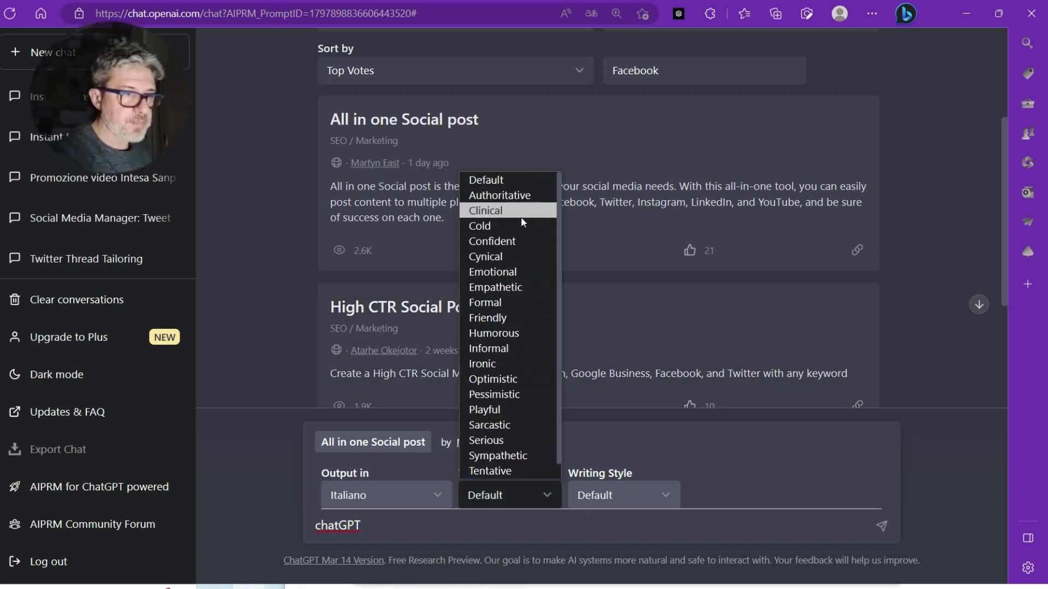
scroll(521, 224, down, 1)
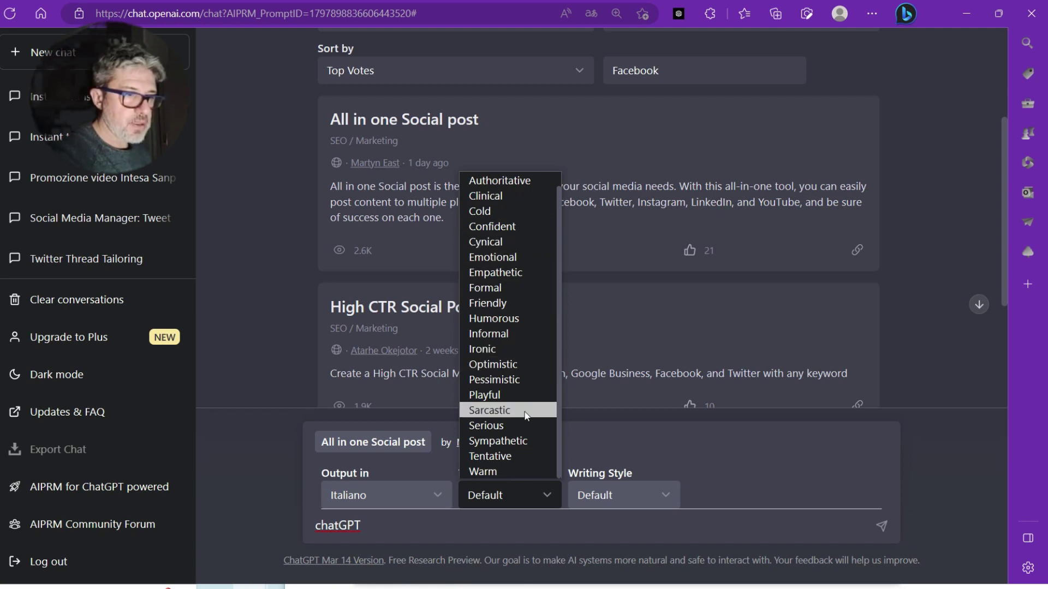
click(654, 459)
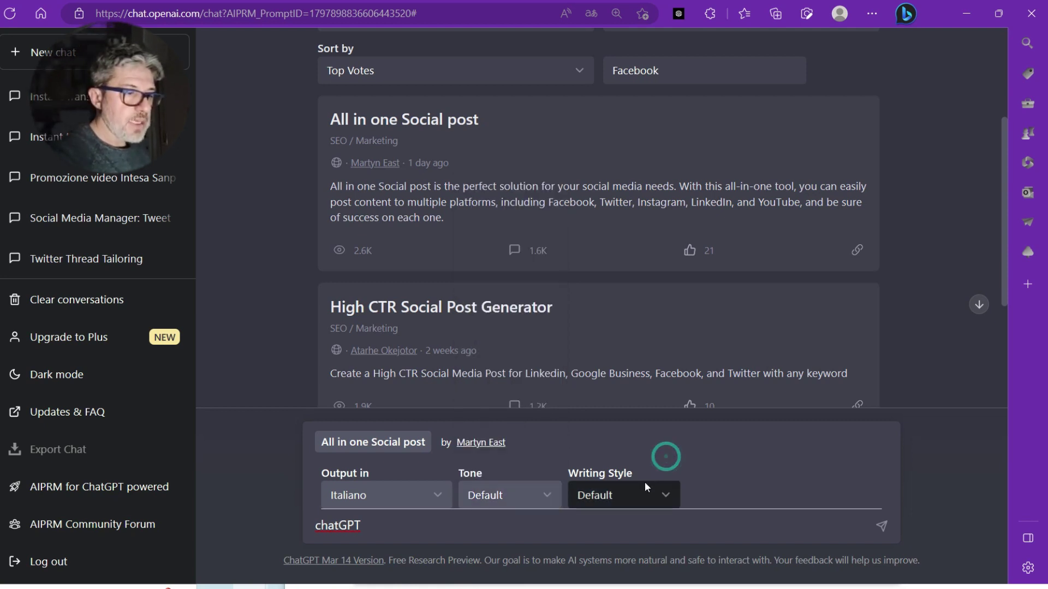
click(644, 486)
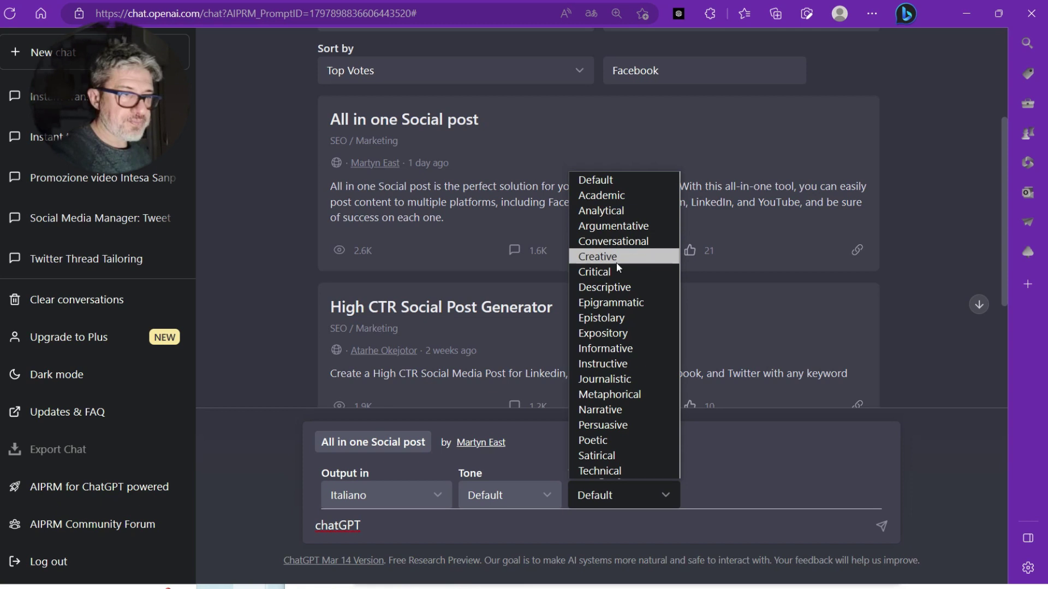
click(781, 455)
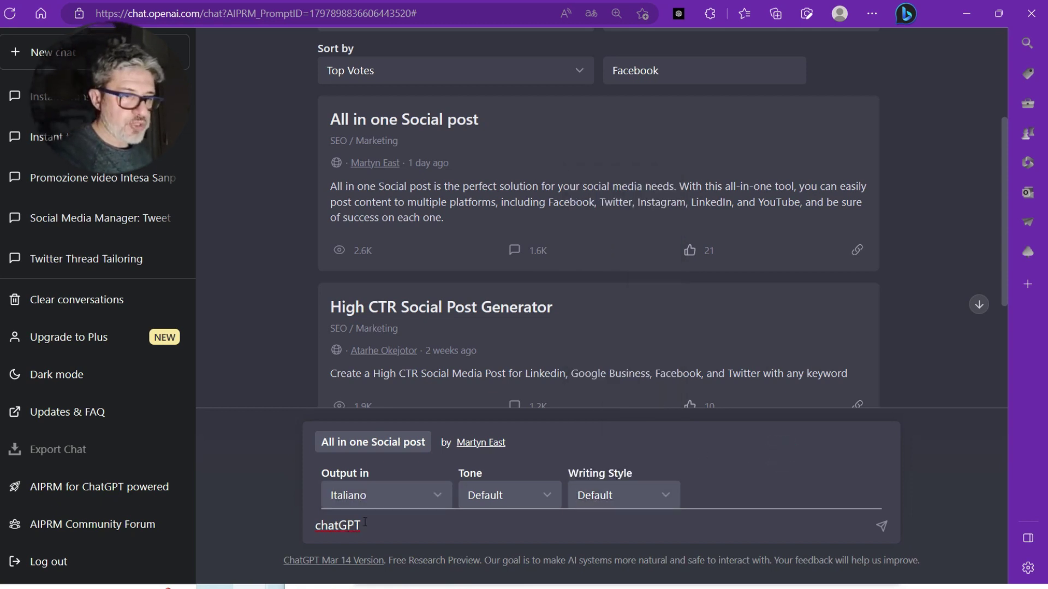
Set the output language to English and submit the prompt with the default tone and writing style.
click(376, 496)
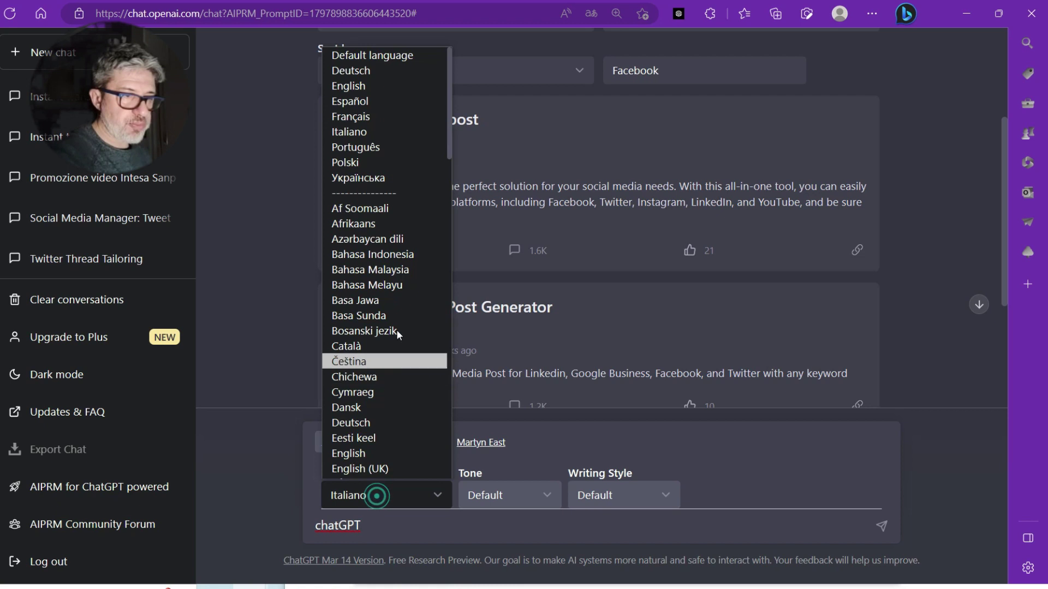
click(396, 89)
click(503, 495)
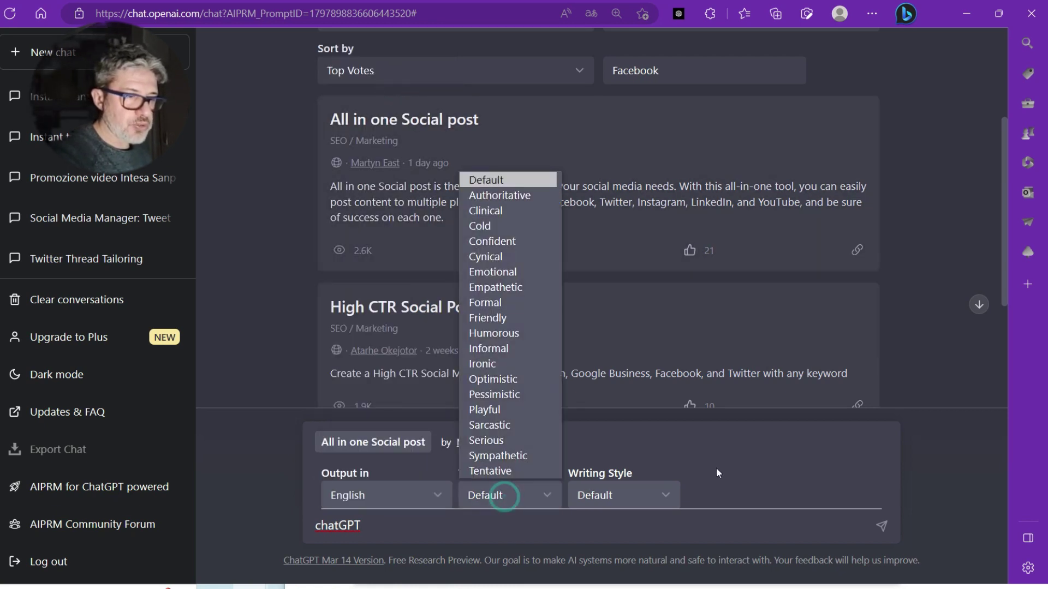
click(726, 456)
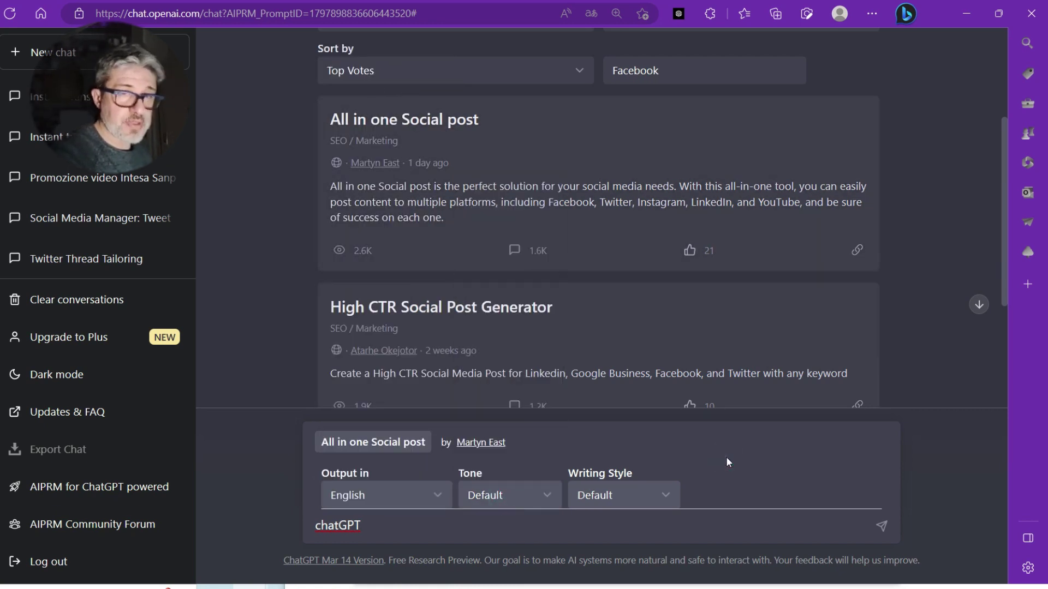
click(882, 528)
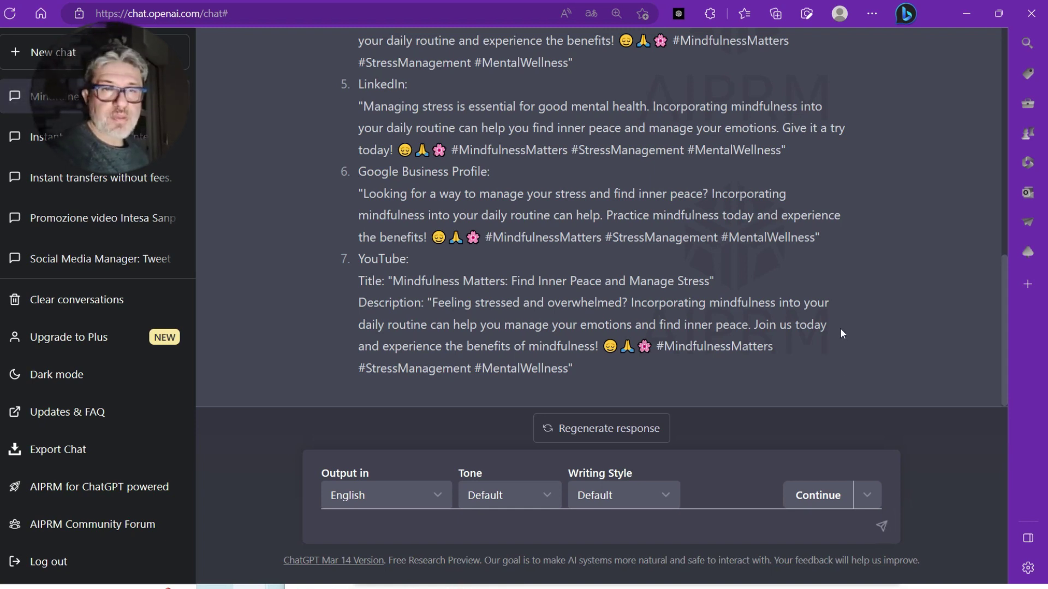
Review the generated response from the general post through the platform-specific social media posts.
scroll(840, 333, up, 15)
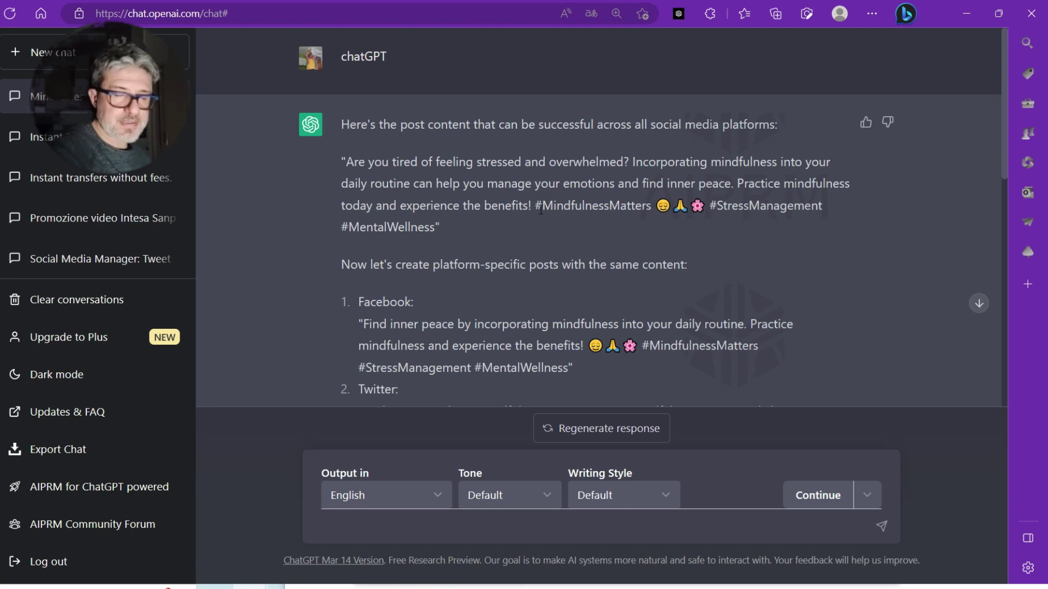
scroll(541, 209, down, 1)
scroll(493, 221, down, 1)
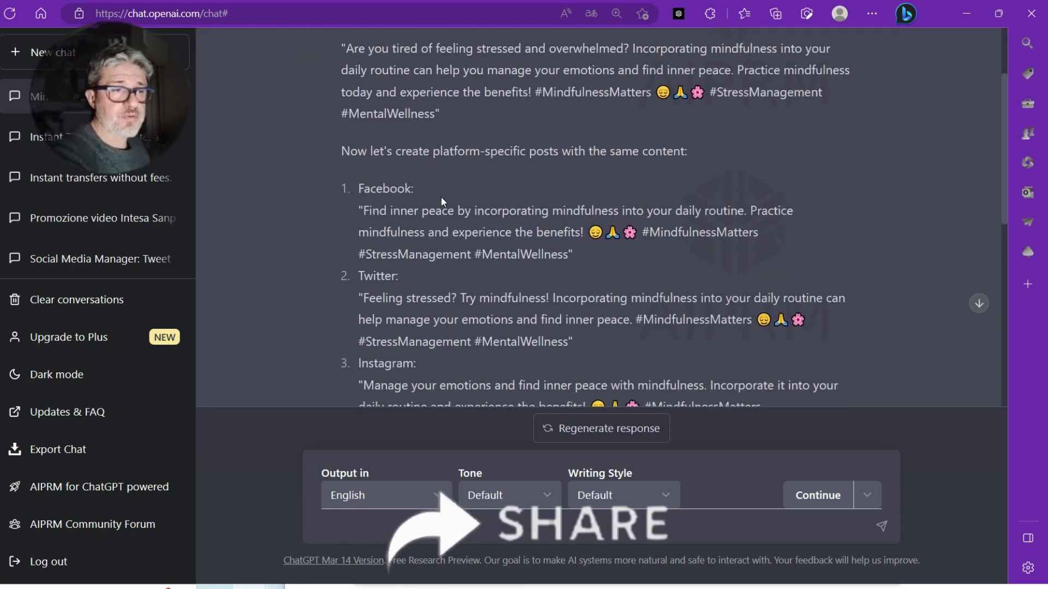
scroll(441, 198, down, 2)
scroll(432, 234, down, 1)
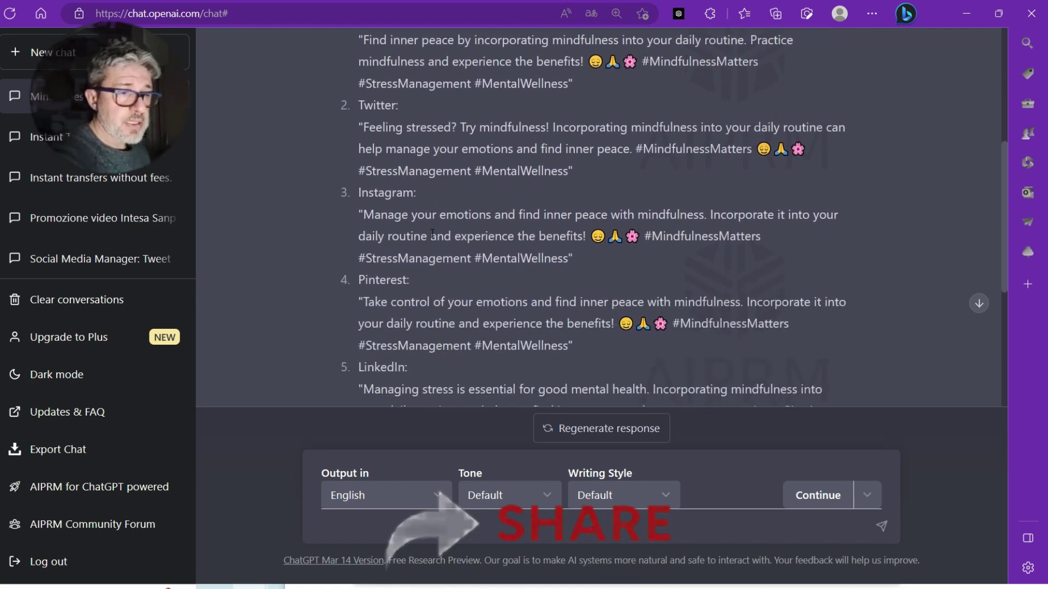
scroll(436, 235, down, 2)
scroll(437, 236, up, 6)
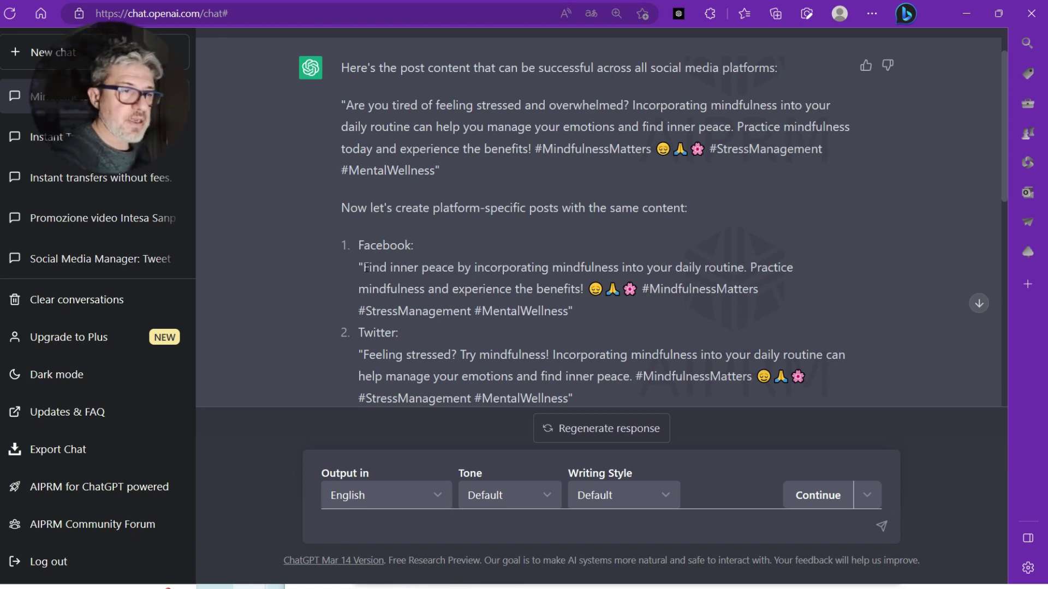
Copy the text of the generated Facebook post, including its hashtags but without the quotation marks.
drag(364, 267, 570, 307)
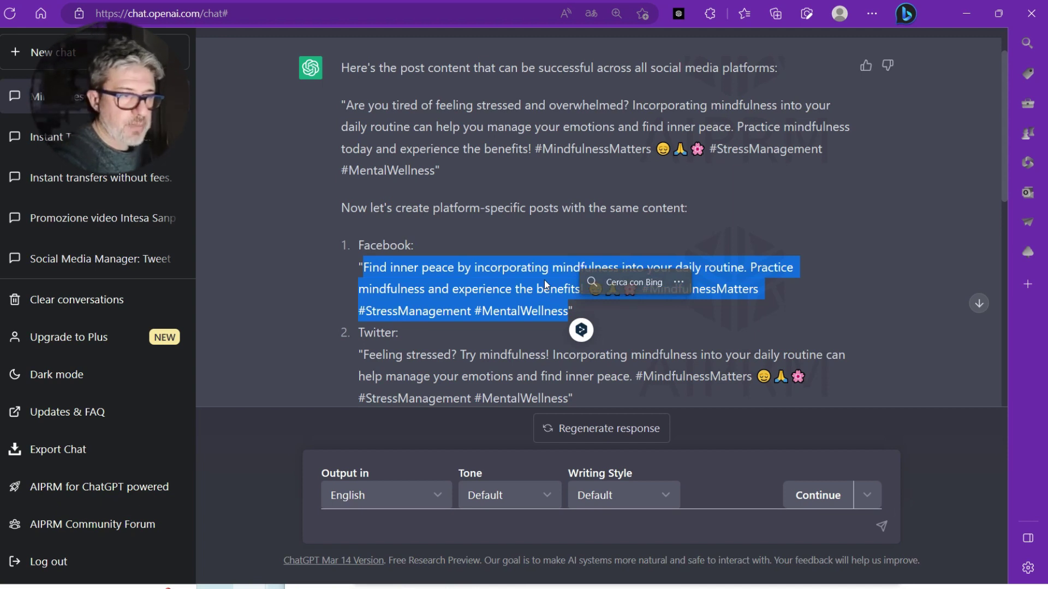
click(529, 235)
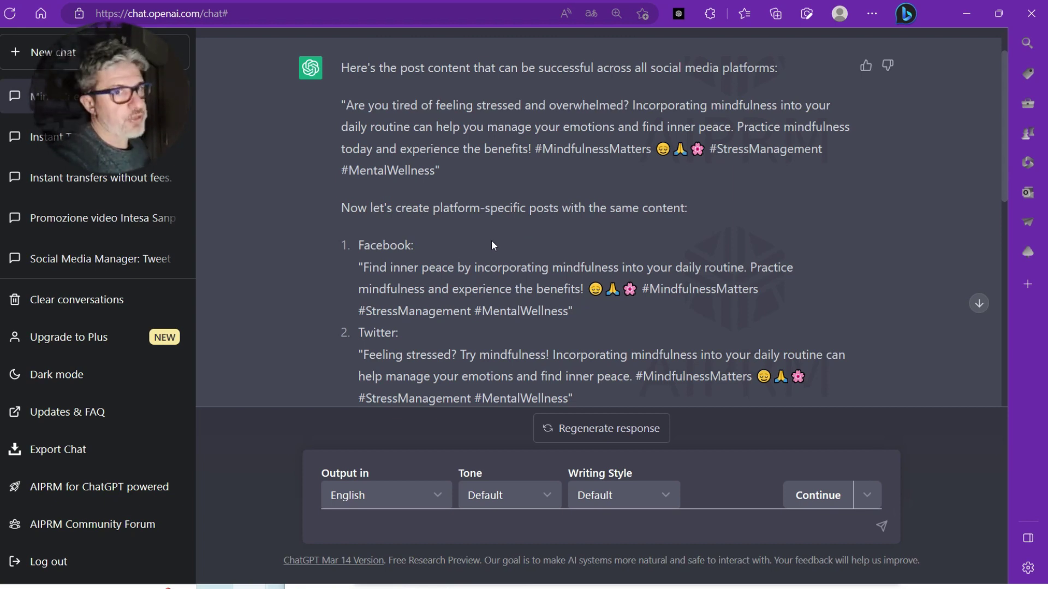
drag(363, 268, 570, 310)
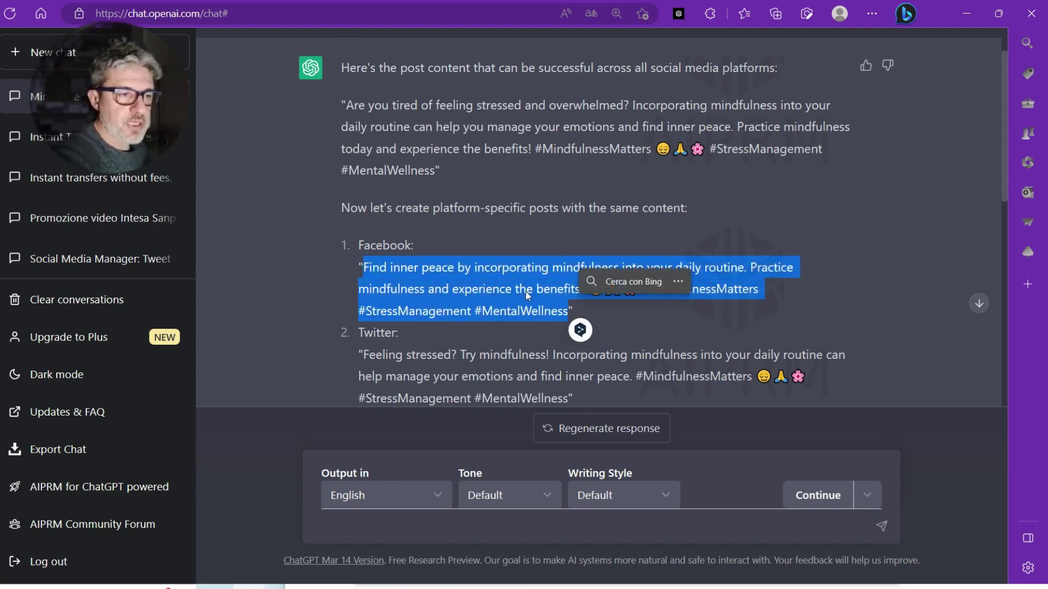
right_click(528, 295)
click(542, 265)
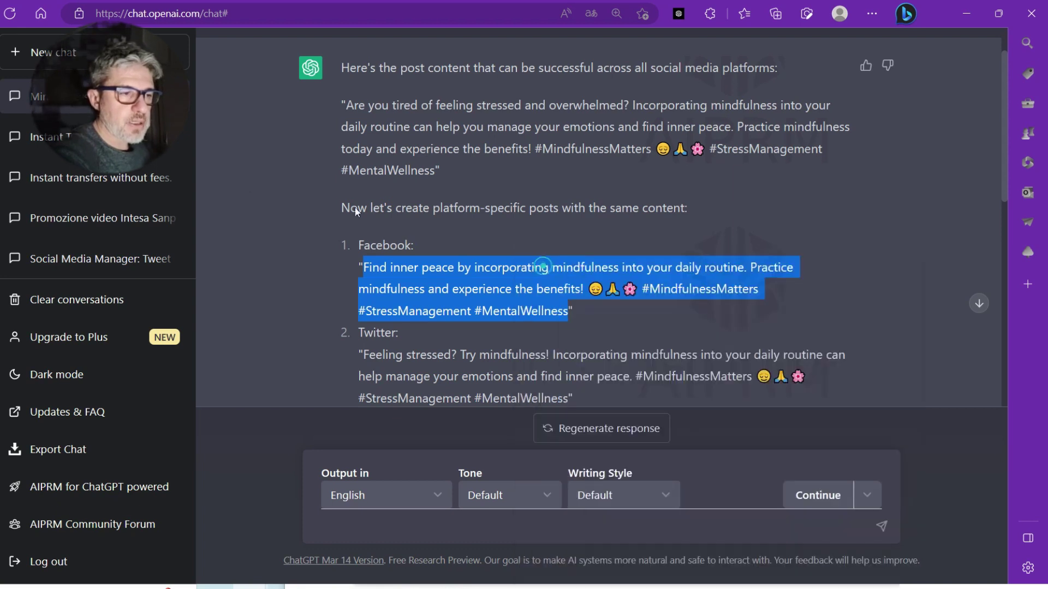
Switch to the DeepL Pro page and compare the prices and features of its subscription plans.
mouse_move(31, 168)
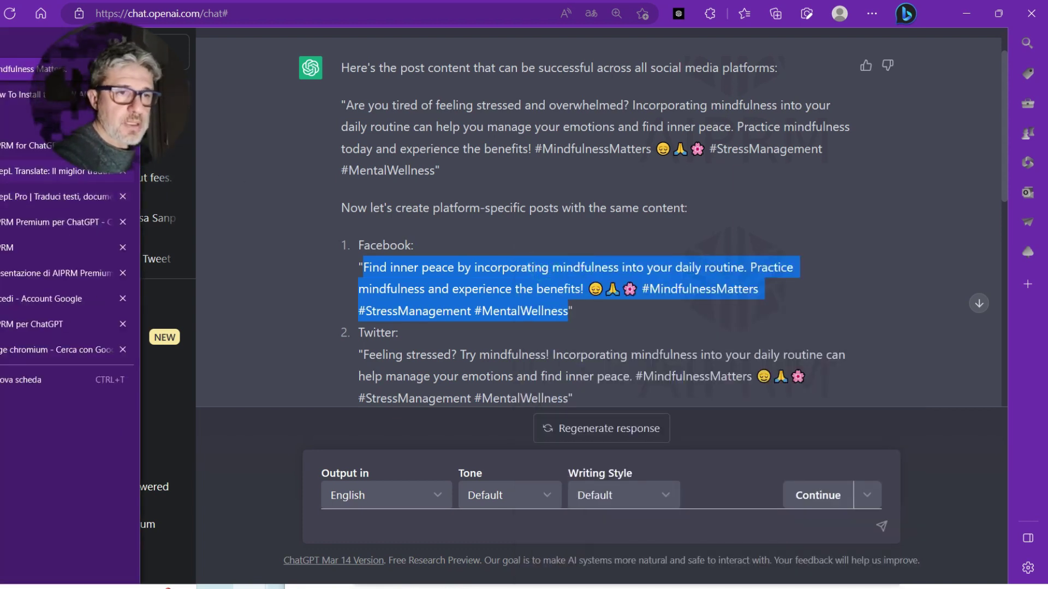
click(40, 169)
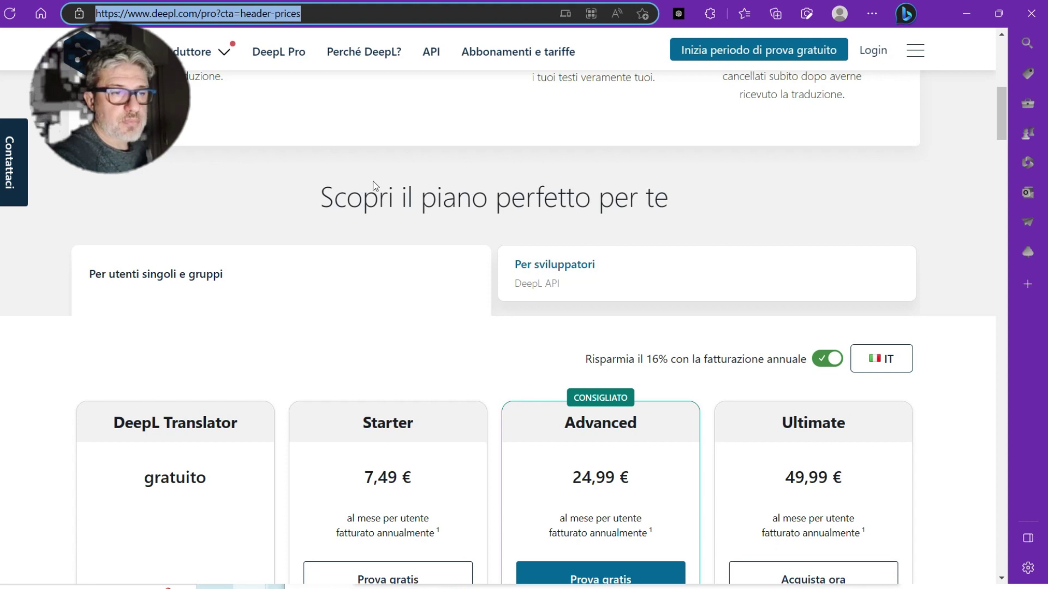
scroll(380, 181, down, 1)
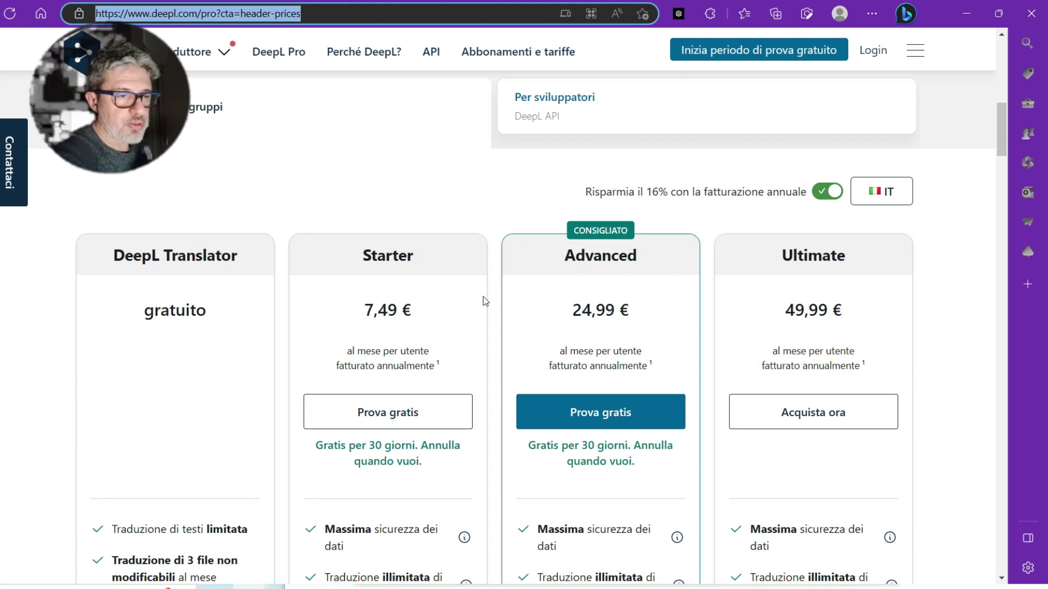
scroll(787, 280, down, 3)
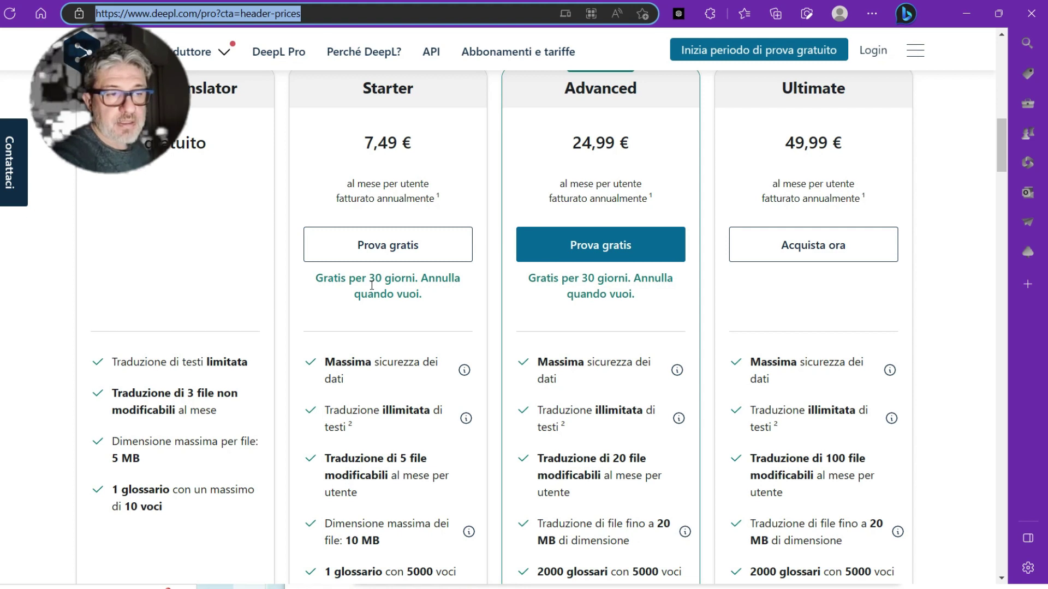
scroll(372, 285, down, 1)
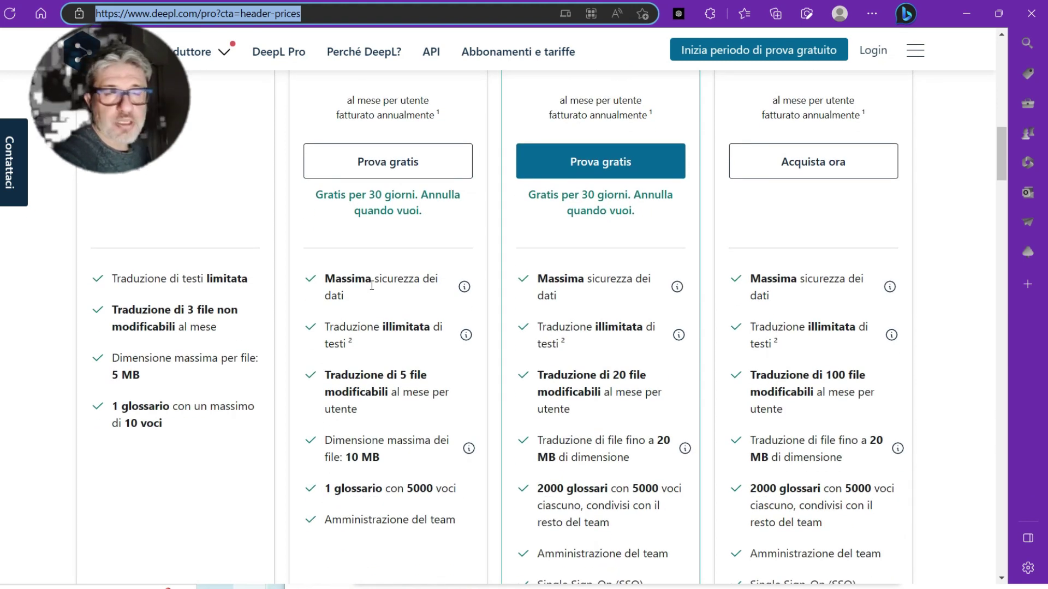
scroll(371, 285, up, 4)
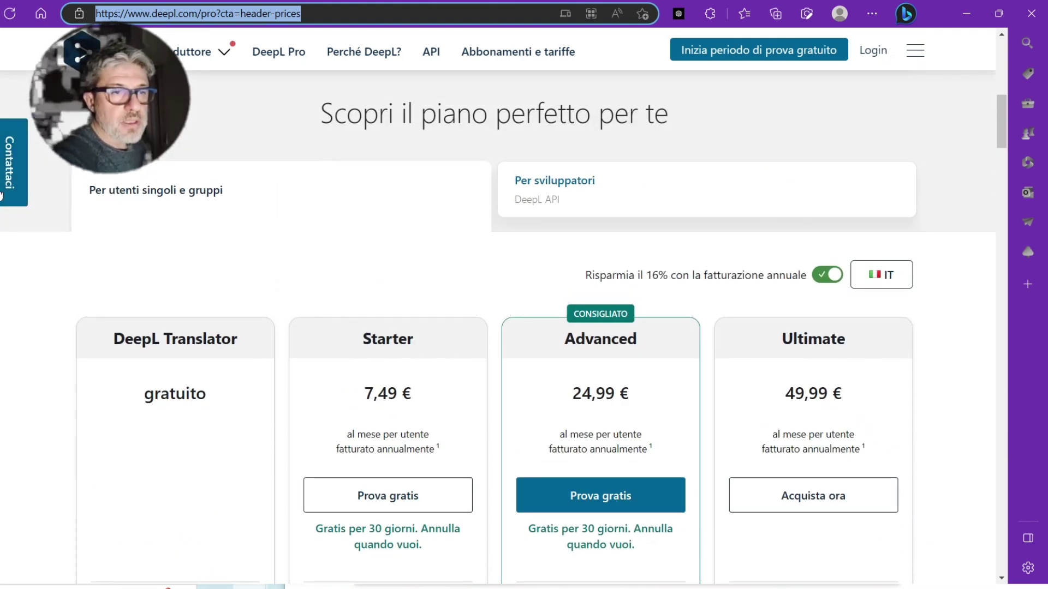
Open the DeepL translator and check its source languages, keeping automatic language detection.
mouse_move(2, 194)
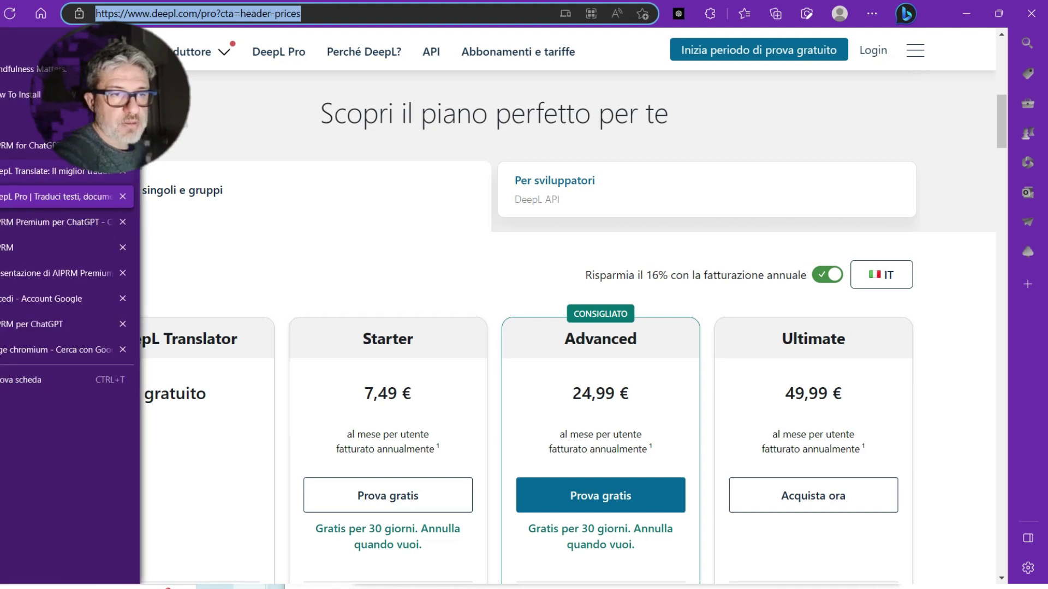
click(16, 173)
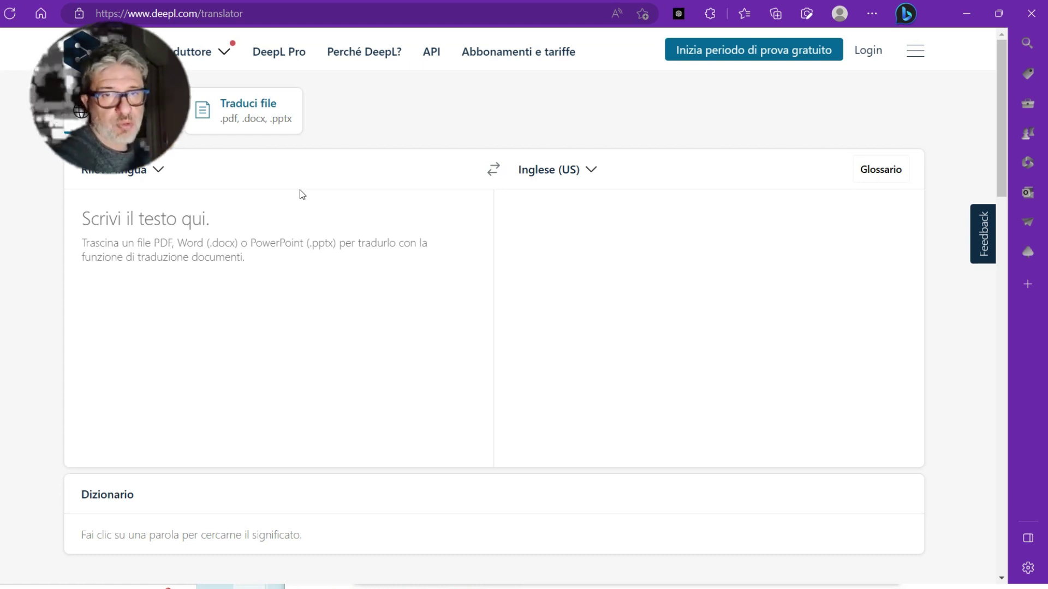
click(200, 216)
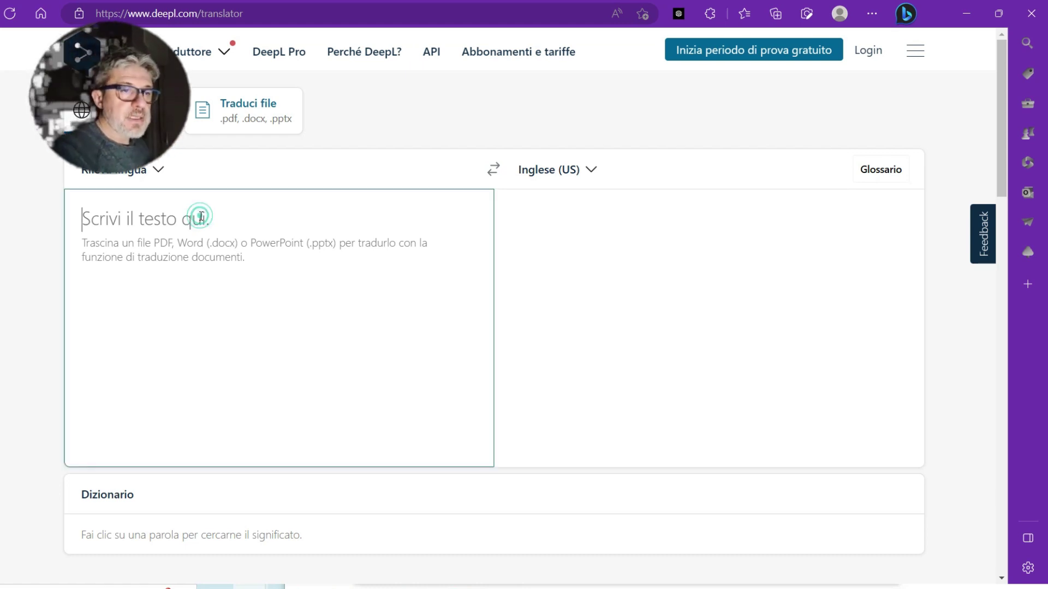
click(156, 170)
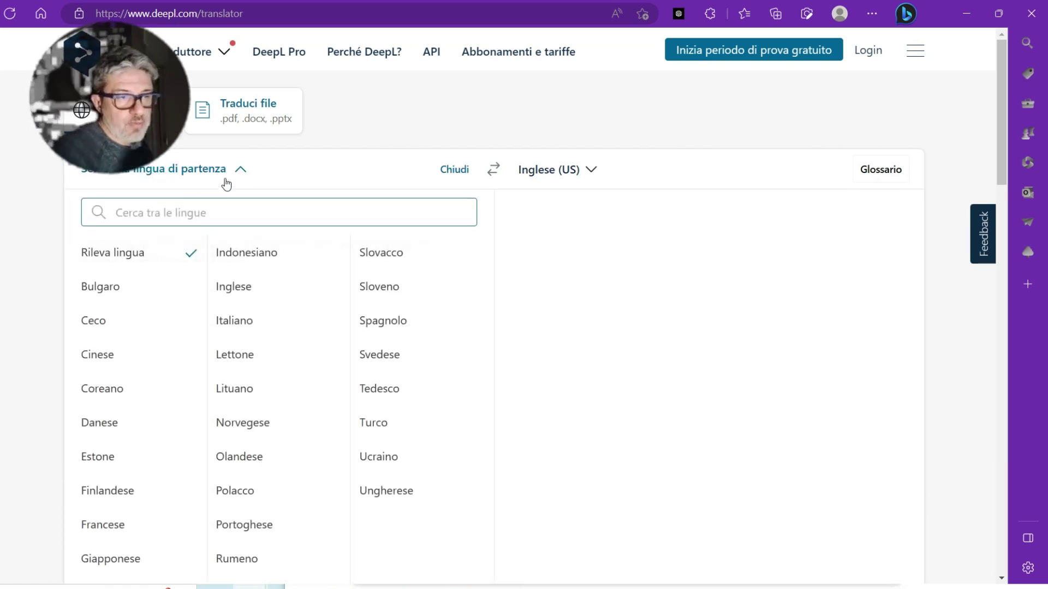
click(301, 168)
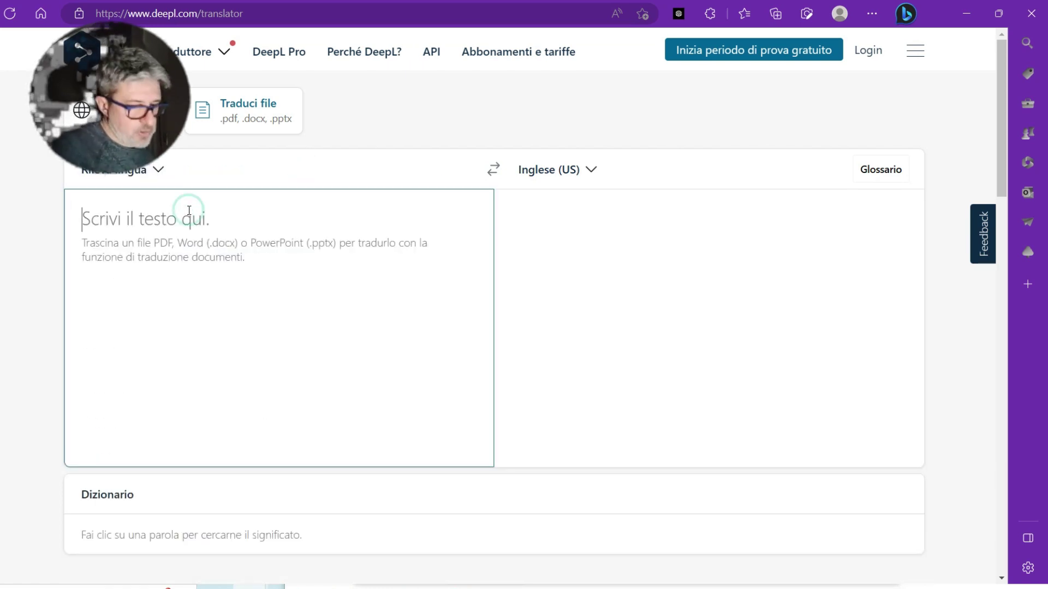
Paste the copied Facebook post as the source text in DeepL to translate it.
key(ctrl+v)
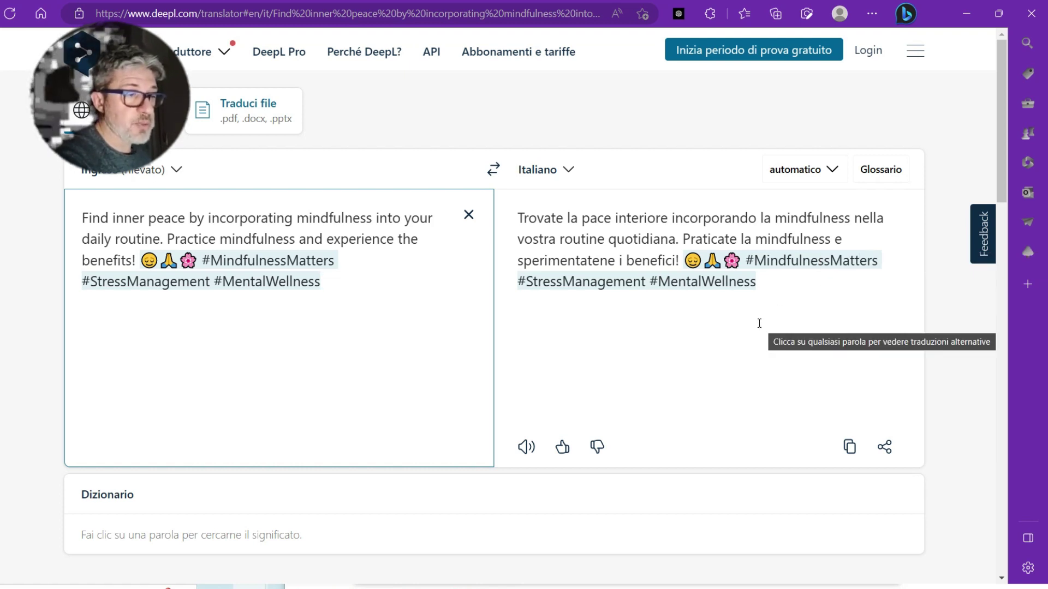
Switch to ChatGPT and continue the posts with a Humorous tone and Creative writing style, stopping the generation during the Instagram post.
key(ctrl+Tab)
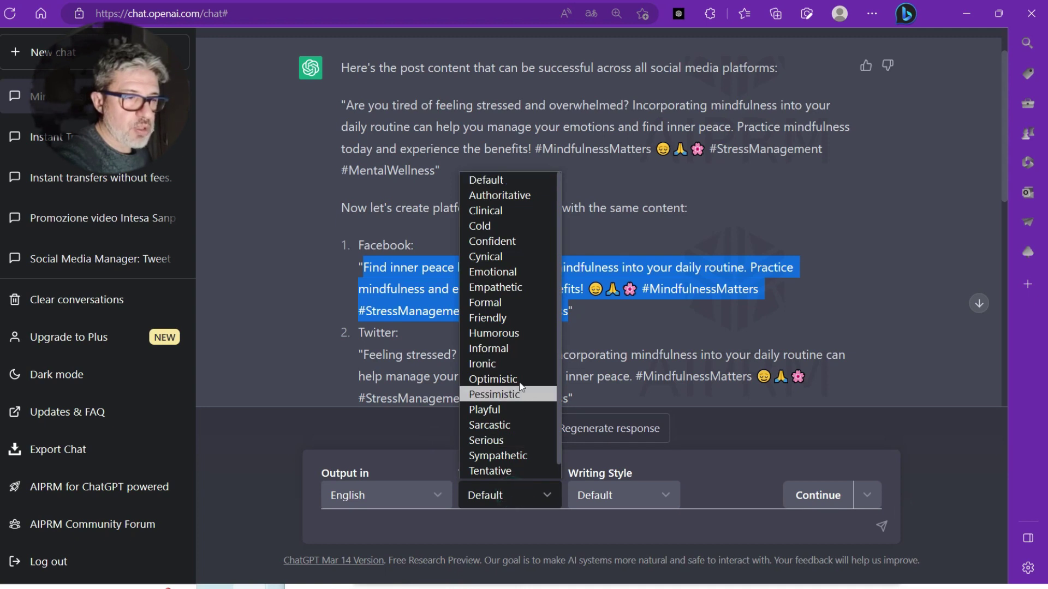
click(521, 333)
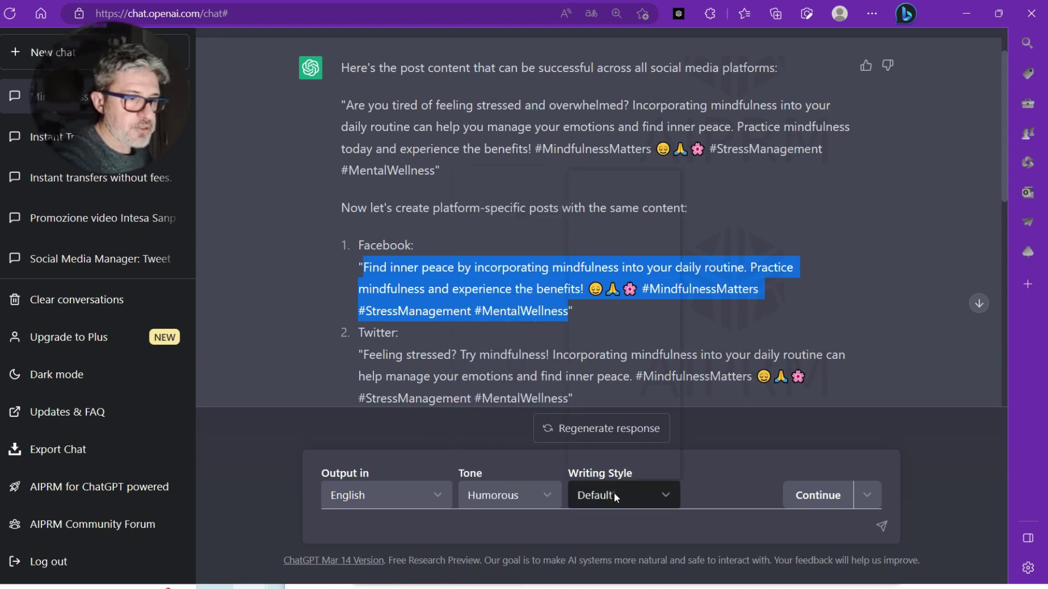
click(613, 493)
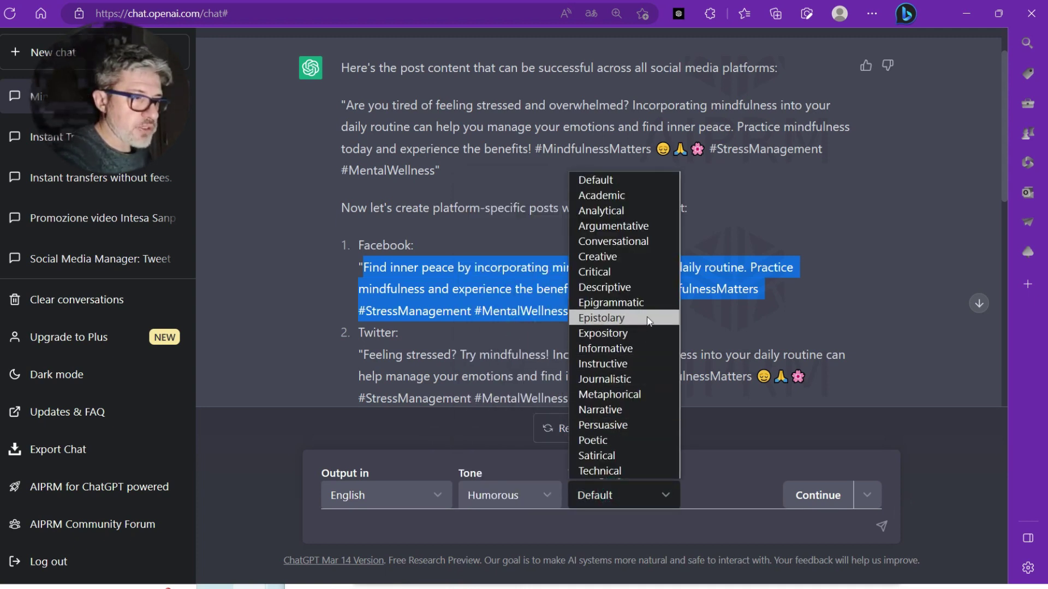
click(638, 258)
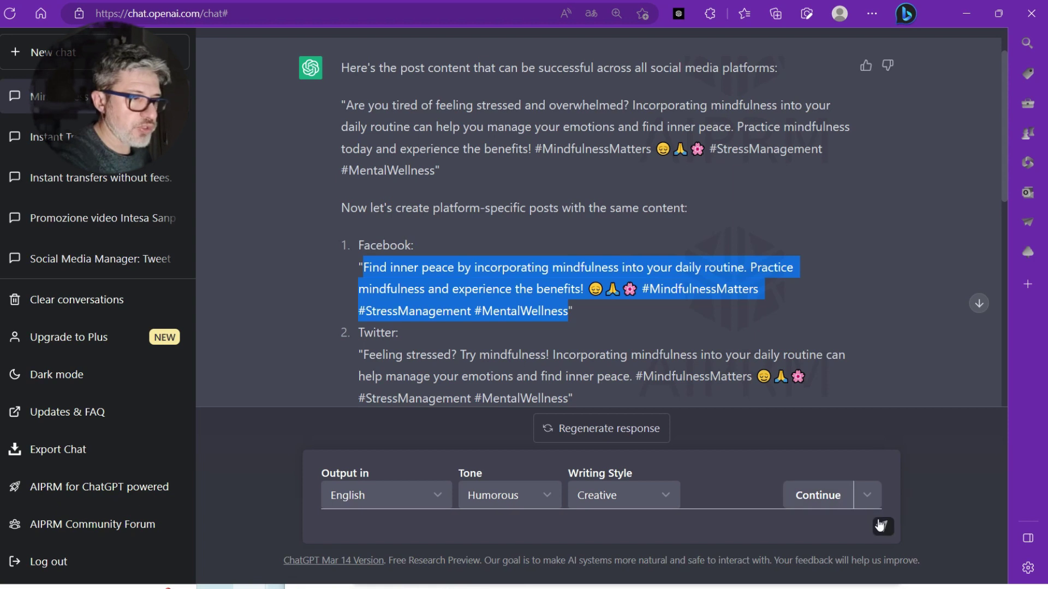
click(830, 506)
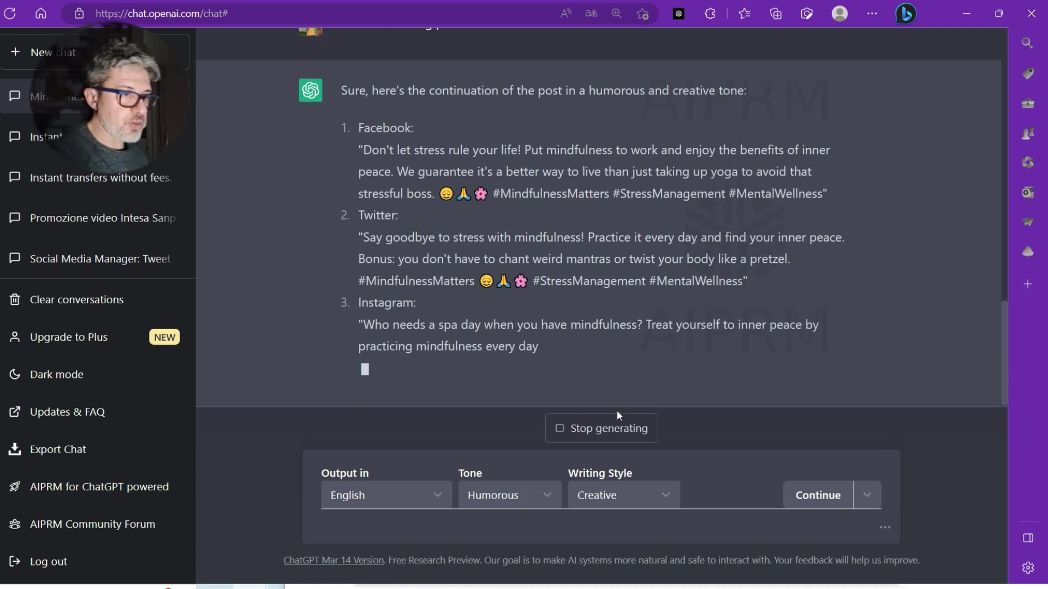
click(600, 429)
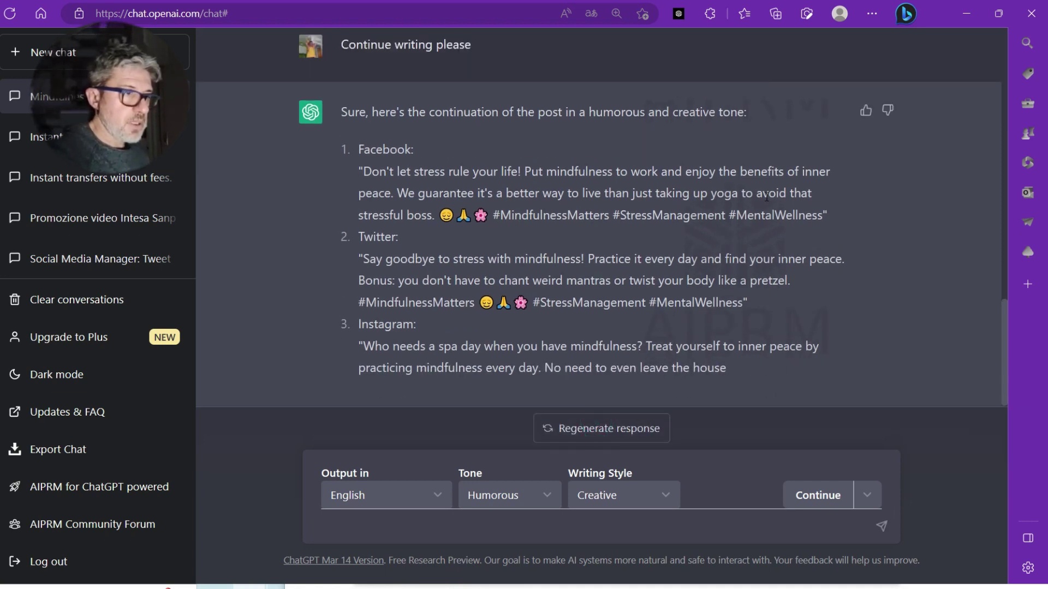
Copy the text of the humorous Facebook post, including its hashtags but without the quotation marks.
drag(815, 219, 368, 175)
right_click(371, 172)
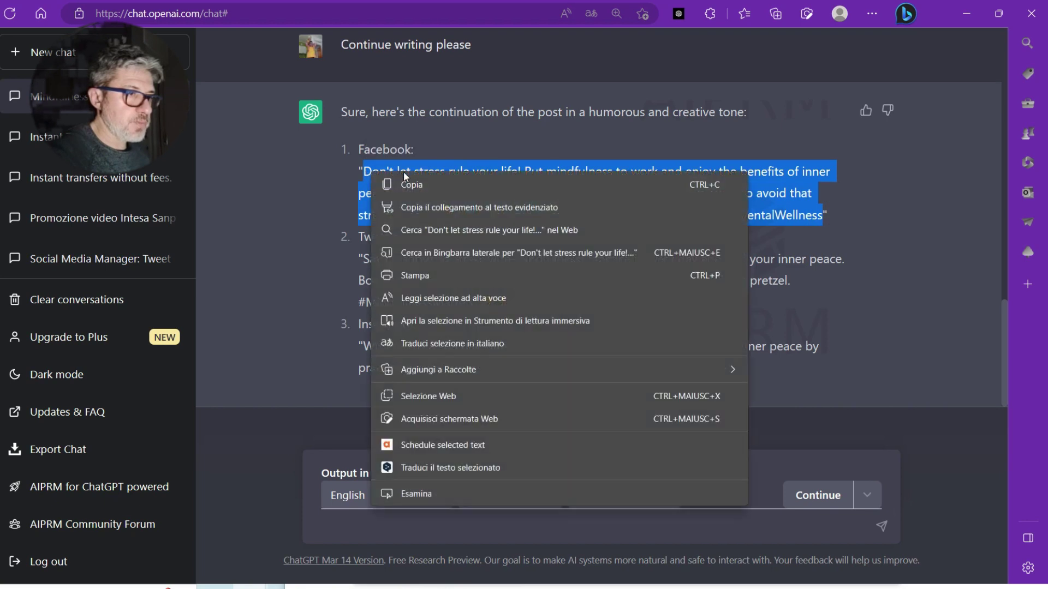
click(411, 179)
Switch to the DeepL translator and replace the source text with the copied humorous Facebook post.
mouse_move(16, 136)
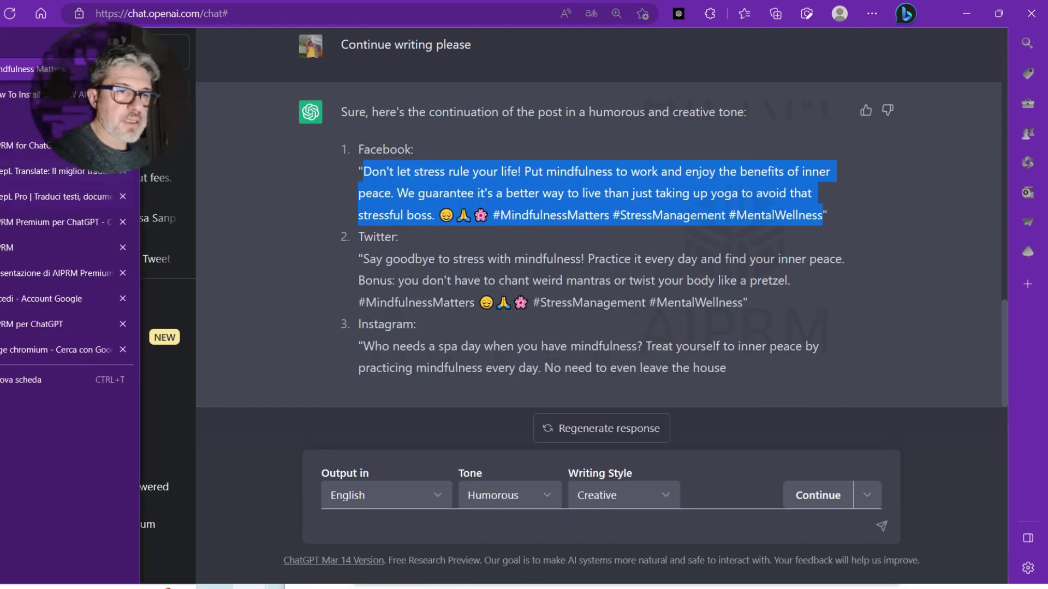
click(23, 174)
click(355, 276)
drag(354, 286, 123, 210)
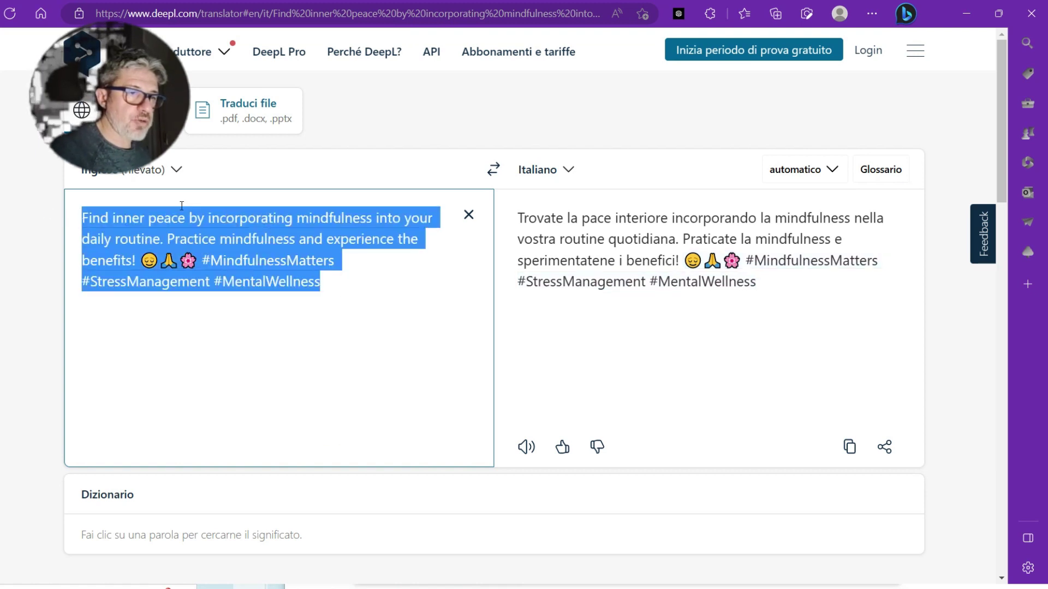
key(ctrl+v)
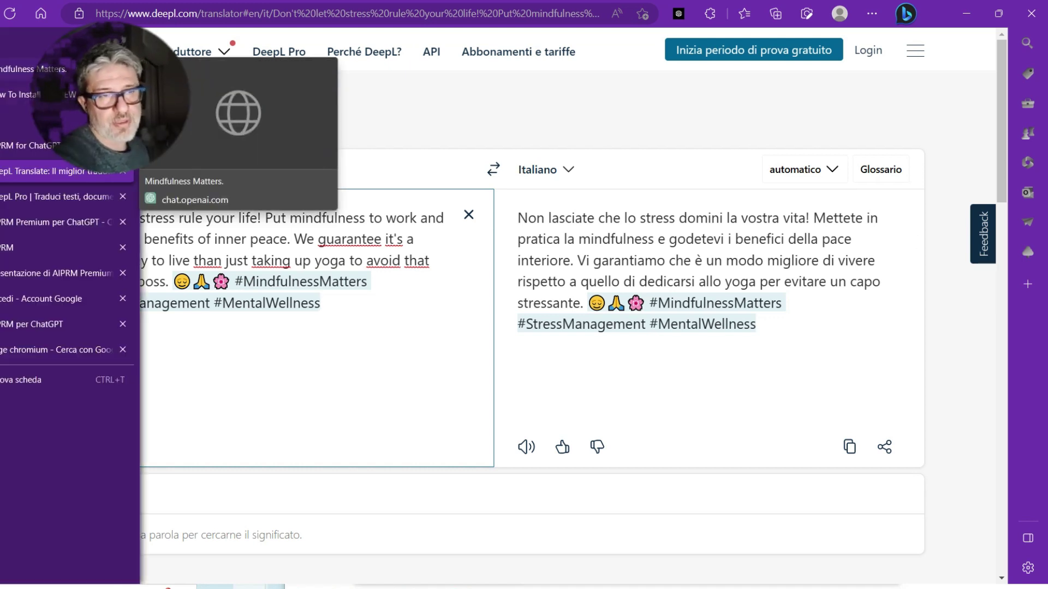
Return to ChatGPT and request a Shorten revision of the humorous posts, stopping the generation during the Twitter post.
click(44, 69)
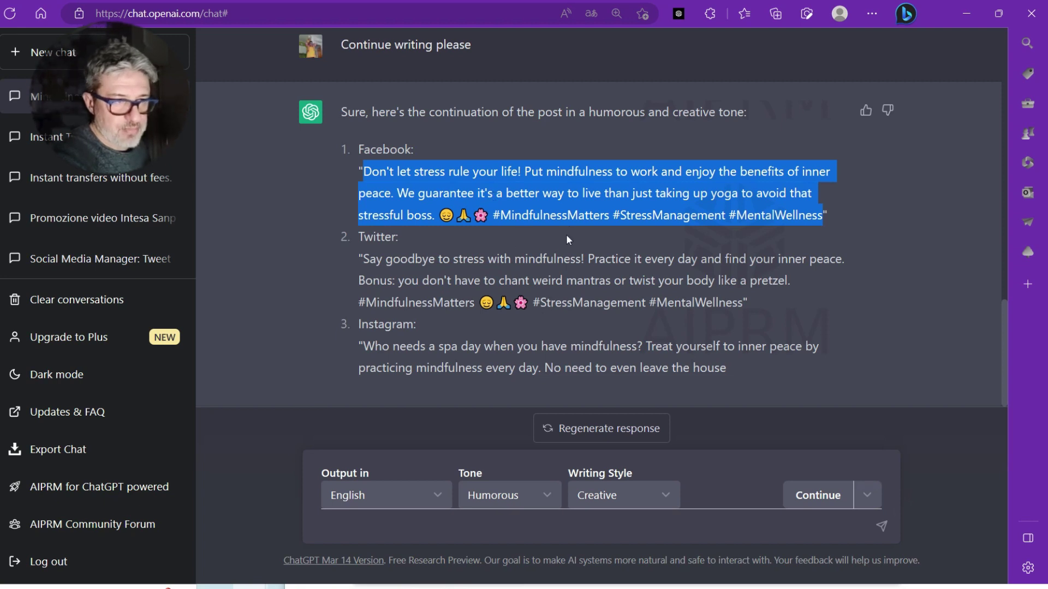
click(864, 494)
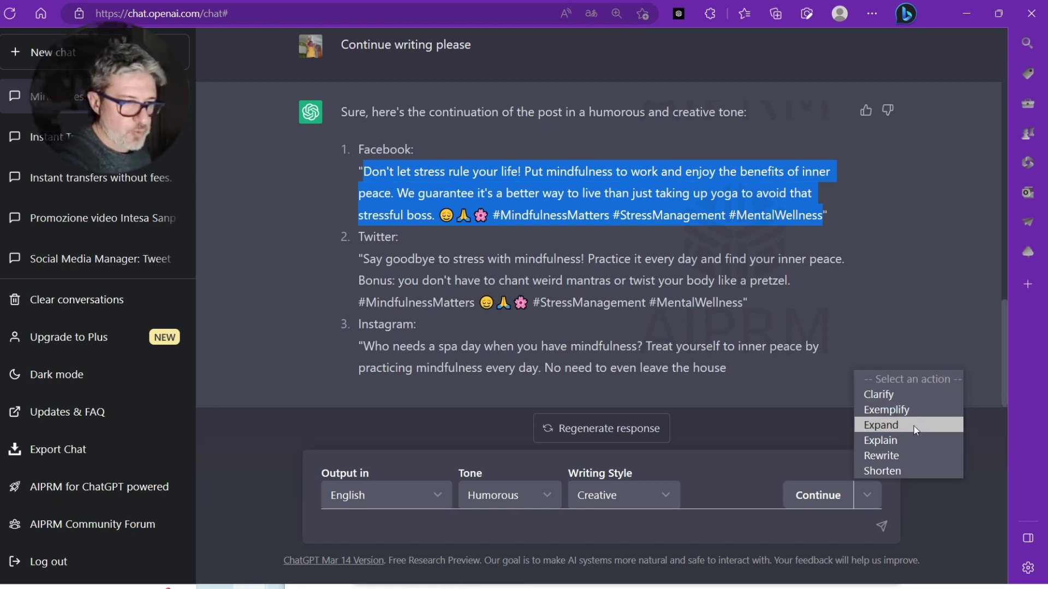
click(903, 472)
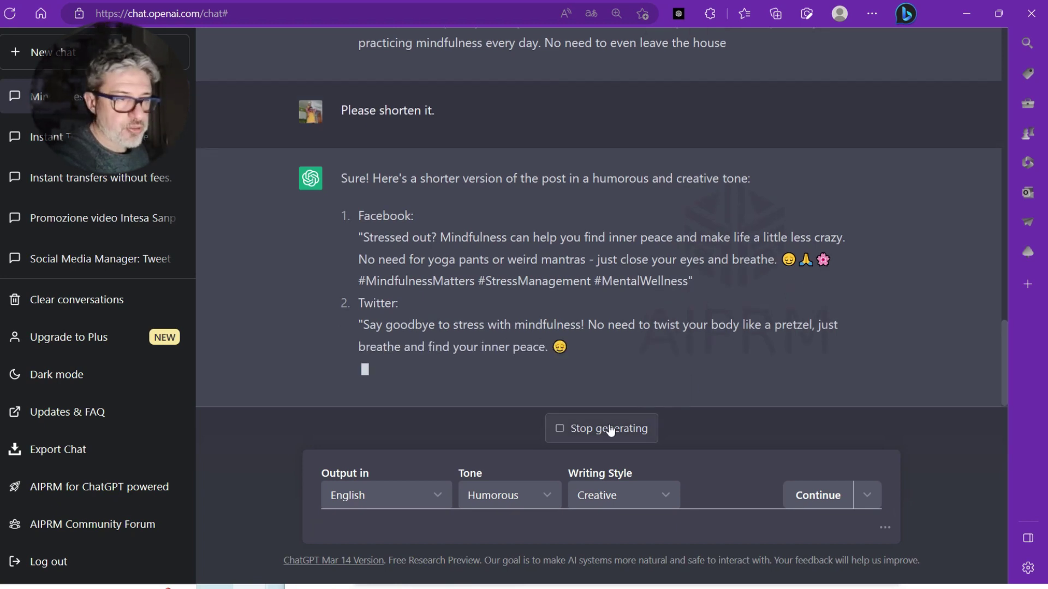
click(604, 430)
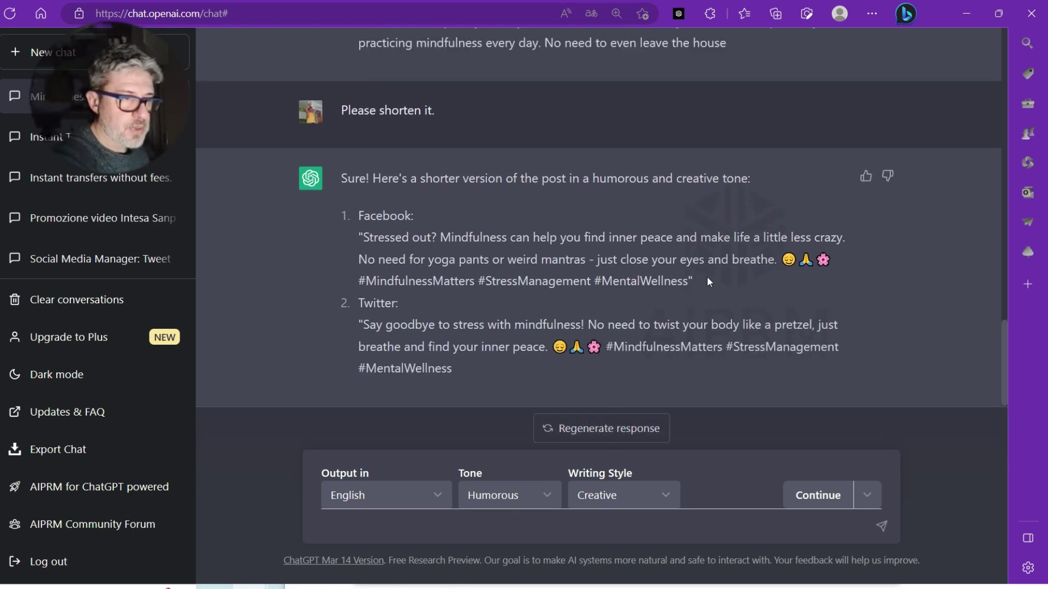
Copy the text of the shortened Facebook post with its hashtags, leaving out the quotation marks.
drag(690, 285, 362, 240)
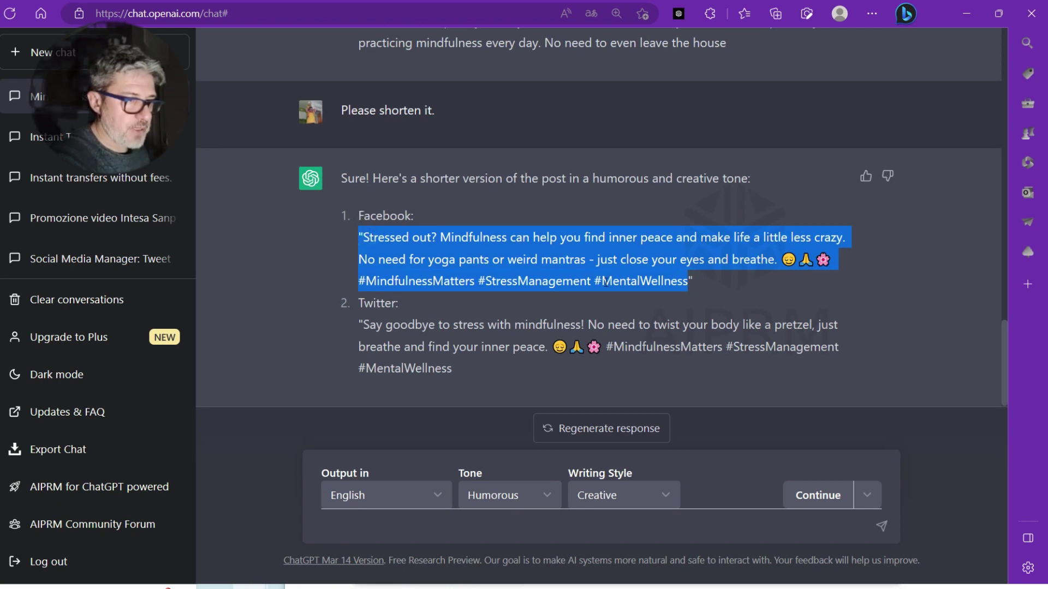
click(686, 282)
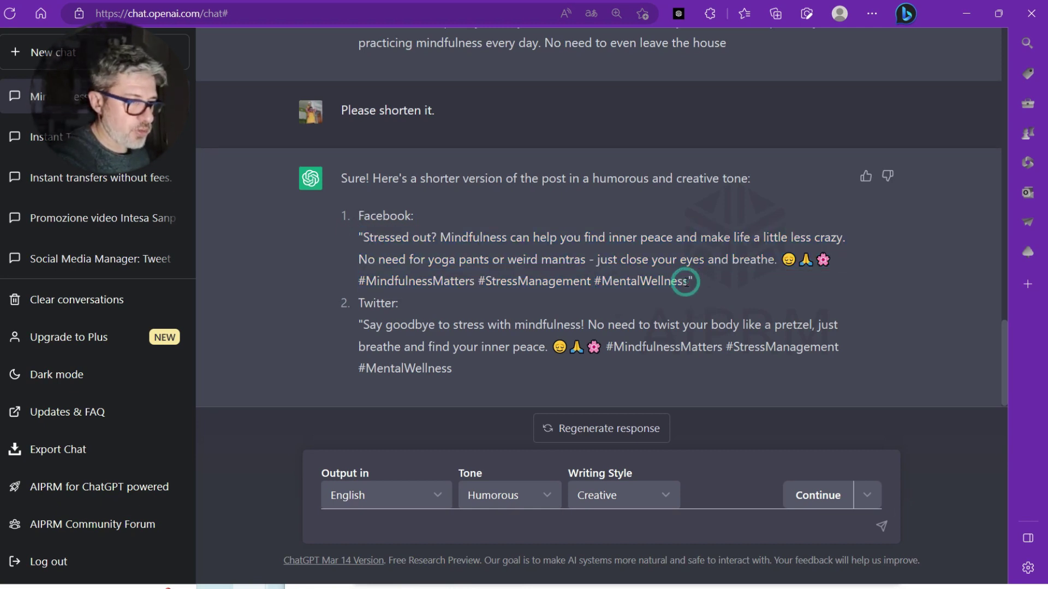
drag(675, 281, 367, 241)
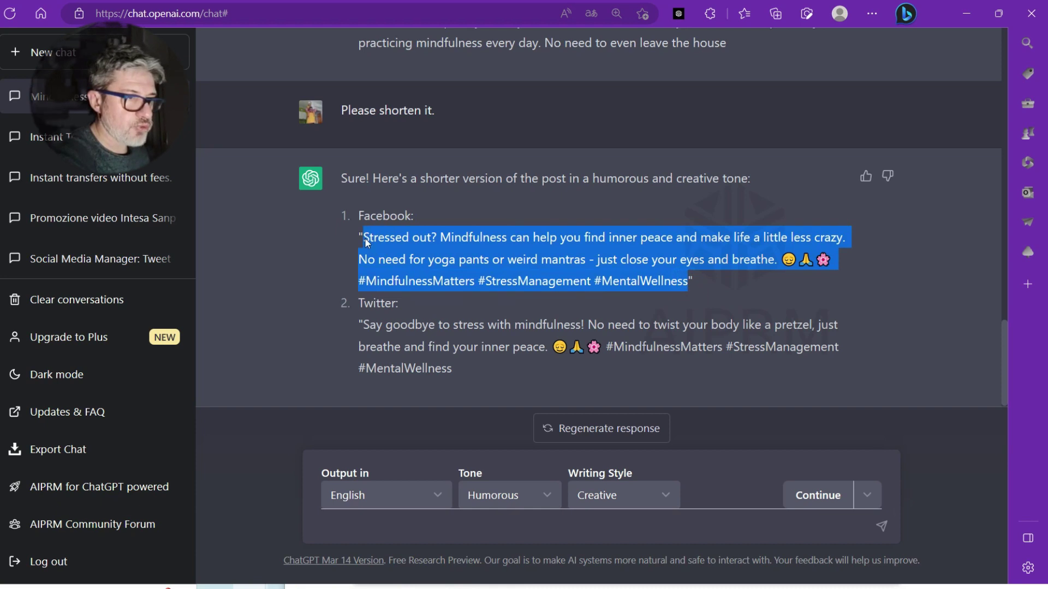
right_click(365, 240)
click(422, 247)
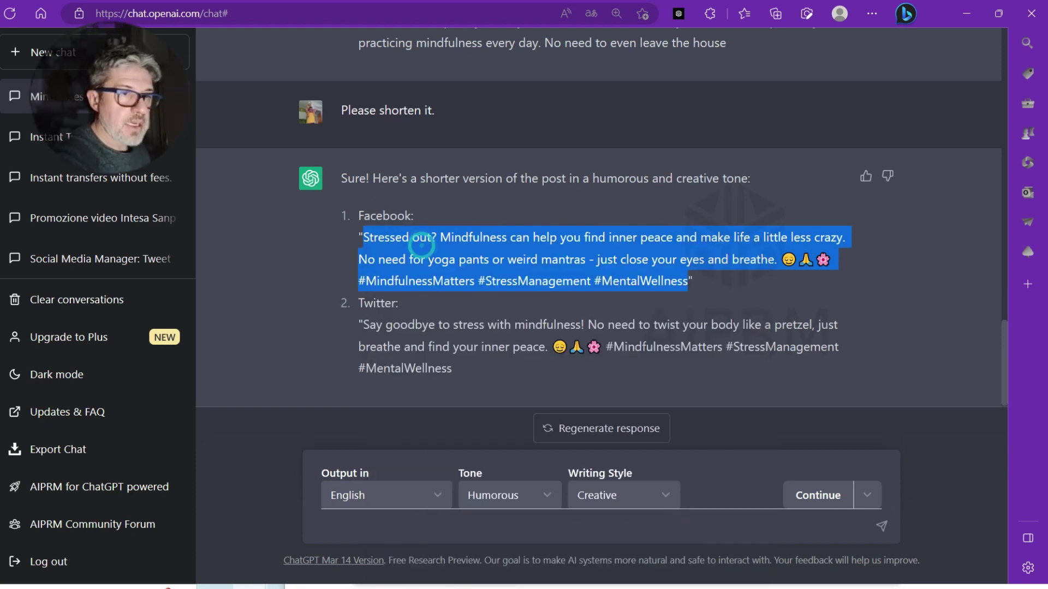
Switch to the DeepL translator and replace the source text with the shortened Facebook post.
mouse_move(3, 219)
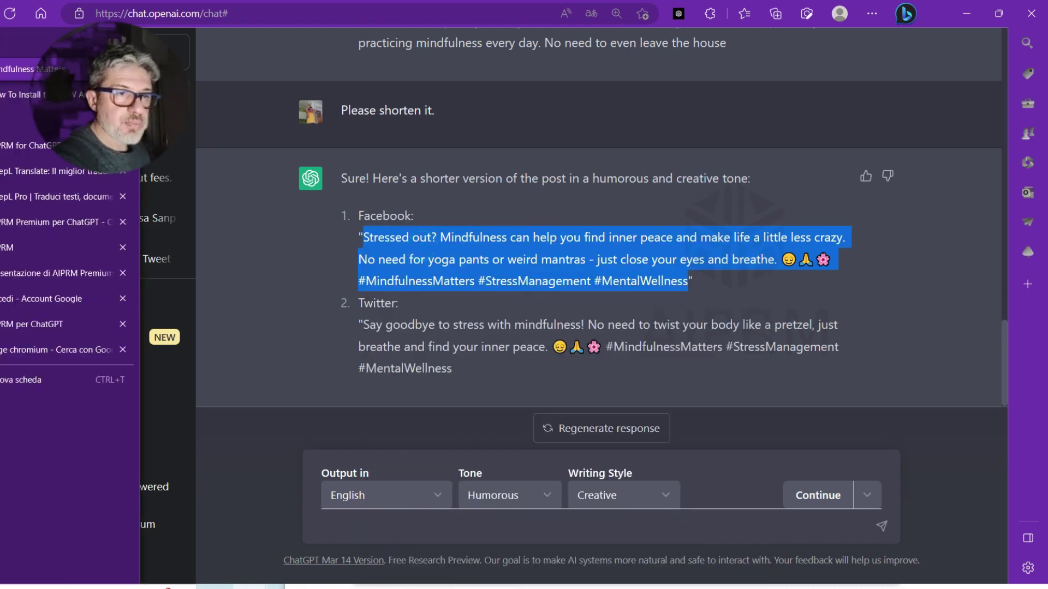
click(37, 171)
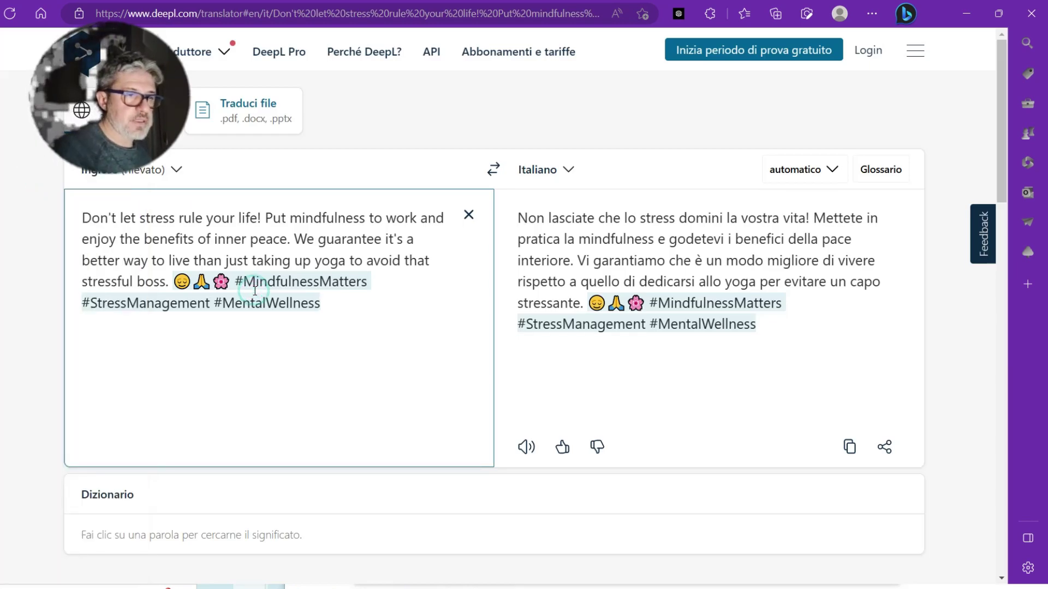
key(ctrl+a)
key(ctrl+v)
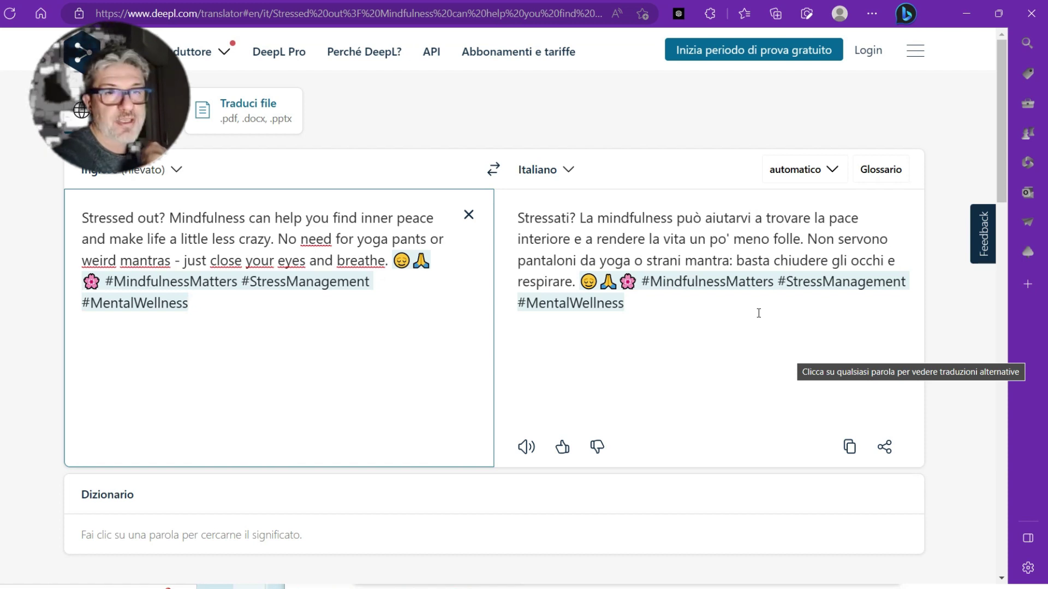
Return to ChatGPT and continue the posts with a Pessimistic tone and Persuasive writing style, stopping the generation at the Twitter hashtags.
mouse_move(6, 234)
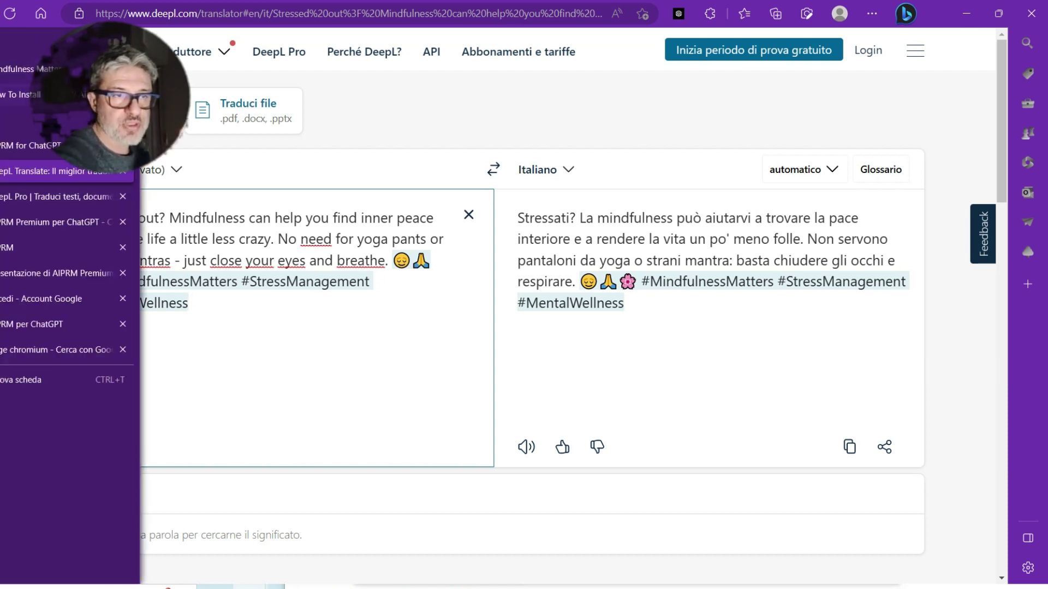
click(32, 69)
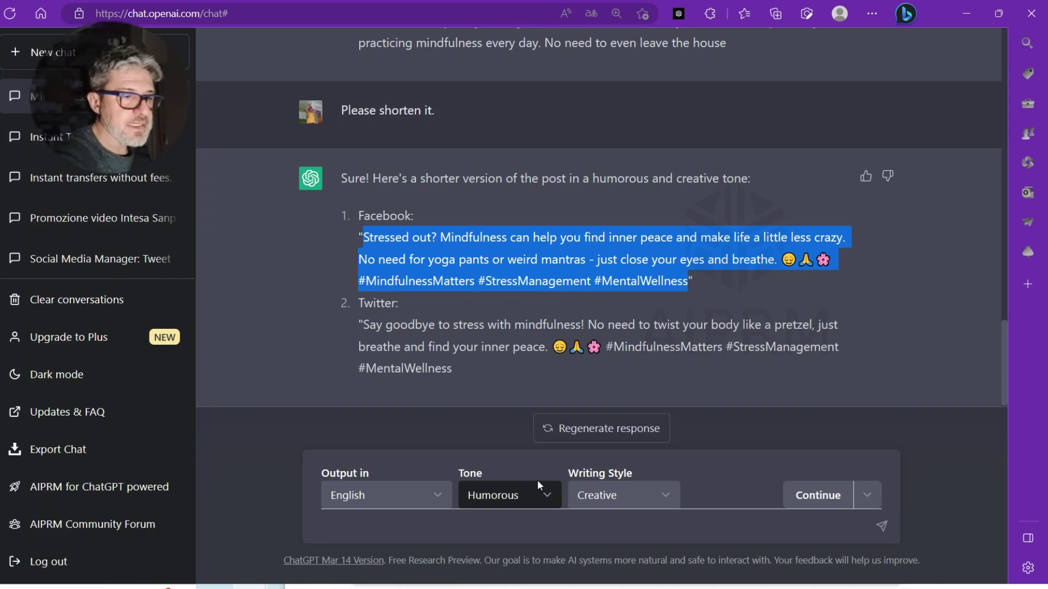
click(540, 497)
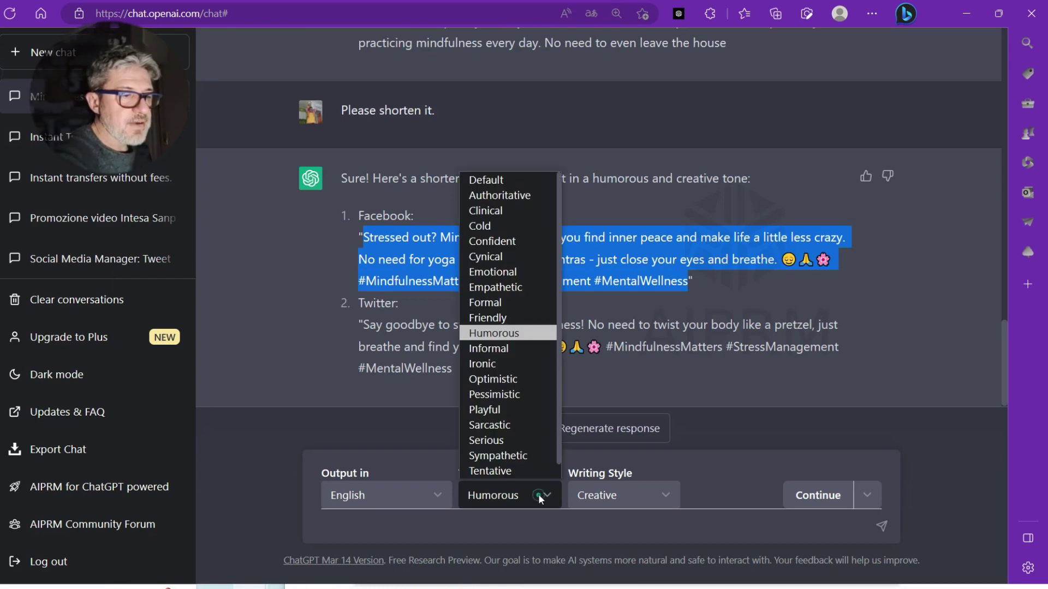
click(528, 391)
click(616, 489)
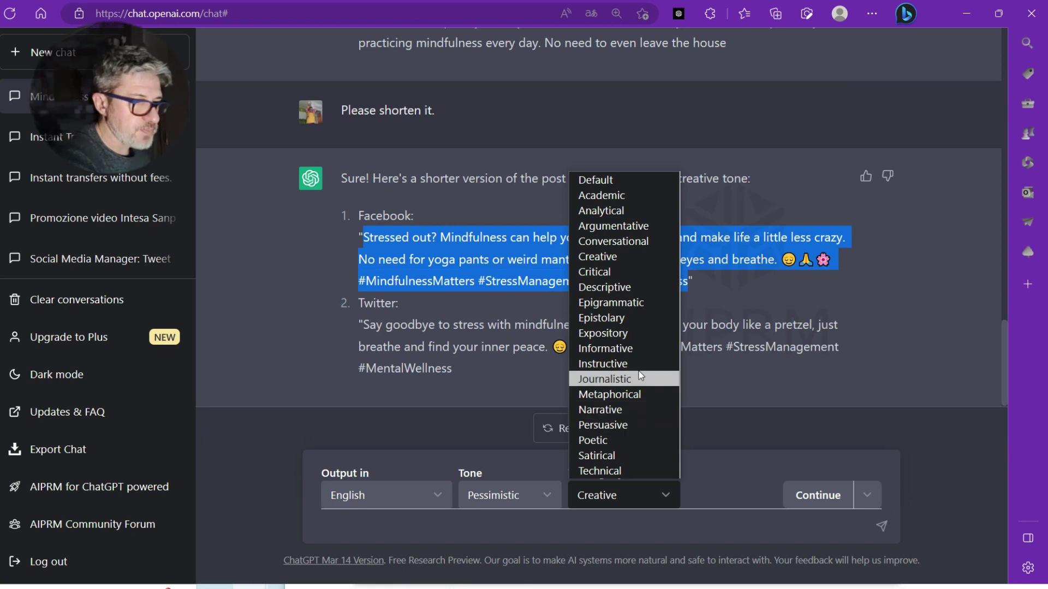
key(Escape)
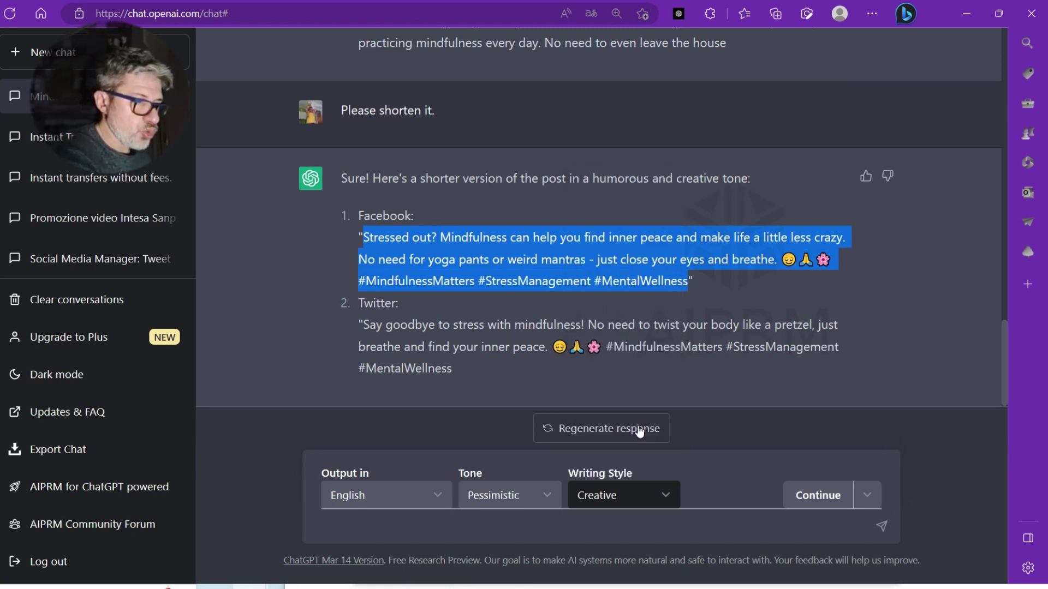
click(639, 430)
click(712, 474)
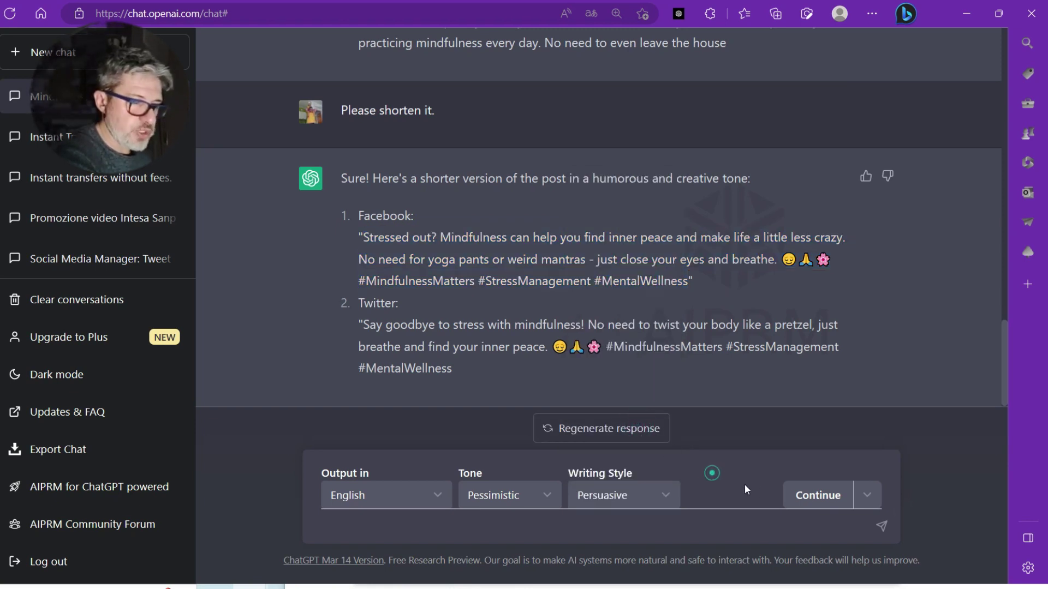
click(819, 497)
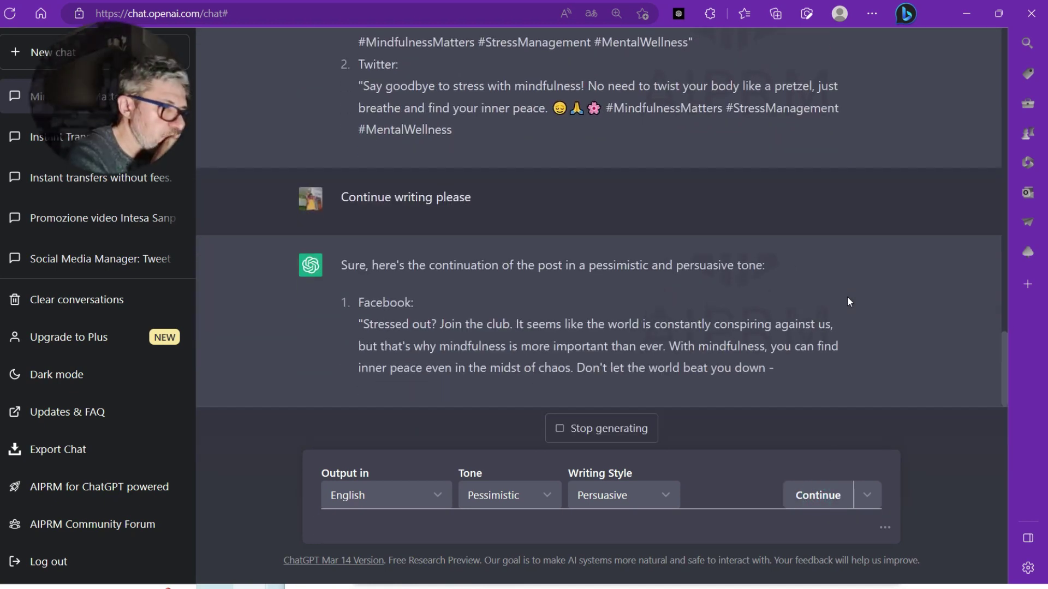
click(602, 429)
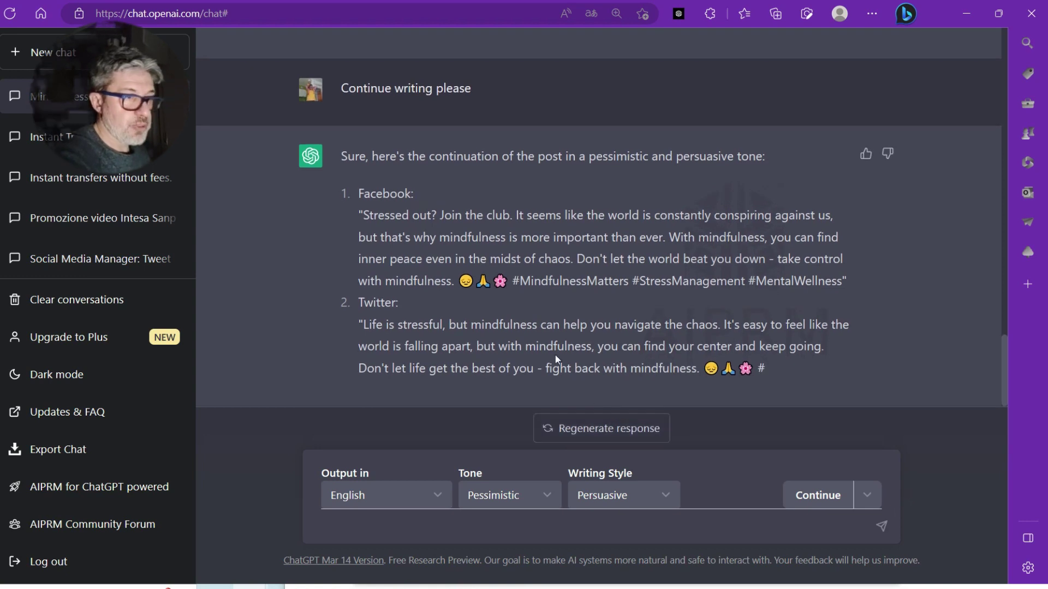
Copy the text of the pessimistic Facebook post, including its hashtags but without the quotation marks.
drag(842, 280, 365, 216)
right_click(380, 220)
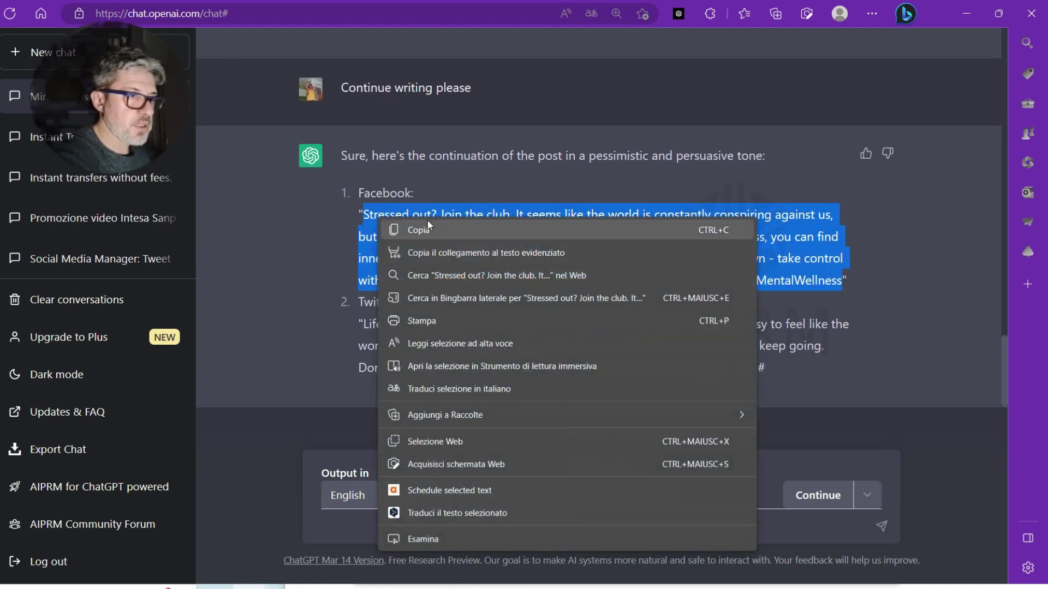
click(428, 224)
Switch to the DeepL translator and replace the source text with the pessimistic Facebook post.
mouse_move(14, 198)
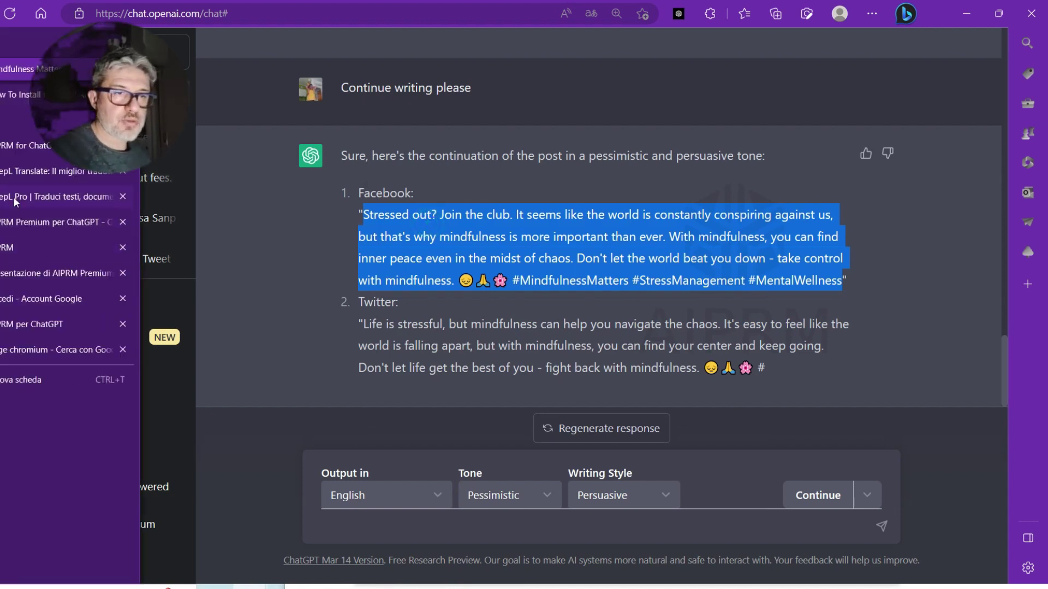
click(38, 175)
key(ctrl+a)
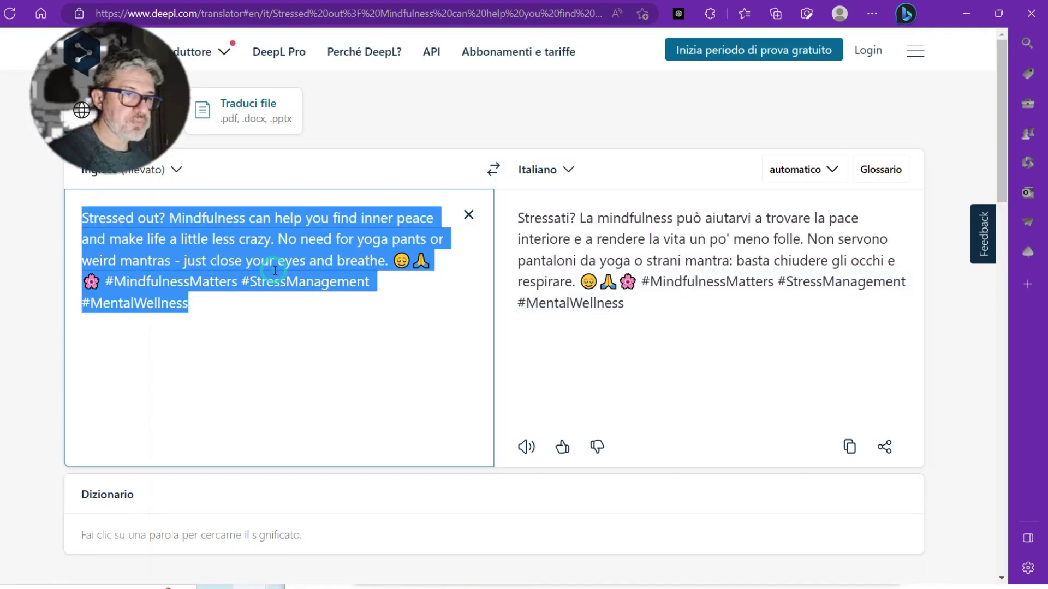
key(ctrl+v)
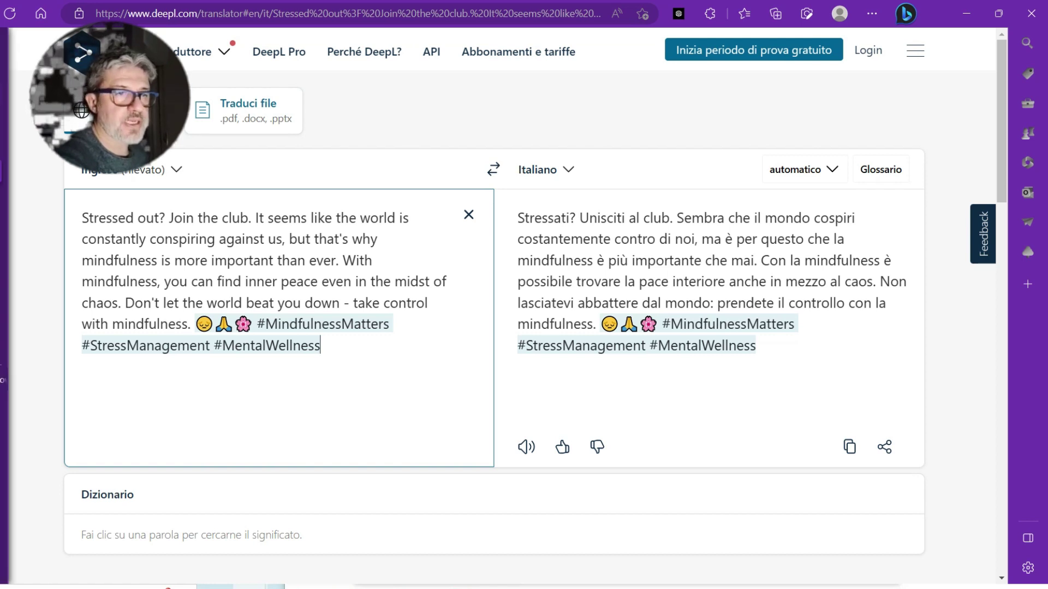
Return to ChatGPT and continue the posts with a Humorous tone and Creative writing style, stopping the generation during the Twitter hashtags.
click(2, 69)
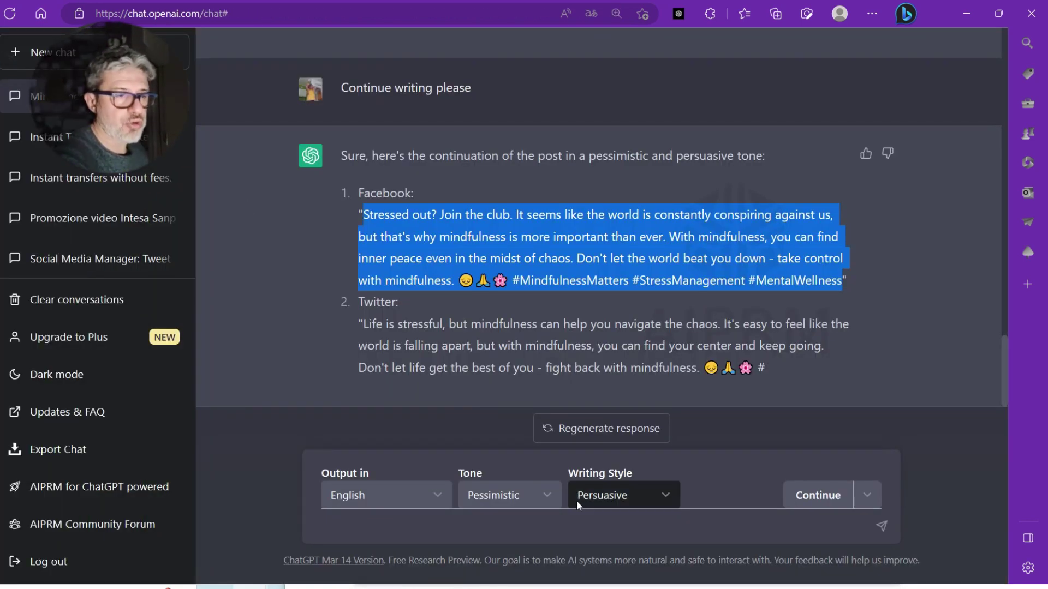
click(560, 498)
scroll(550, 459, down, 1)
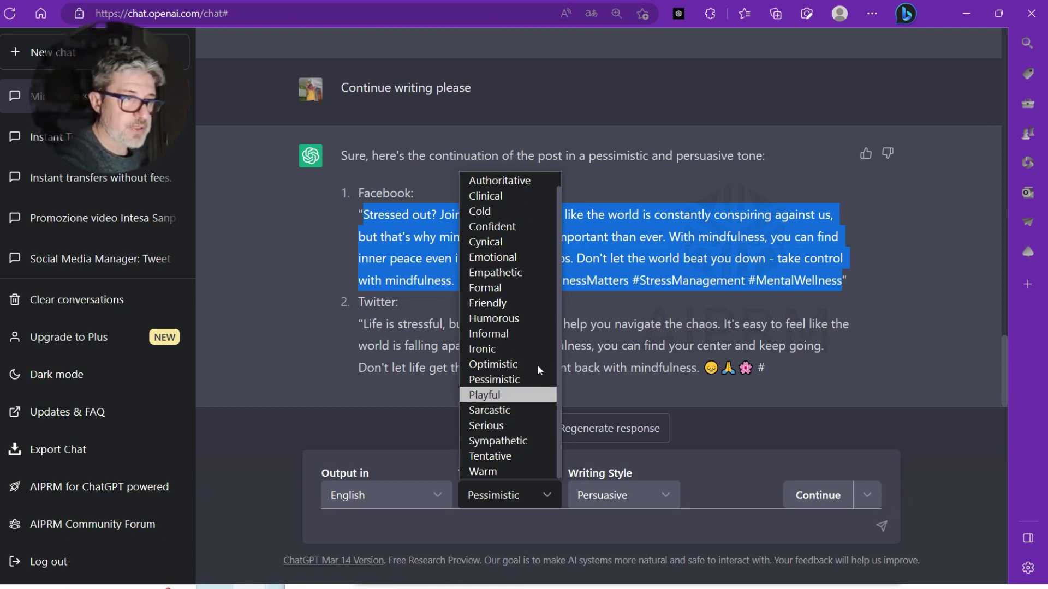
click(522, 334)
click(608, 494)
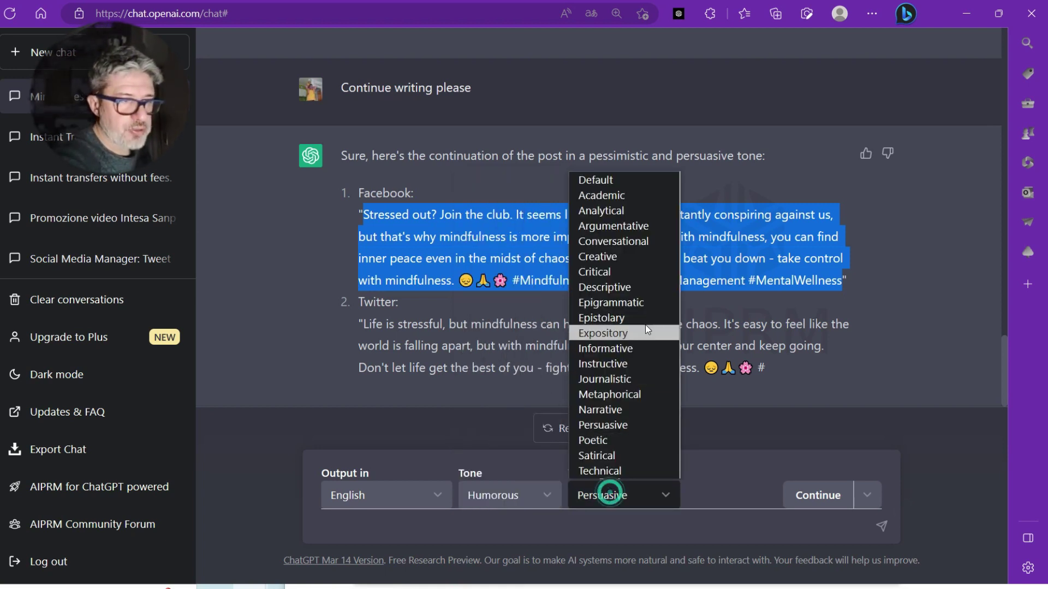
click(650, 256)
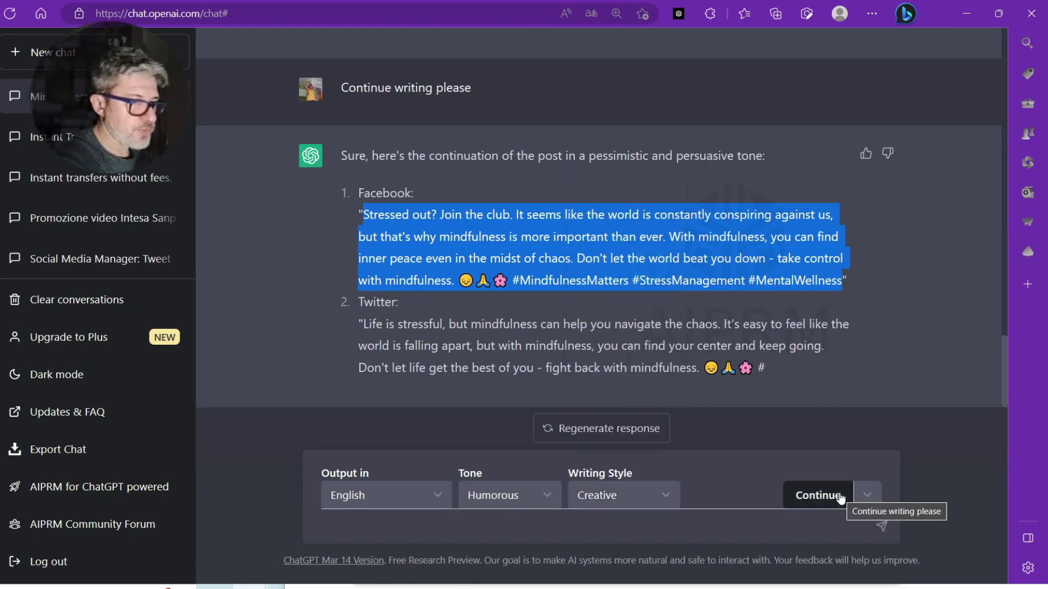
click(817, 495)
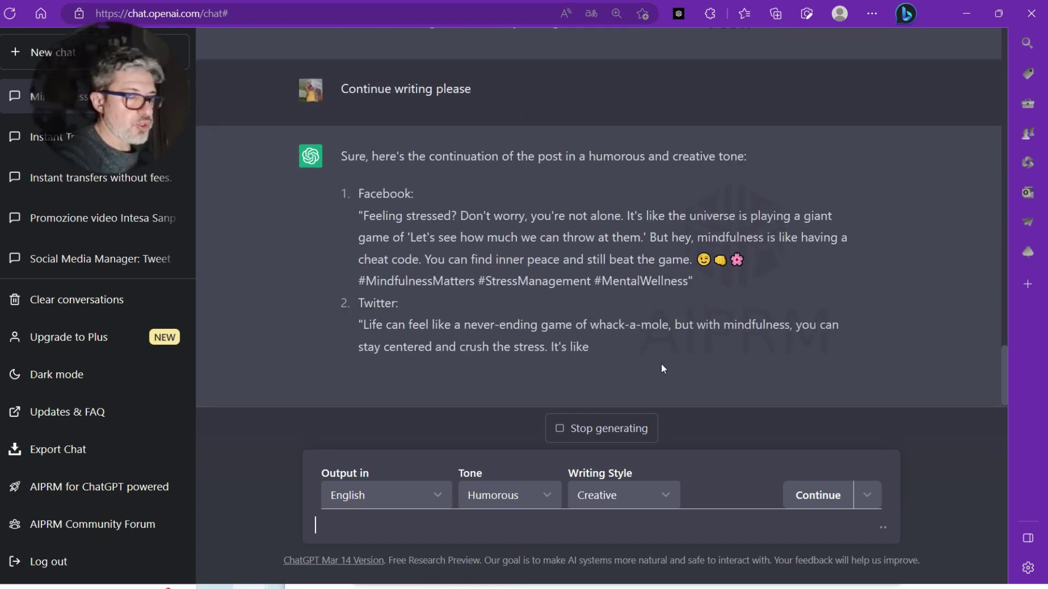
click(620, 431)
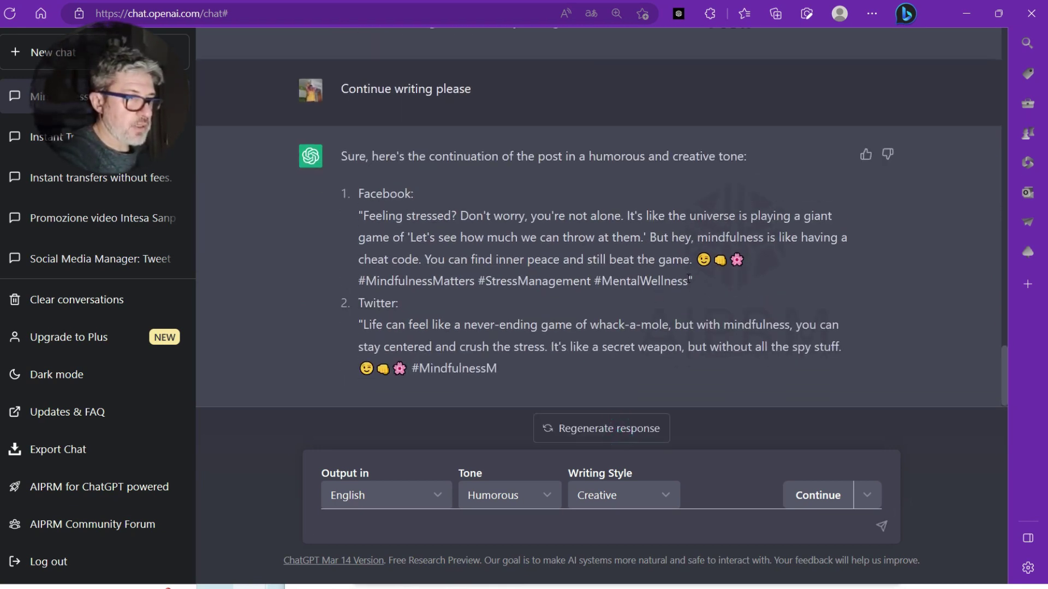
Copy the humorous Facebook post with its hashtags and replace the source text in the DeepL translator with it.
drag(691, 281, 375, 217)
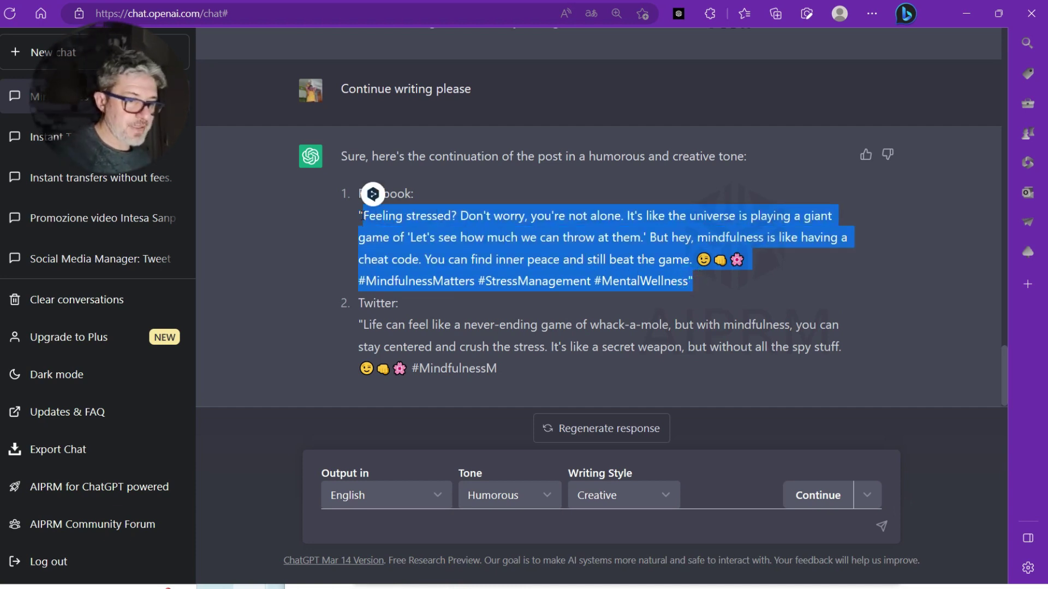
click(50, 324)
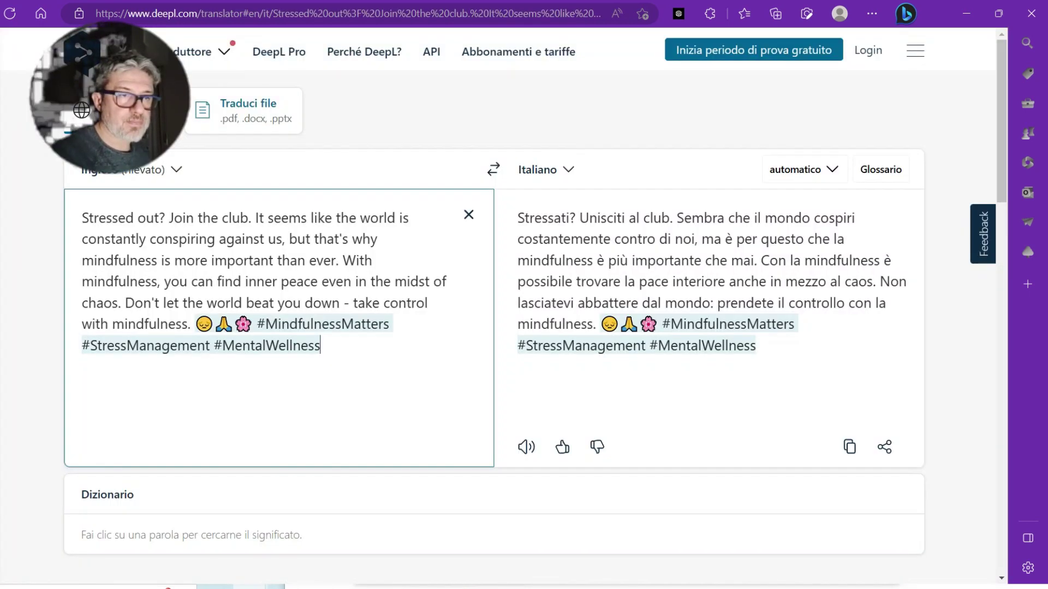
triple_click(313, 256)
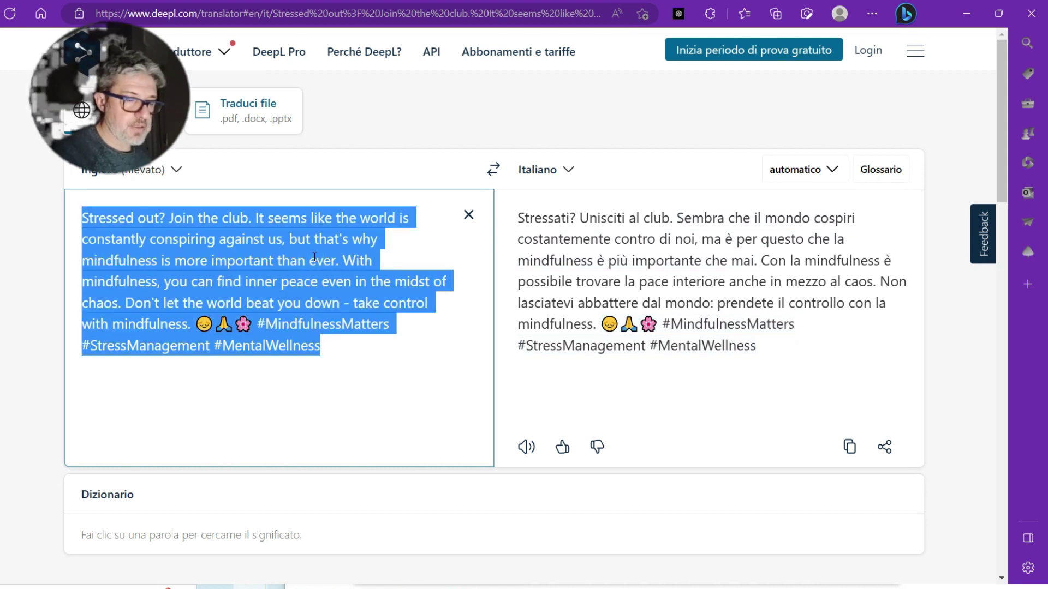
key(ctrl+v)
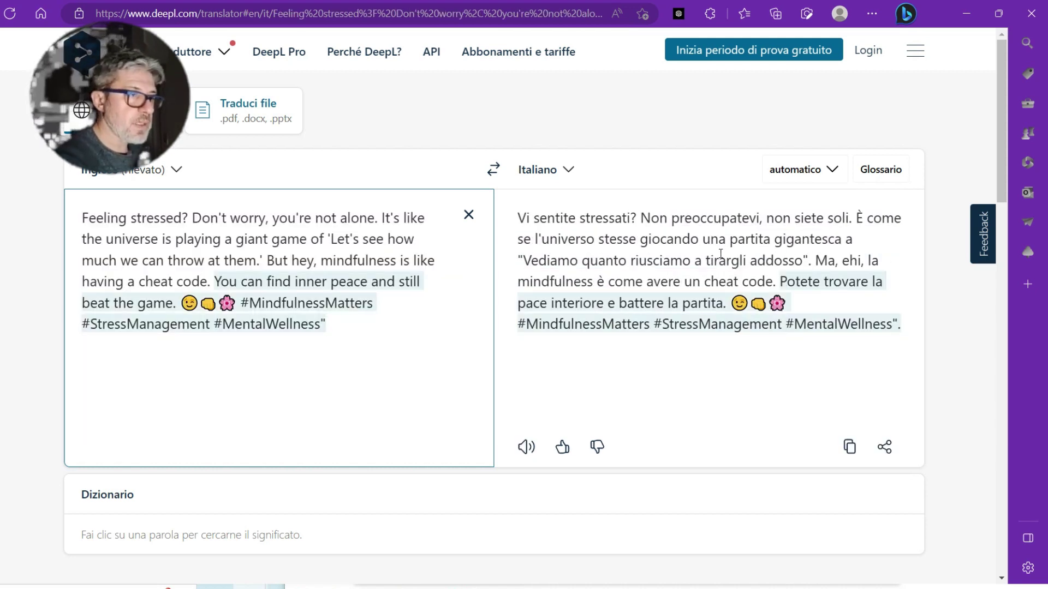
click(844, 240)
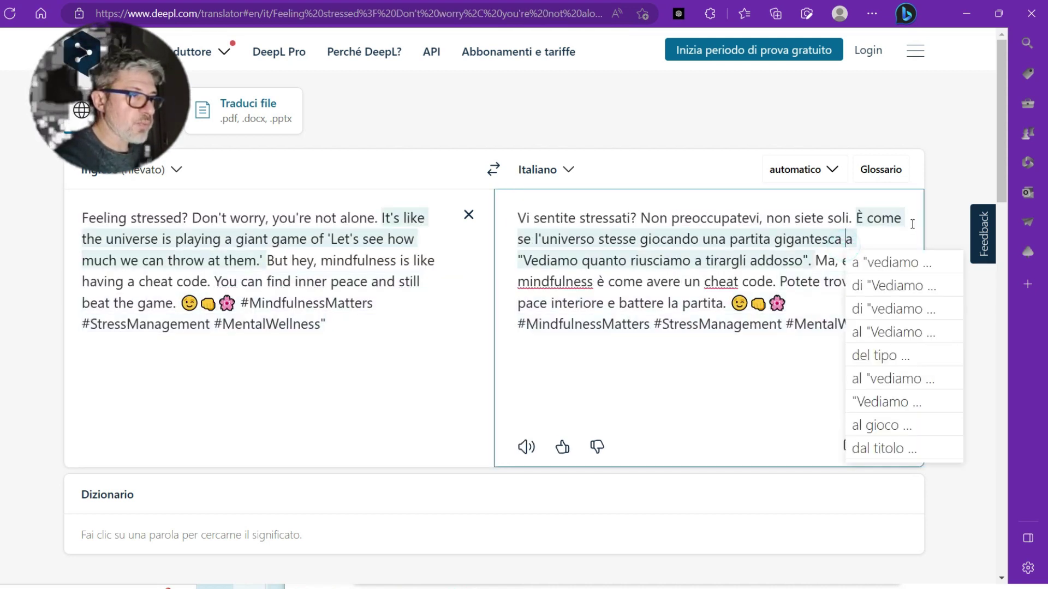
click(942, 202)
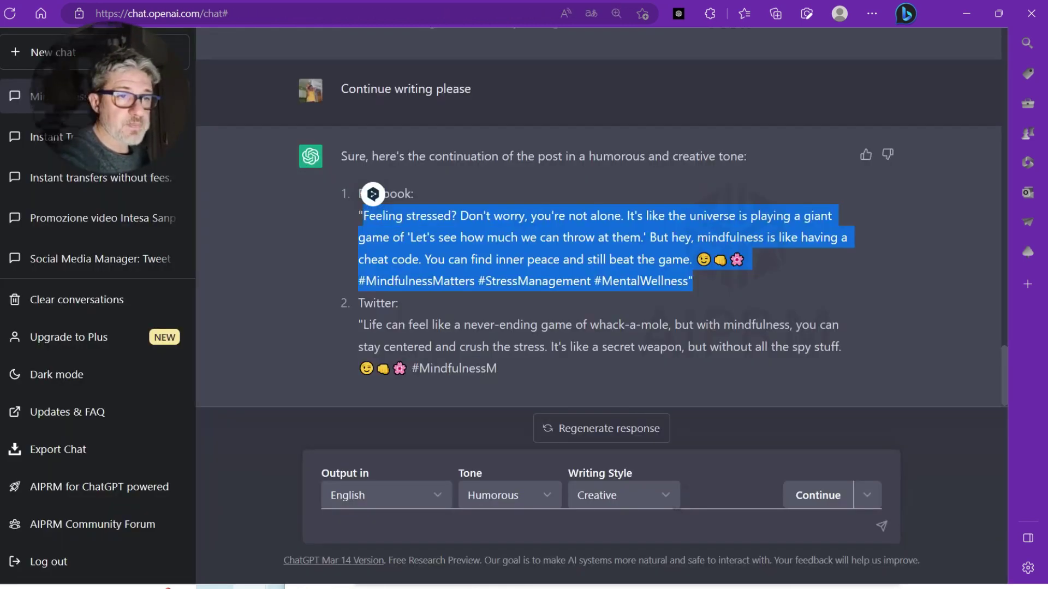
Return to ChatGPT, look back over the generated post versions and delete the Mindfulness Matters conversation.
click(725, 293)
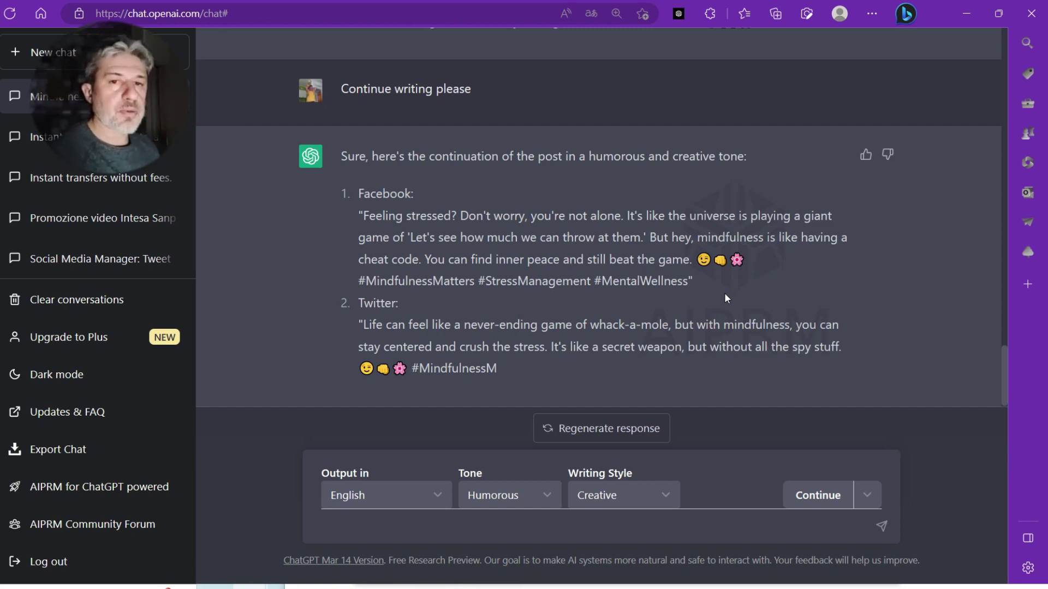
scroll(724, 292, up, 5)
scroll(725, 292, up, 15)
scroll(704, 306, down, 18)
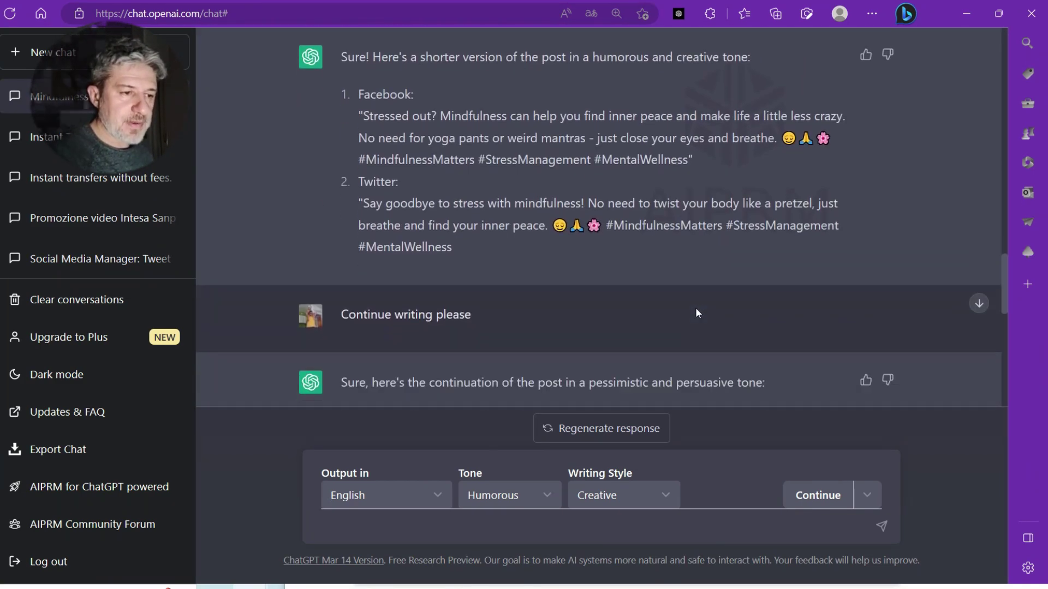
scroll(695, 307, down, 6)
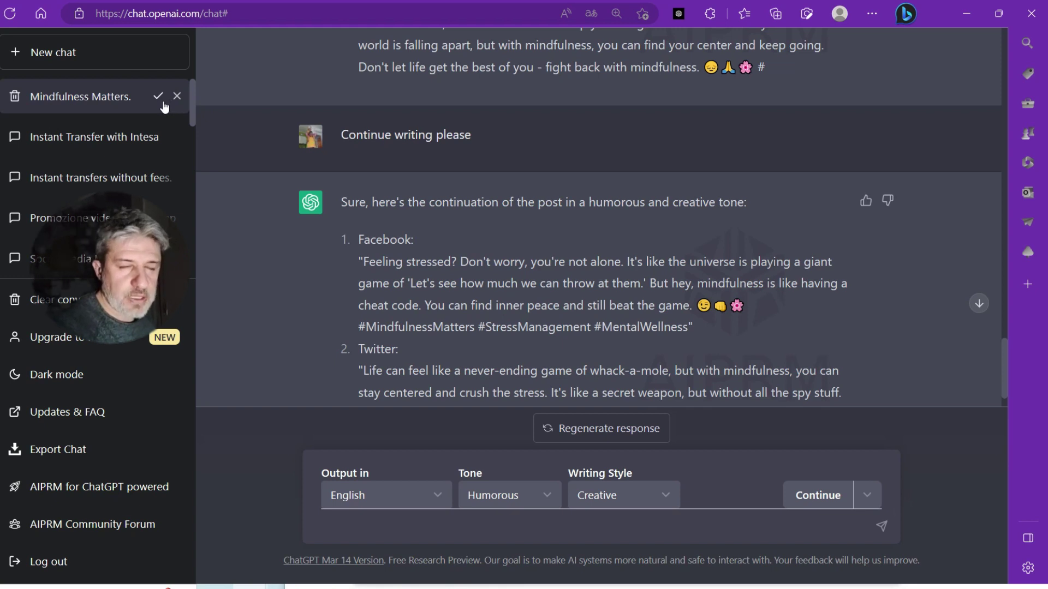
click(163, 104)
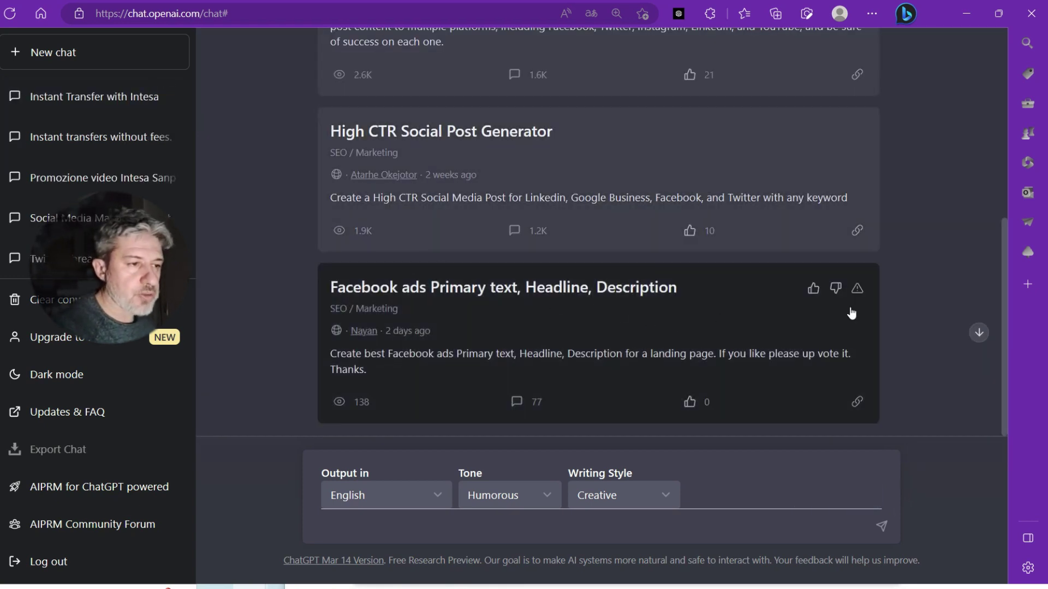
Set the AIPRM public prompts topic to All and replace the Facebook search term with "youtube".
drag(1003, 322, 1004, 150)
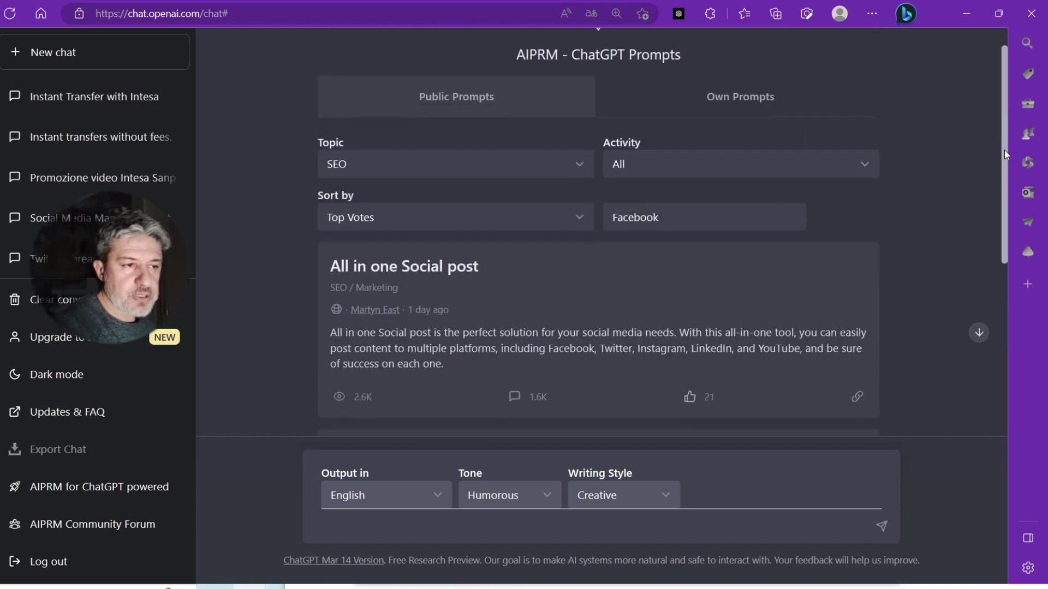
click(543, 168)
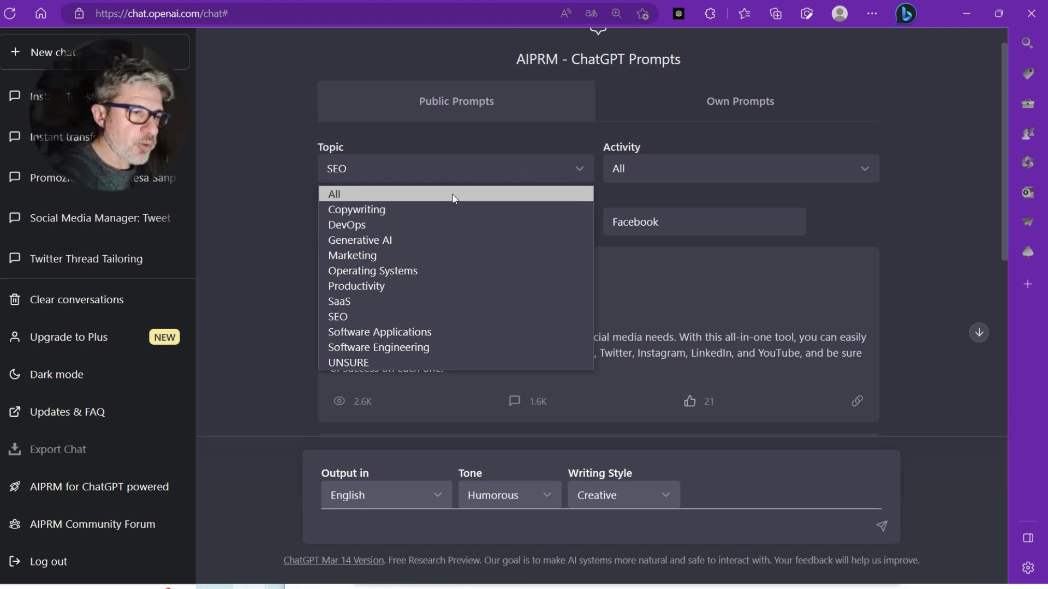
click(453, 196)
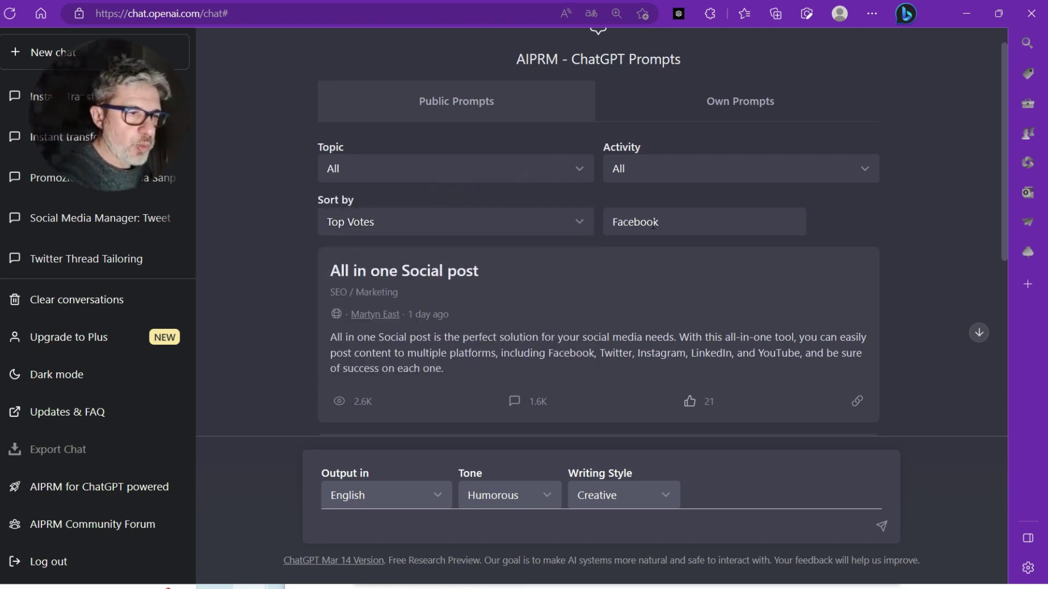
drag(600, 218, 571, 214)
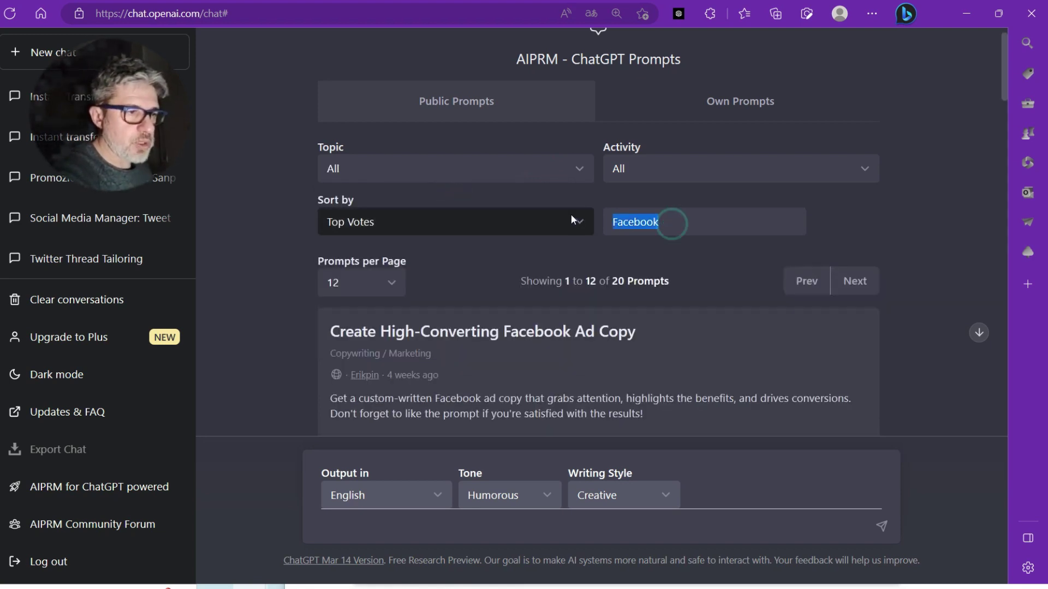
key(BackSpace)
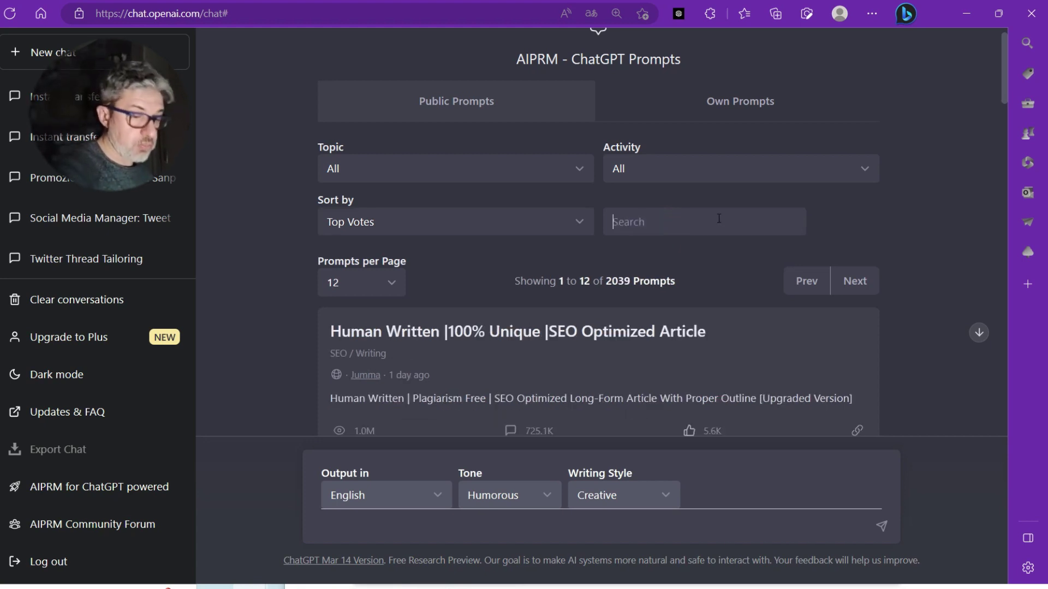
text(youtube)
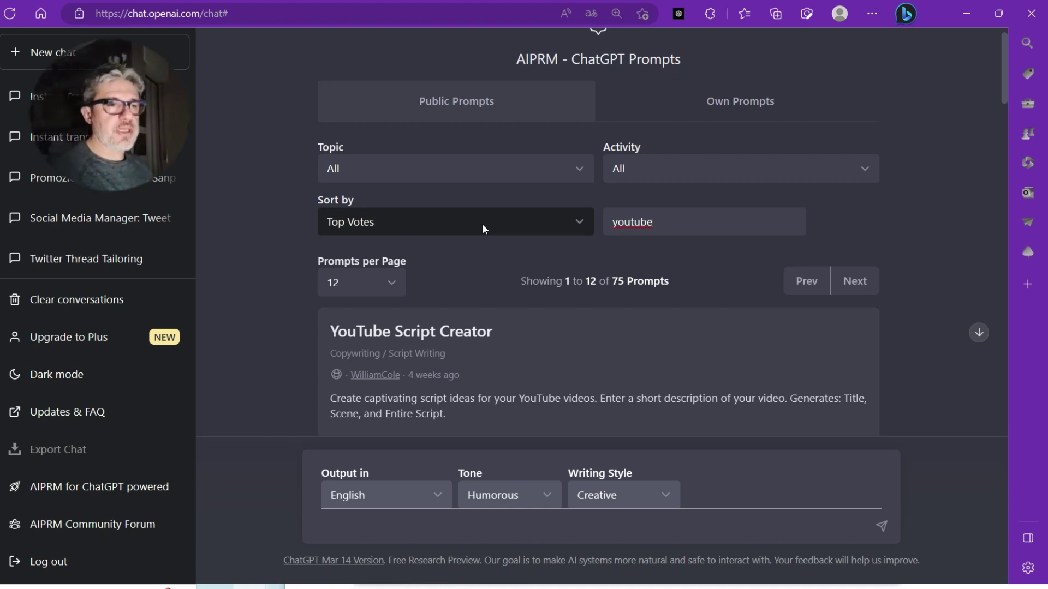
Browse the YouTube prompts and choose the YouTube Script Creator prompt.
scroll(482, 224, down, 5)
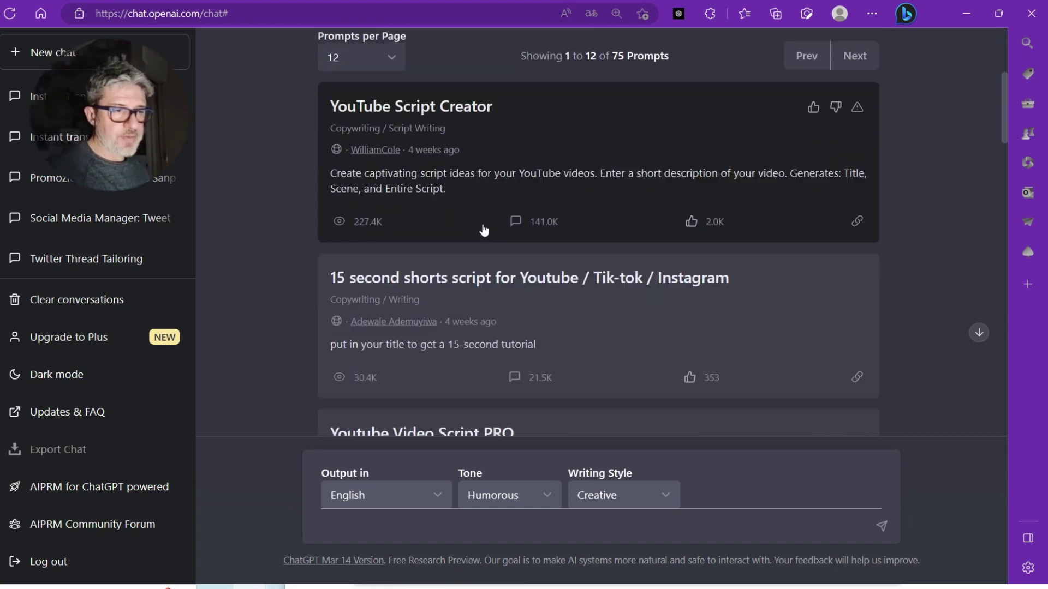
scroll(514, 187, down, 9)
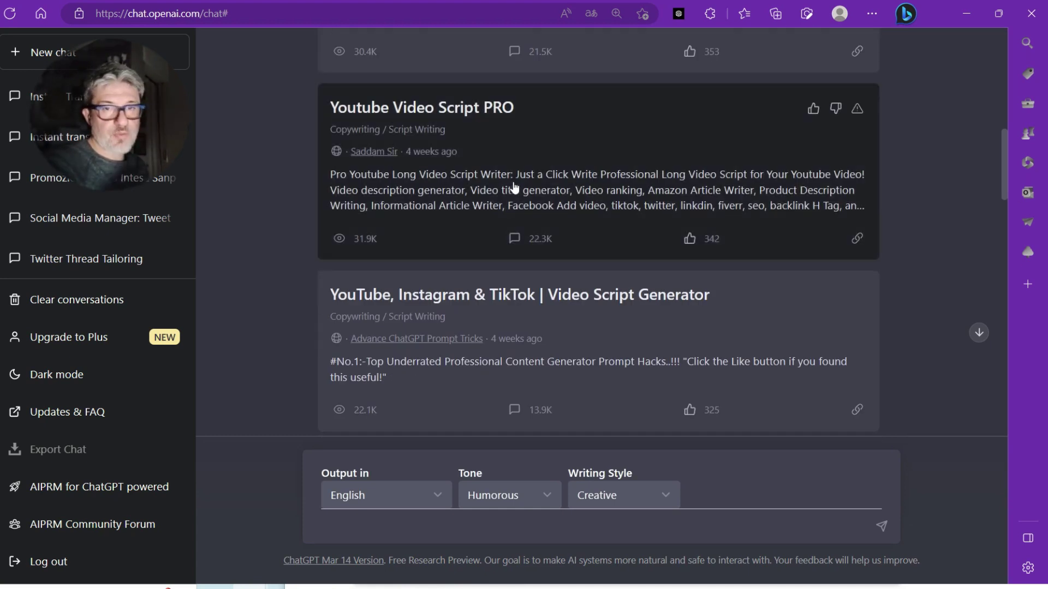
scroll(514, 187, down, 5)
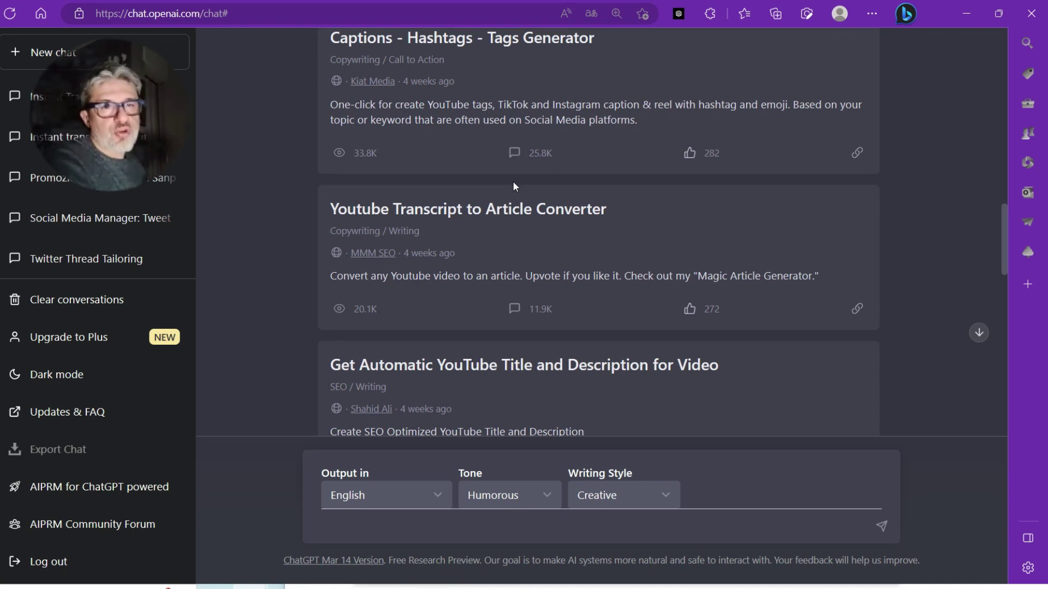
scroll(513, 186, up, 6)
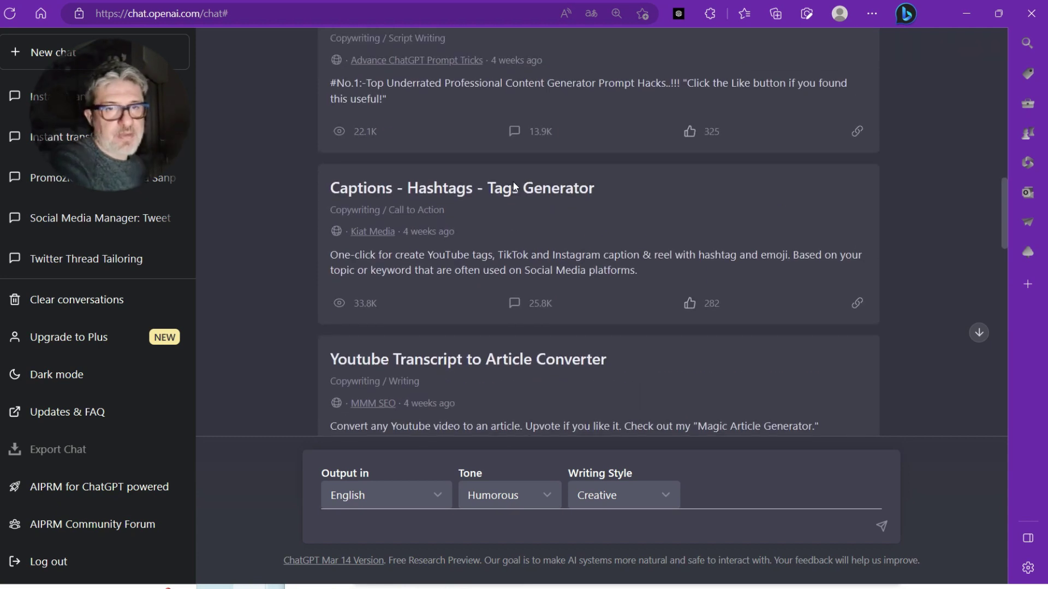
scroll(515, 187, up, 6)
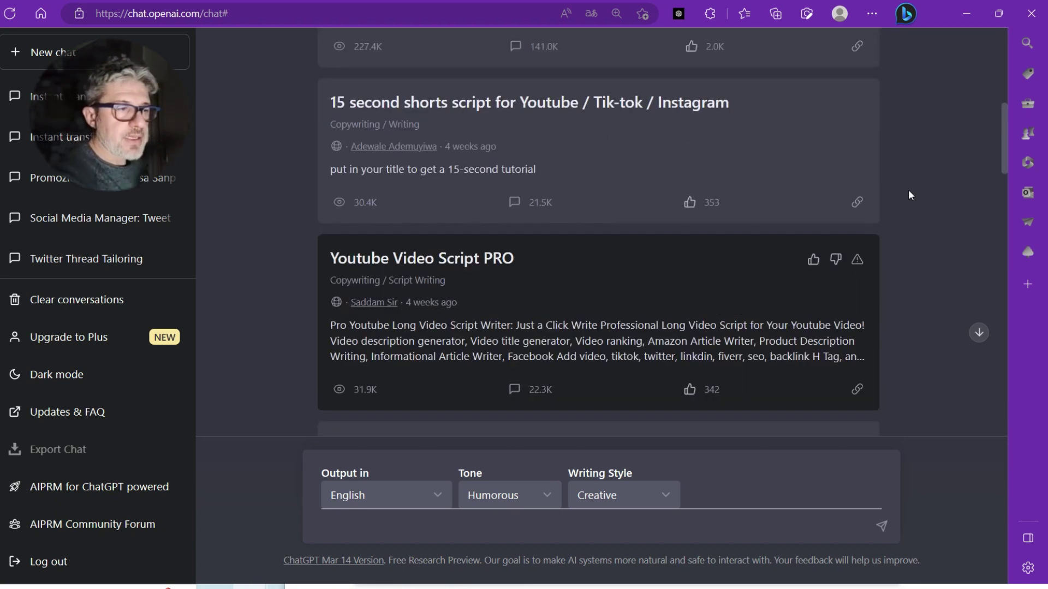
scroll(945, 191, up, 2)
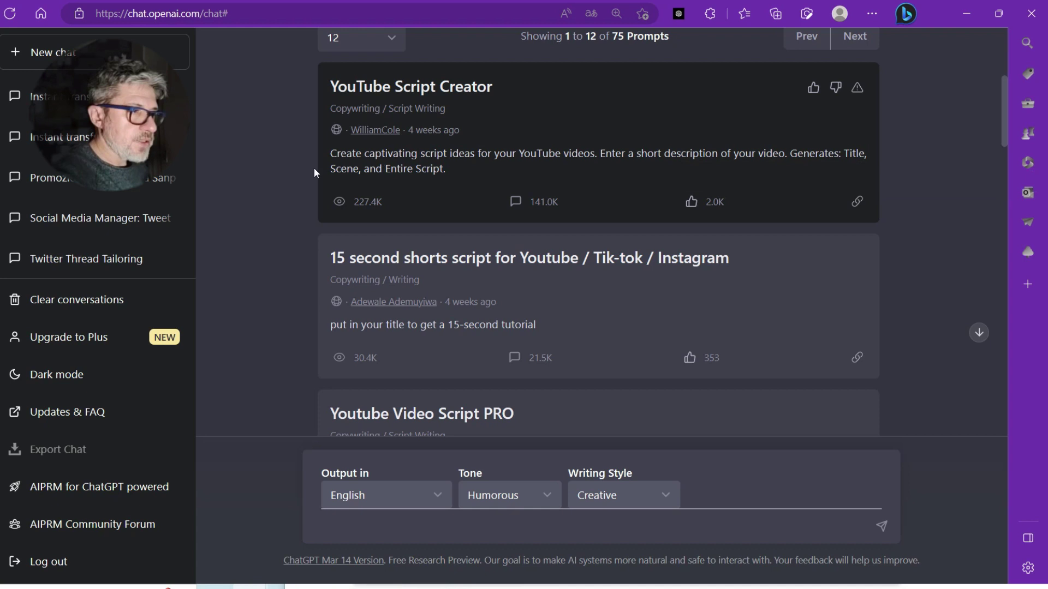
click(503, 155)
scroll(888, 245, down, 1)
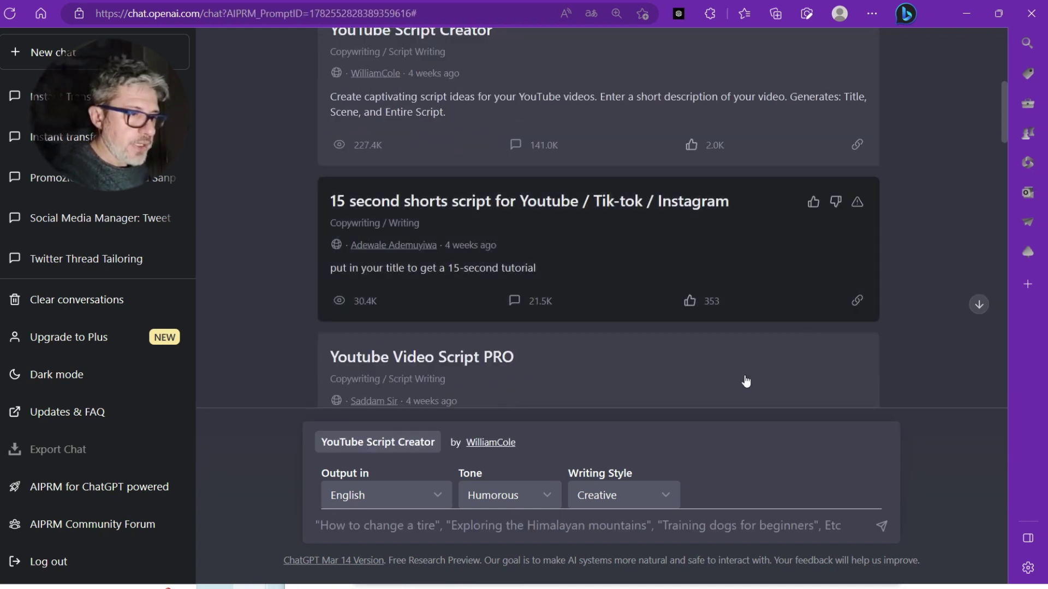
Set both the tone and the writing style of the script prompt to Default.
click(516, 498)
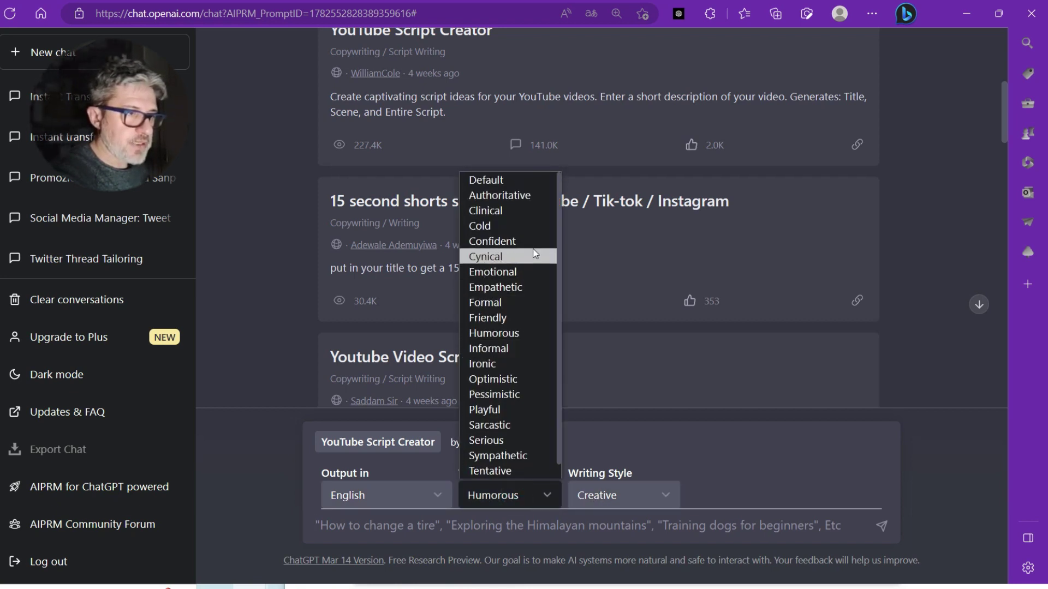
click(523, 180)
click(667, 494)
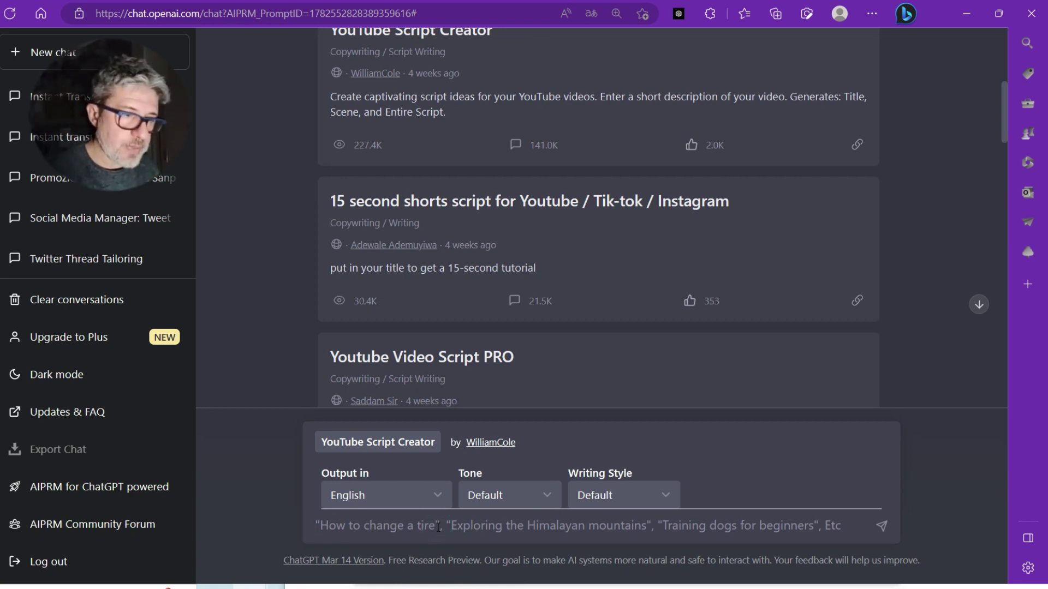
Generate a video script for "how to change a tire", stop the generation at Step 6 and review the script from its title.
text(how to change a tire)
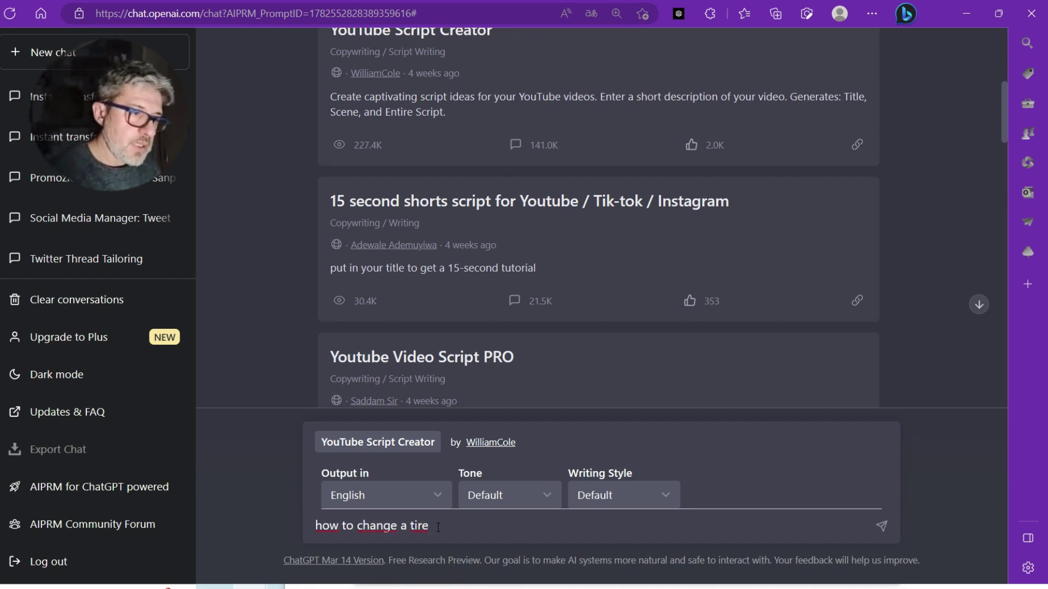
key(Return)
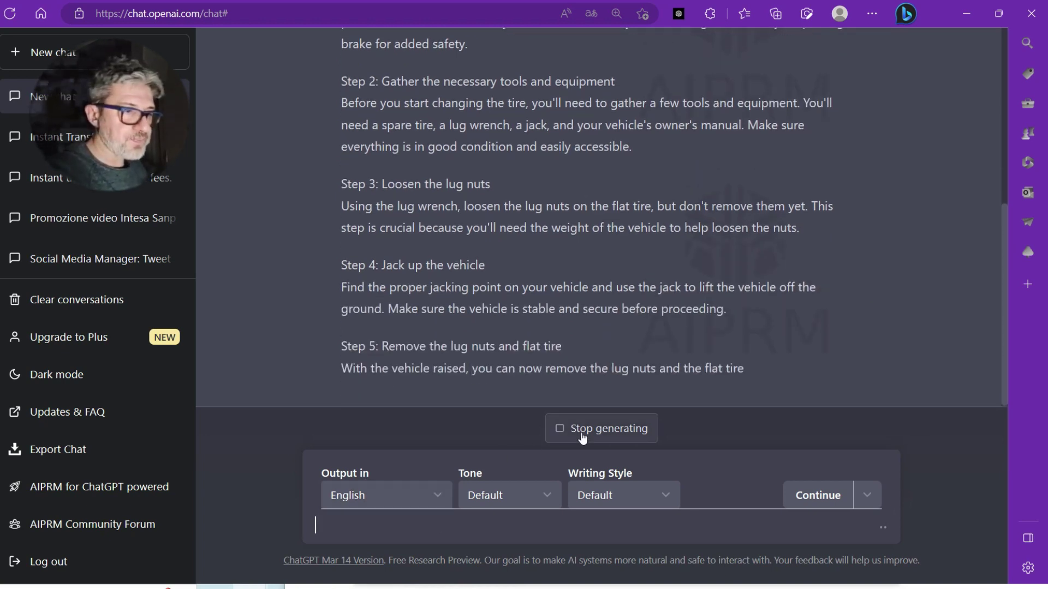
click(606, 434)
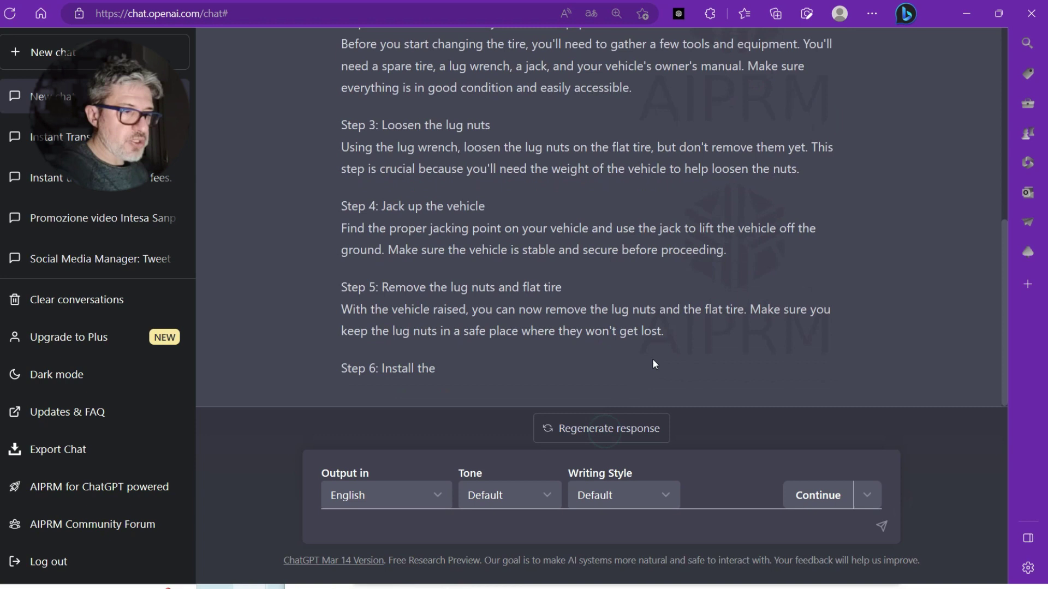
scroll(668, 310, up, 6)
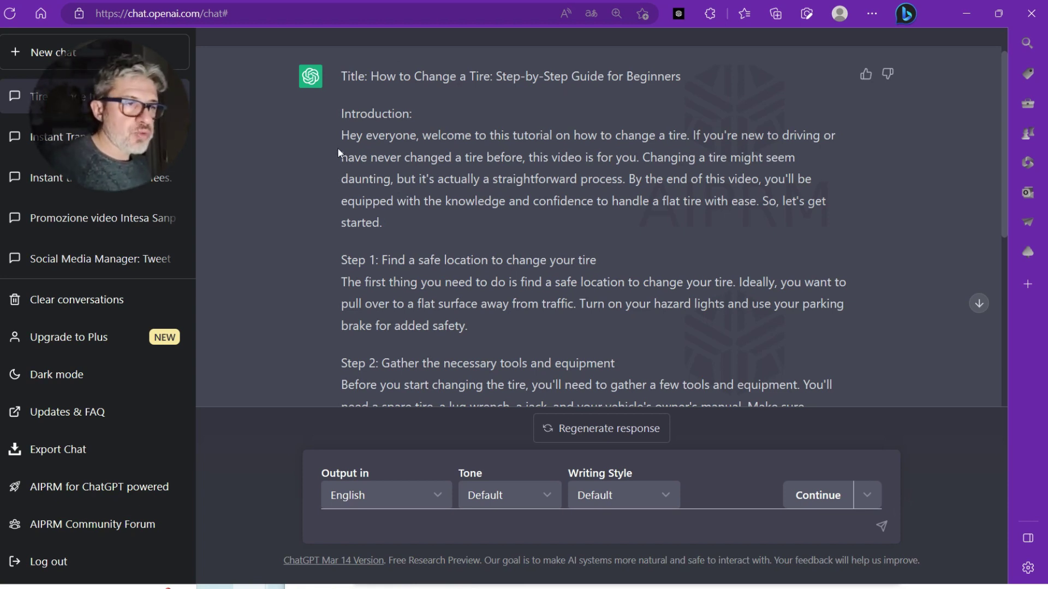
Look through the tire script and copy its text from the introduction's opening line through Step 3.
scroll(344, 146, down, 1)
scroll(343, 146, down, 3)
scroll(426, 181, down, 2)
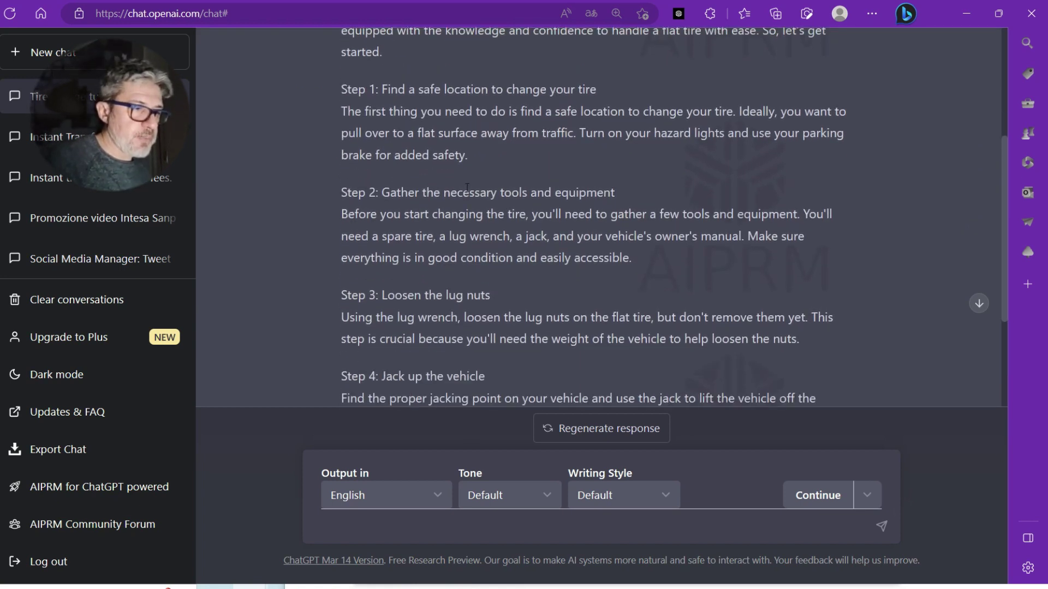
scroll(401, 214, up, 3)
drag(737, 313, 366, 76)
scroll(382, 177, up, 1)
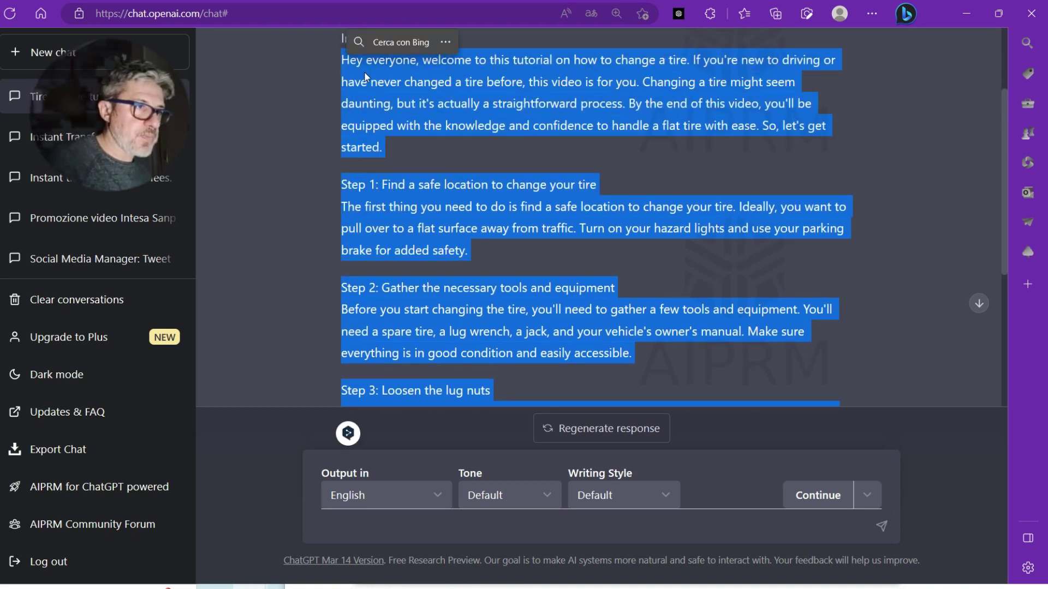
right_click(382, 75)
click(420, 87)
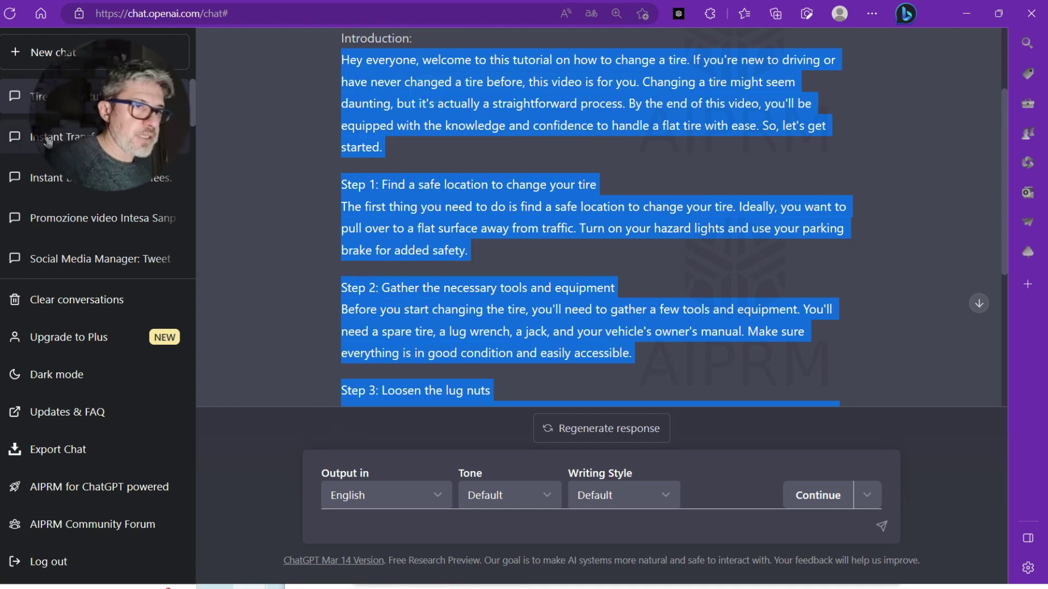
Switch to DeepL, replace the source text with the copied script and review its Italian translation.
mouse_move(2, 143)
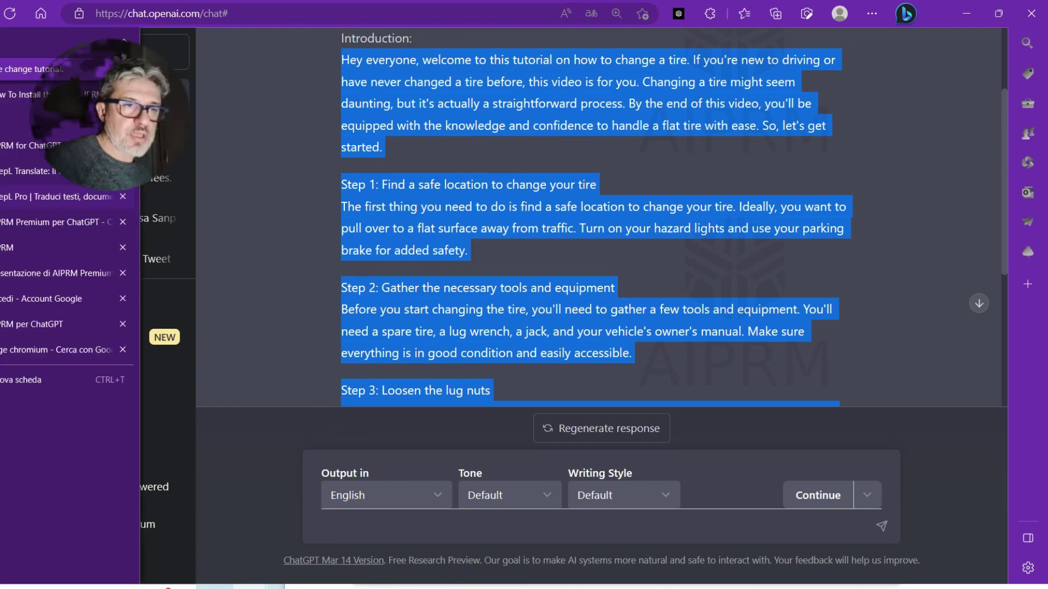
click(26, 198)
click(27, 173)
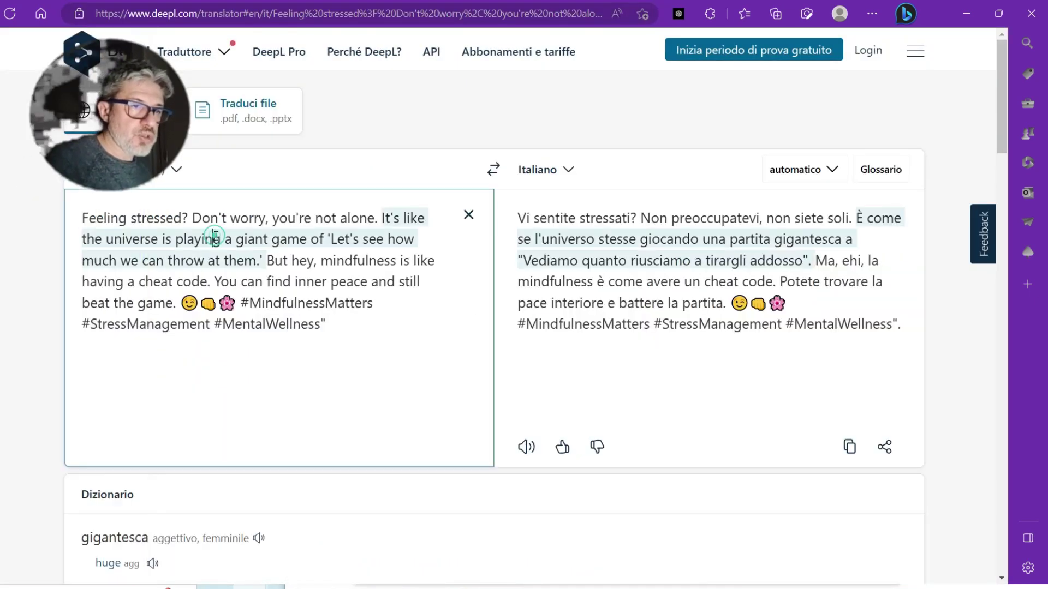
key(ctrl+a)
key(ctrl+v)
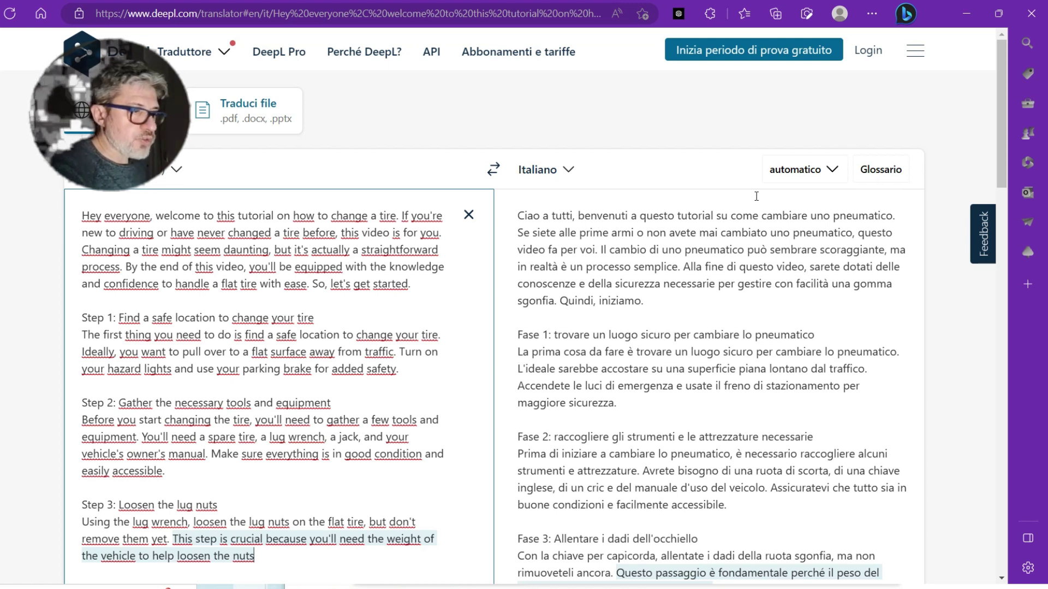
scroll(766, 417, down, 3)
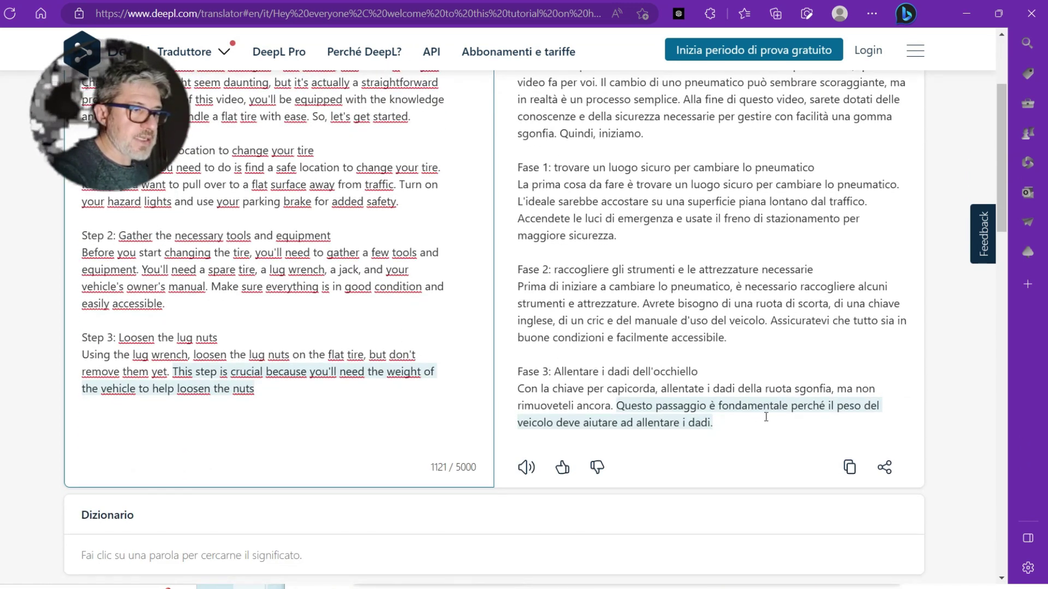
scroll(327, 258, up, 3)
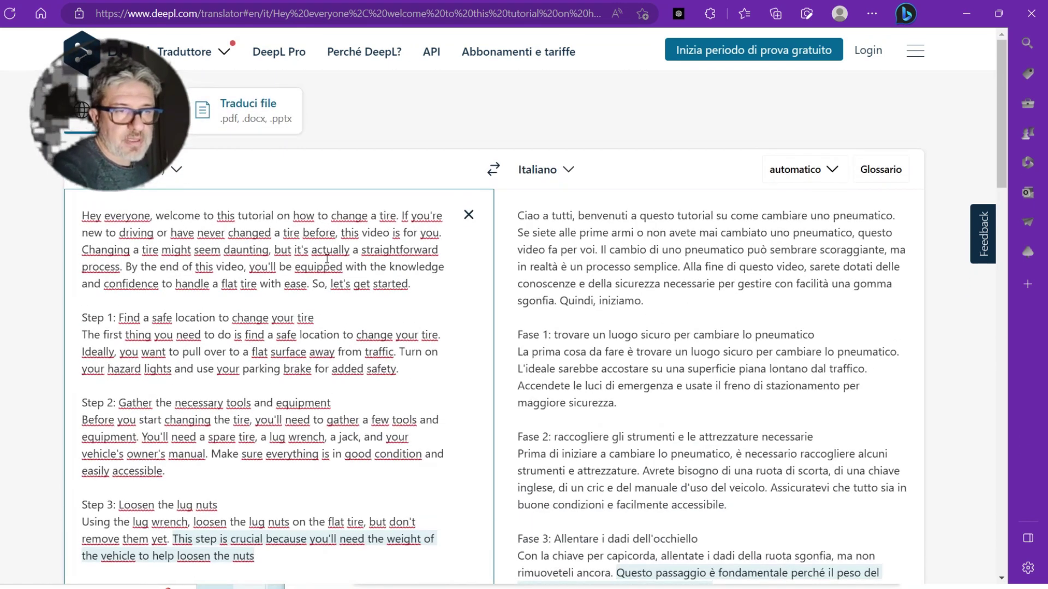
Return to ChatGPT and continue the script with a Sarcastic tone and Creative writing style, stopping the generation at Step 10.
mouse_move(5, 109)
click(60, 70)
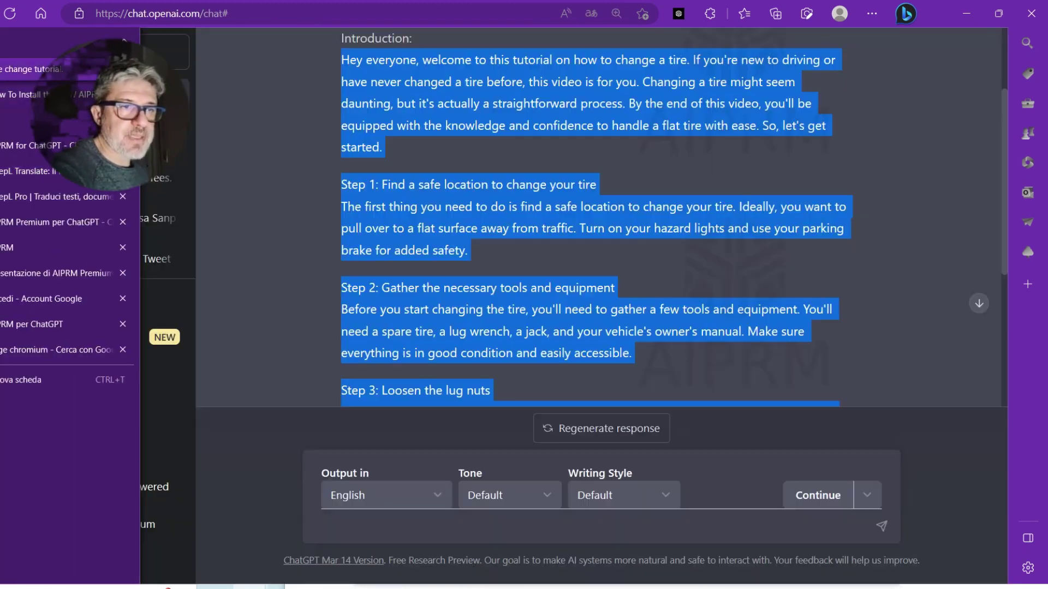
click(525, 494)
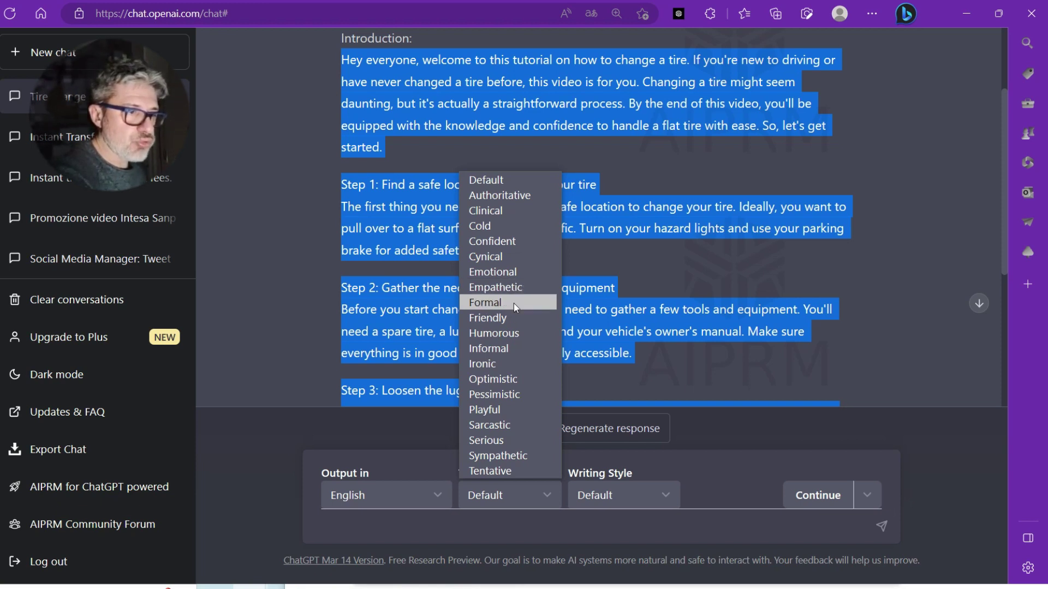
click(515, 424)
click(633, 496)
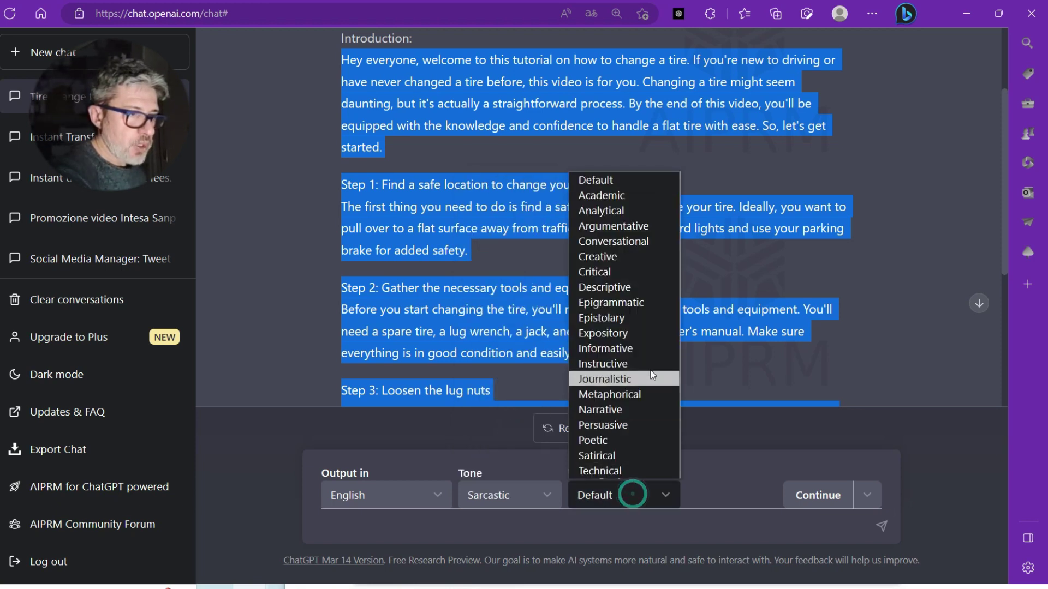
click(648, 262)
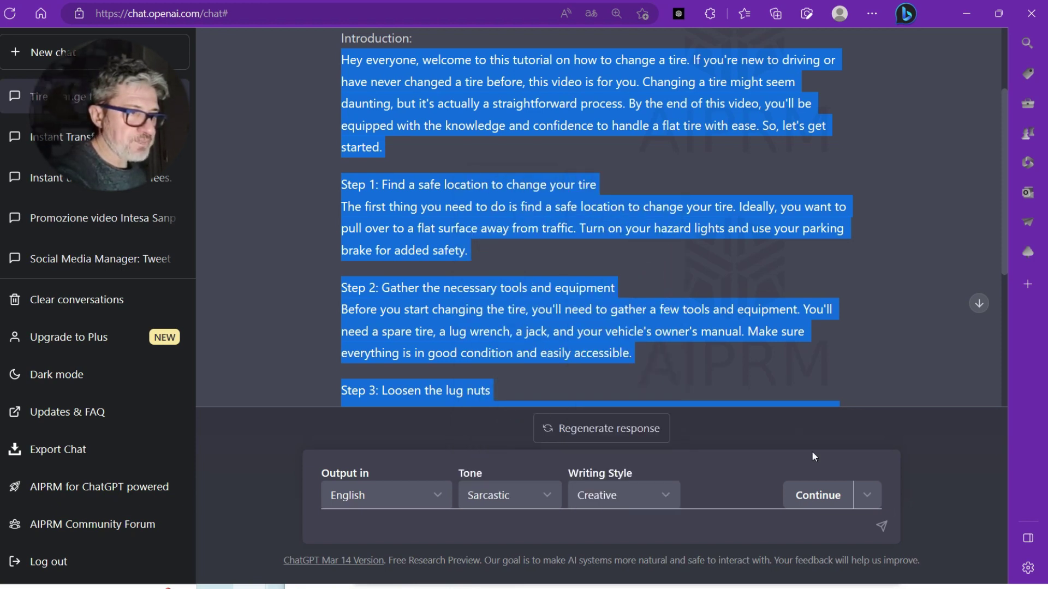
click(844, 497)
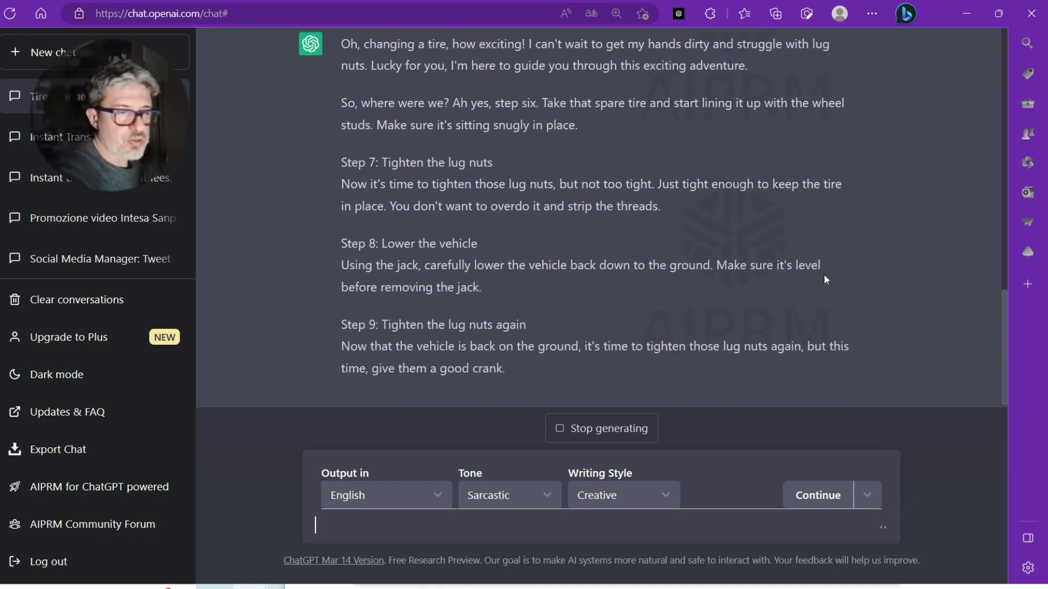
click(636, 427)
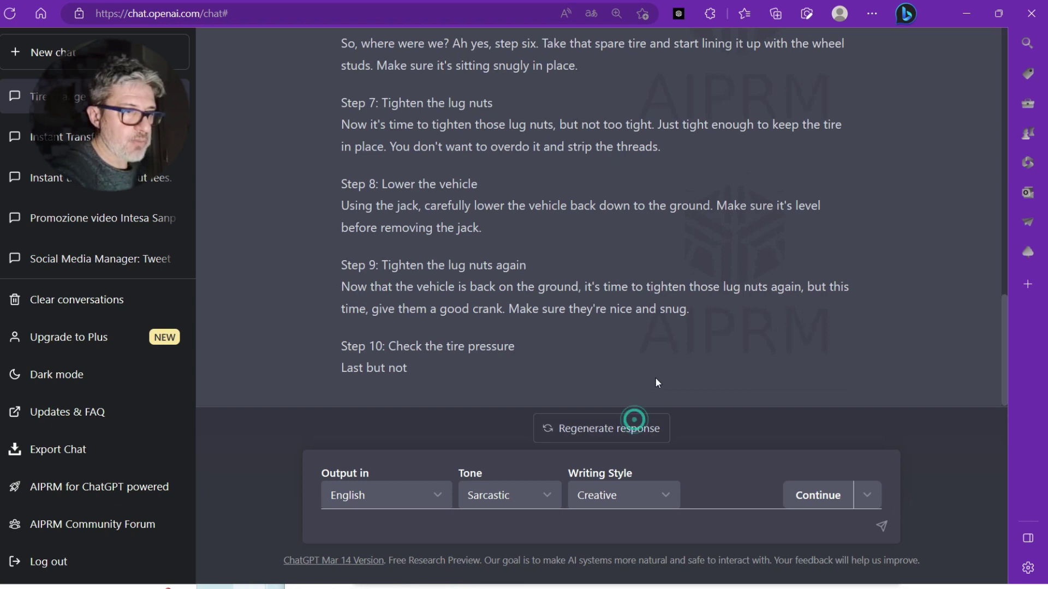
Copy the continued script from its sarcastic opening through Step 8.
scroll(619, 305, up, 5)
drag(342, 268, 631, 362)
scroll(504, 336, down, 2)
scroll(627, 346, down, 1)
scroll(669, 349, down, 1)
key(ctrl+c)
Switch to DeepL and translate the copied sarcastic continuation into Italian in place of the earlier text.
click(60, 163)
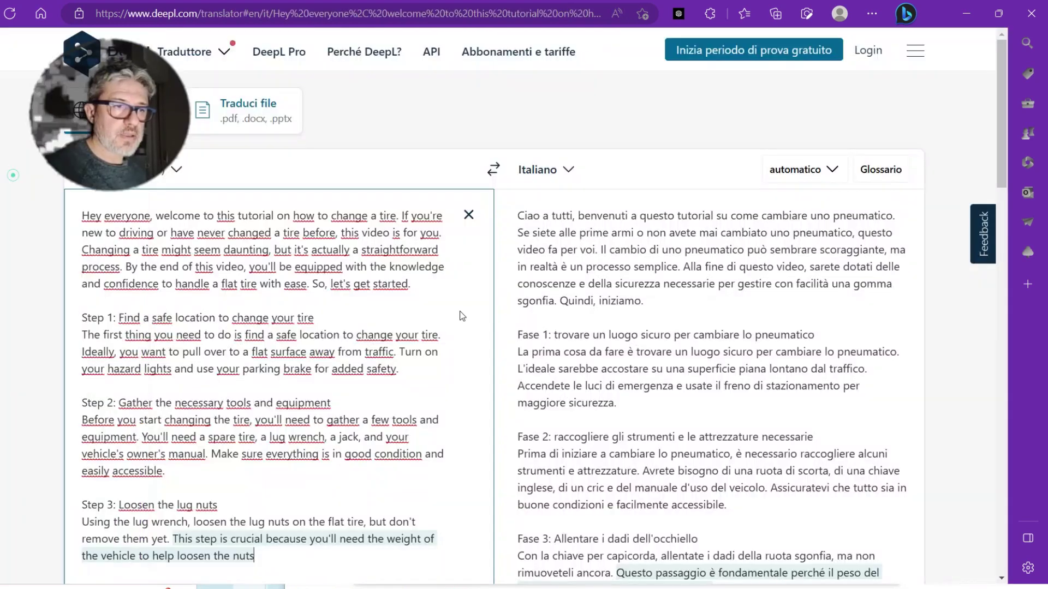
key(ctrl+a)
key(ctrl+v)
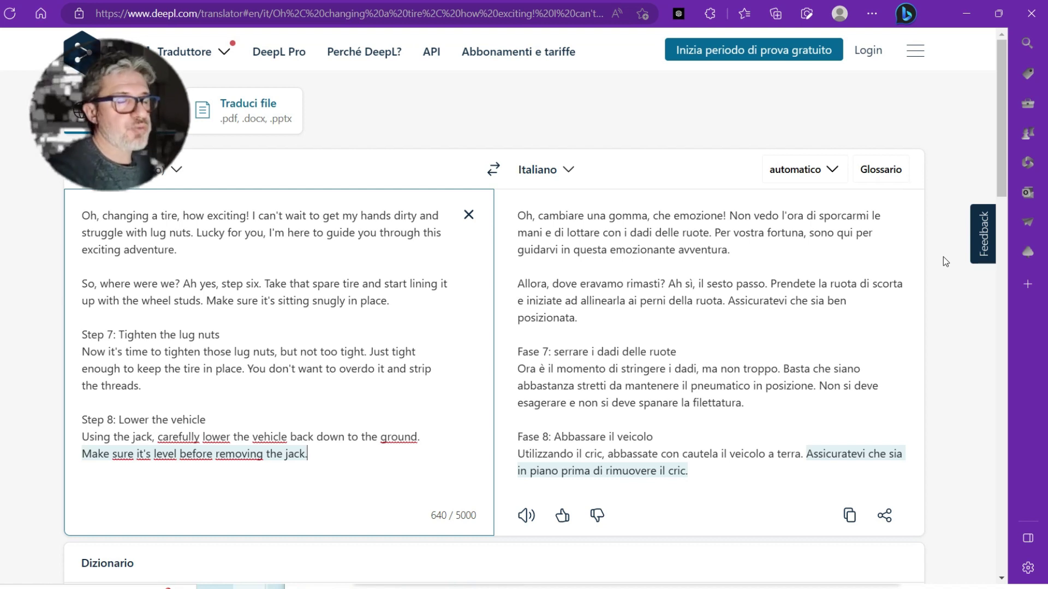
Return to ChatGPT and continue the script with a Formal tone and Expository writing style, stopping the generation at the conclusion.
click(32, 126)
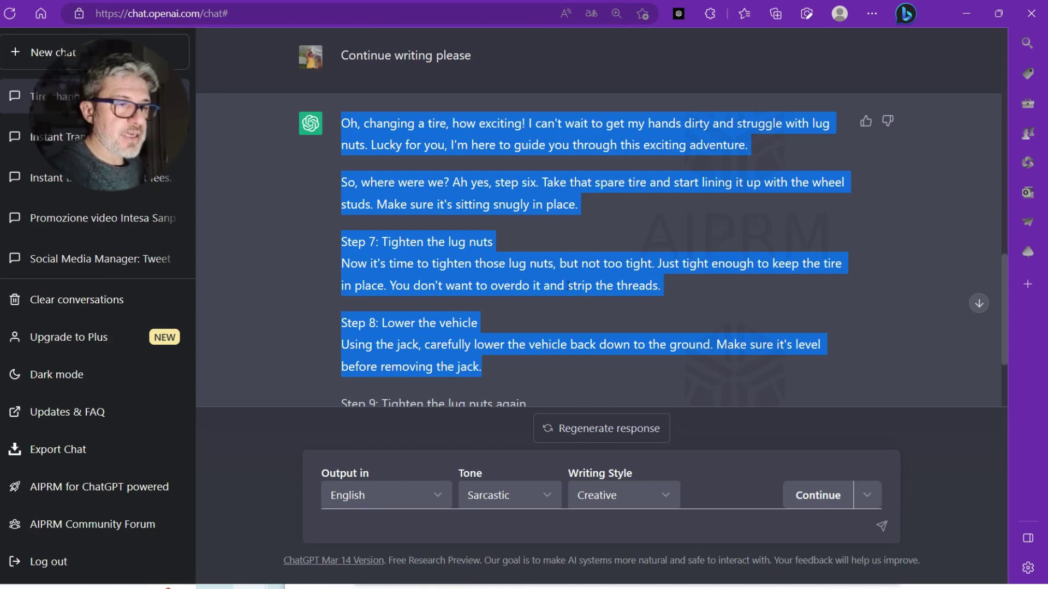
click(548, 486)
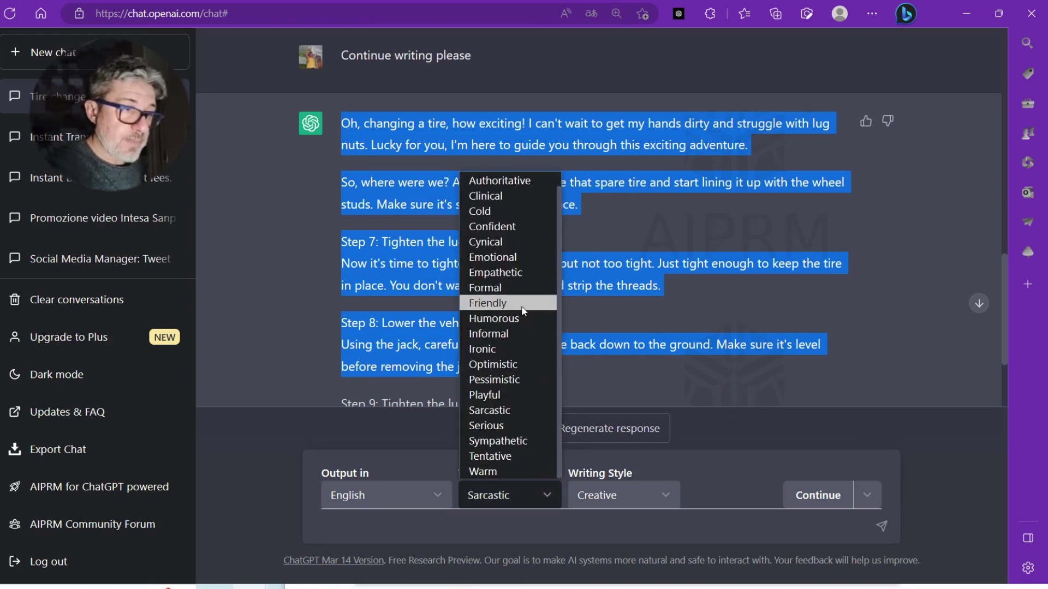
click(516, 288)
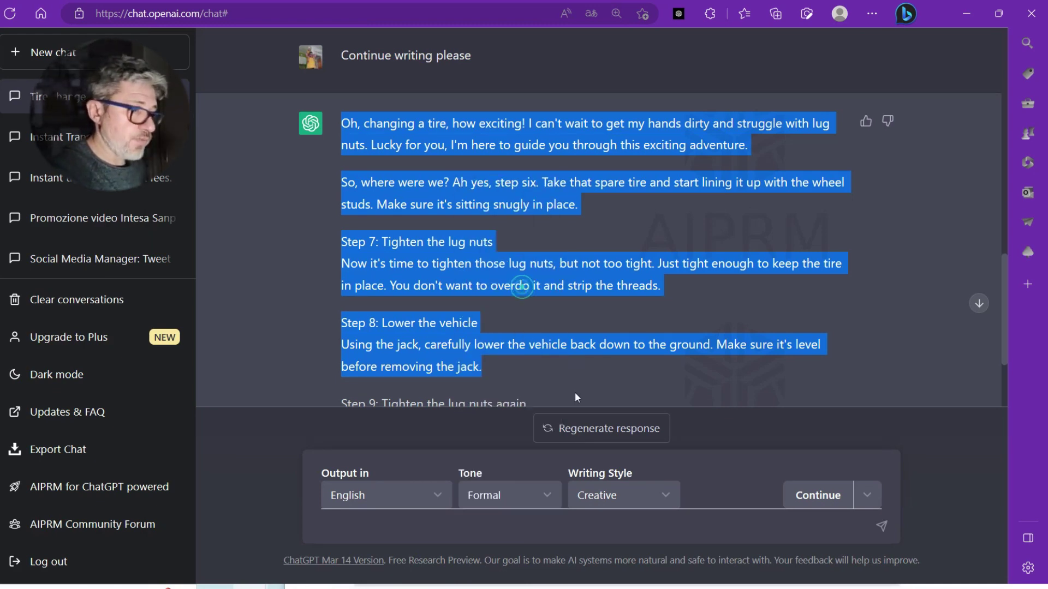
click(617, 494)
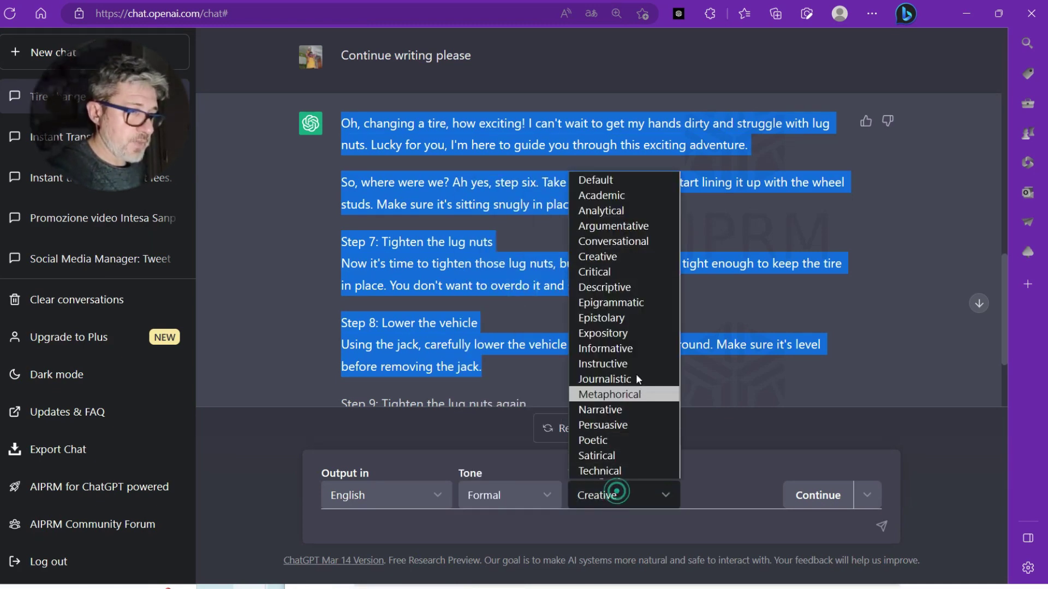
click(634, 333)
click(834, 495)
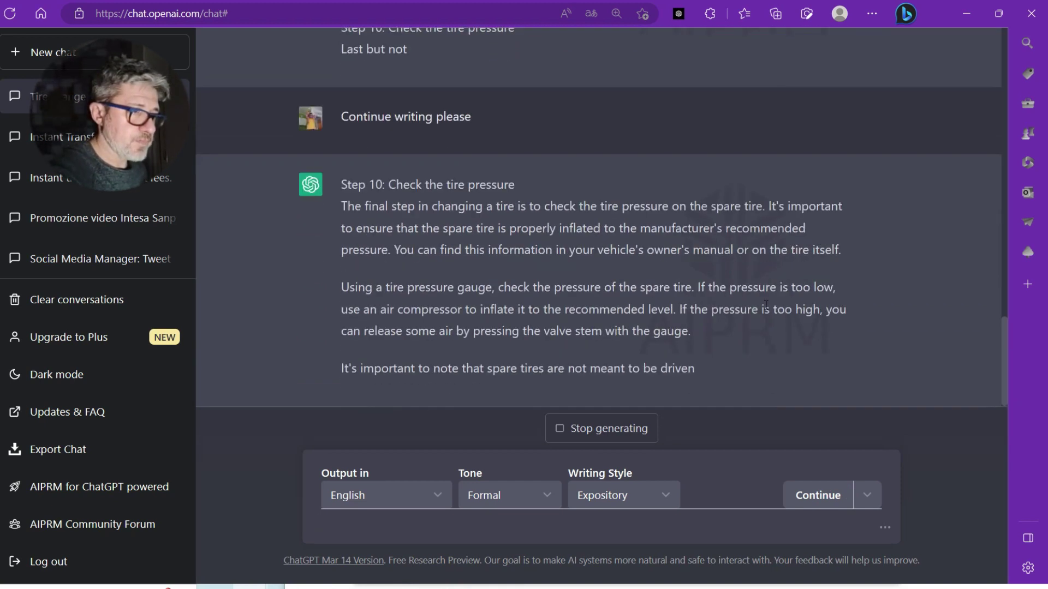
click(628, 429)
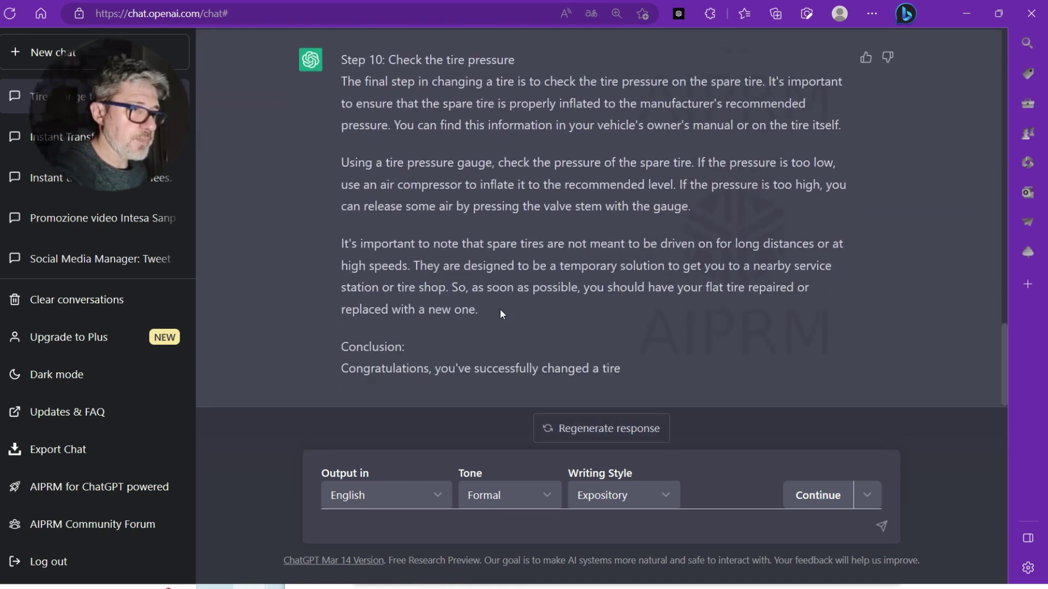
Copy the formal Step 10 section and translate it into Italian in DeepL in place of the previous text.
drag(500, 309, 342, 80)
right_click(388, 84)
click(396, 91)
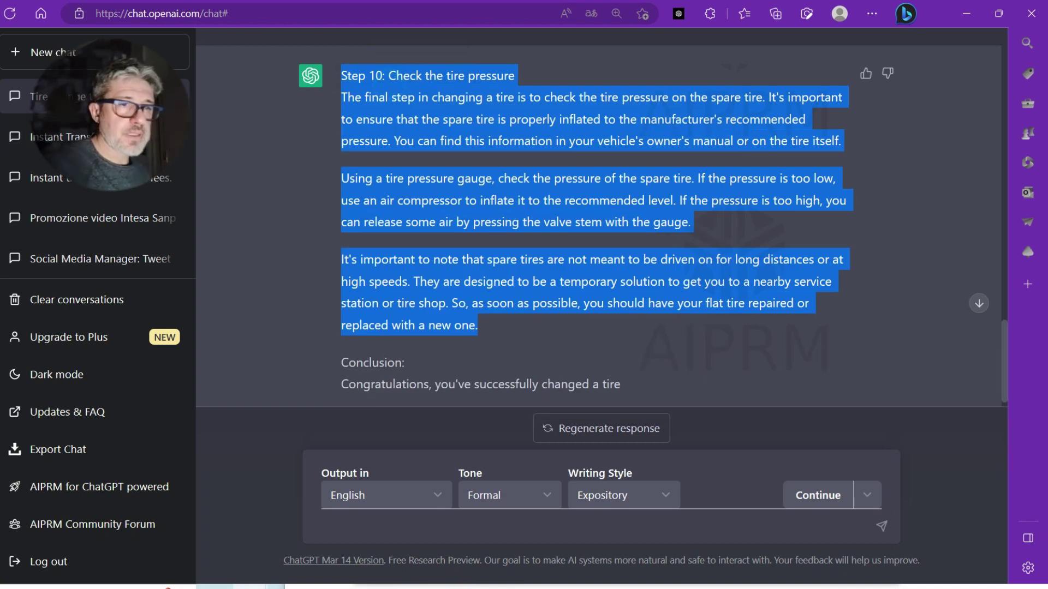
click(11, 176)
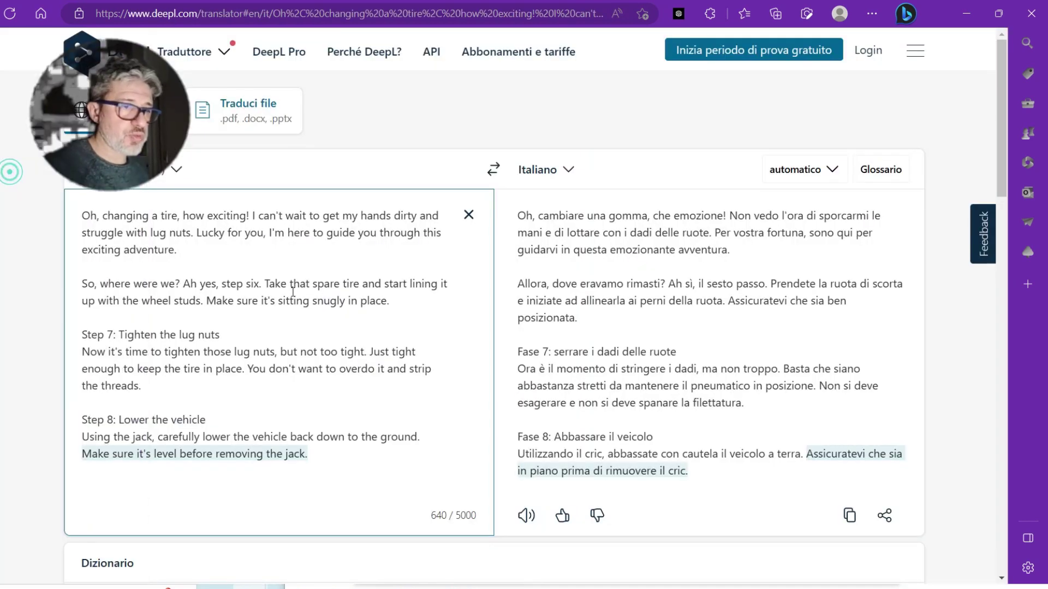
click(292, 293)
key(ctrl+a)
key(ctrl+v)
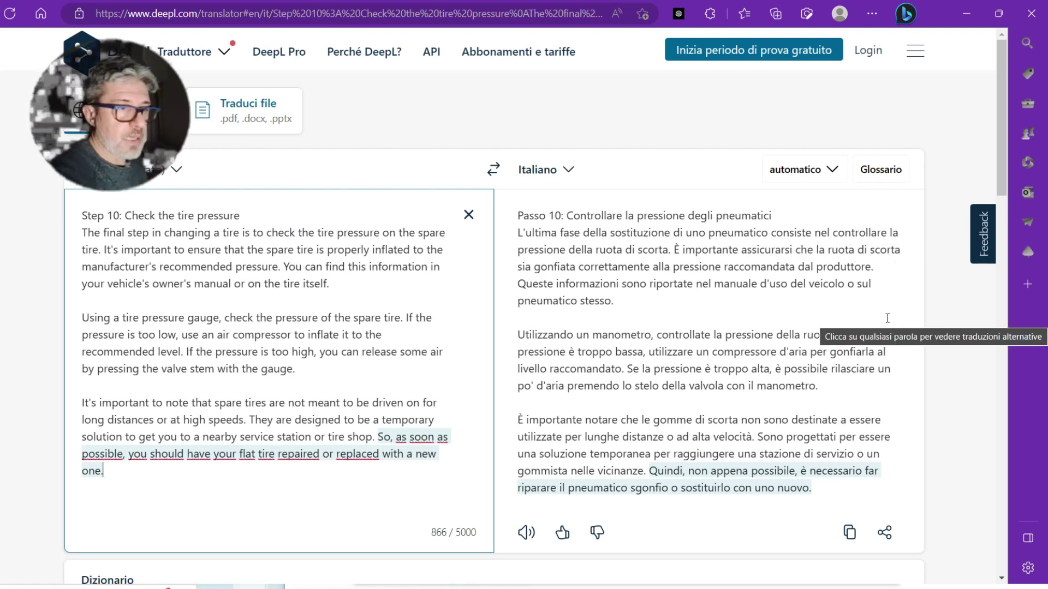
Return to ChatGPT and look back over the tire script from its introduction to its last continuation.
click(11, 66)
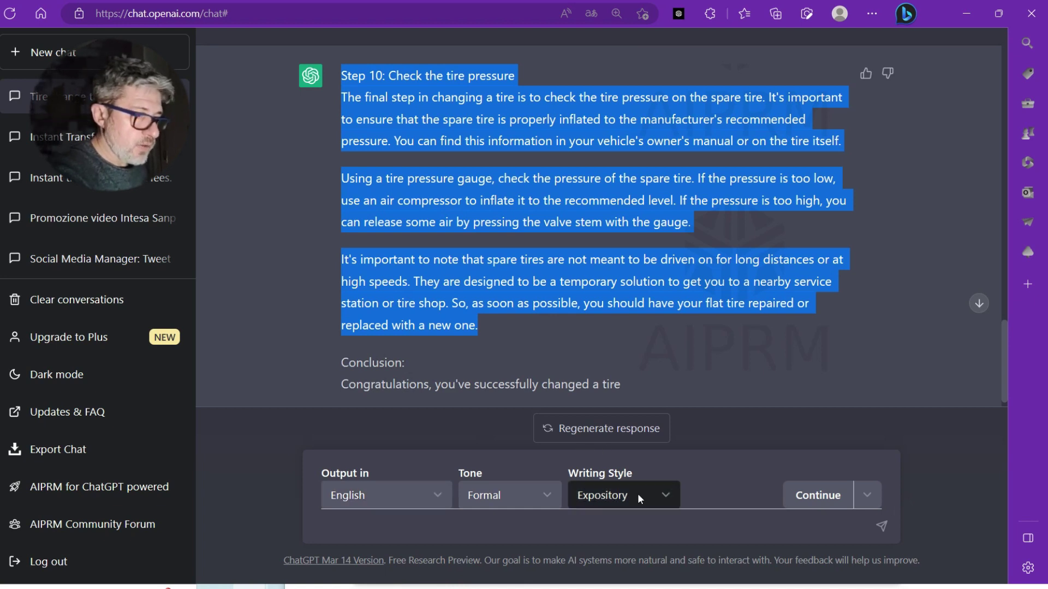
click(868, 495)
click(818, 495)
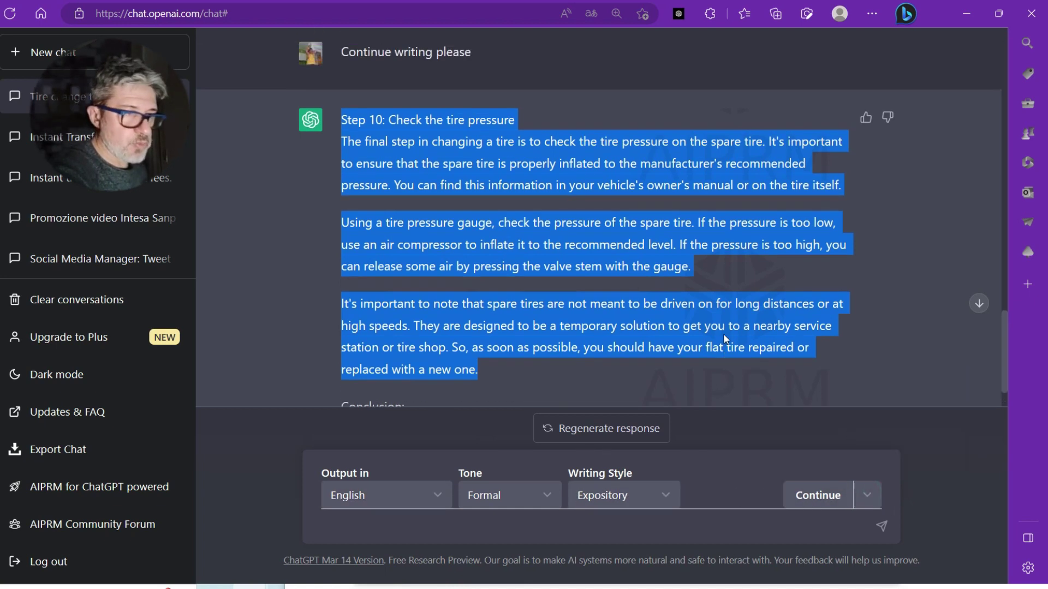
click(724, 338)
scroll(725, 339, up, 20)
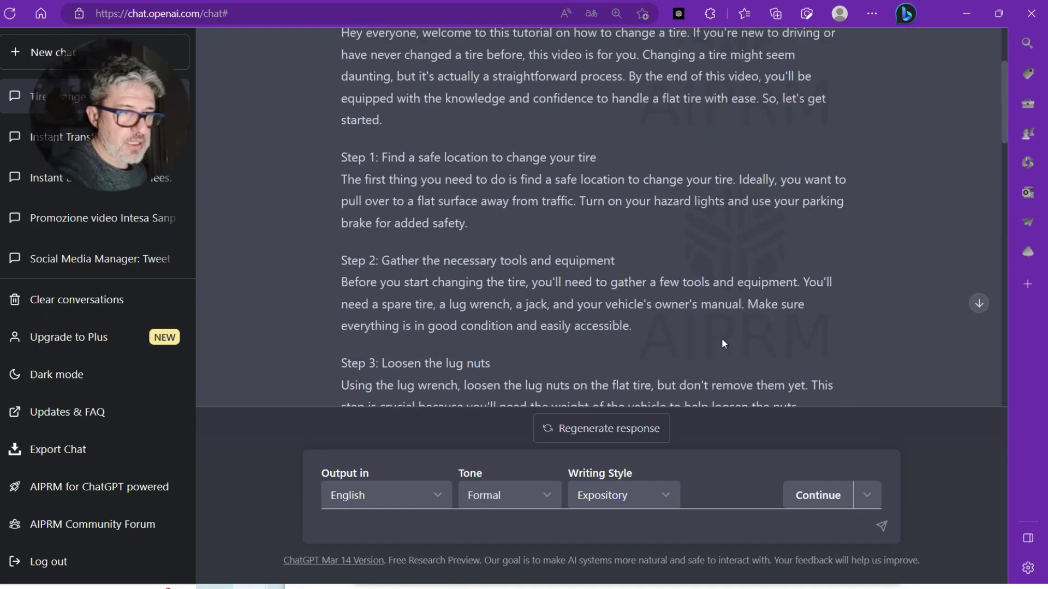
scroll(715, 360, down, 20)
click(867, 495)
click(880, 470)
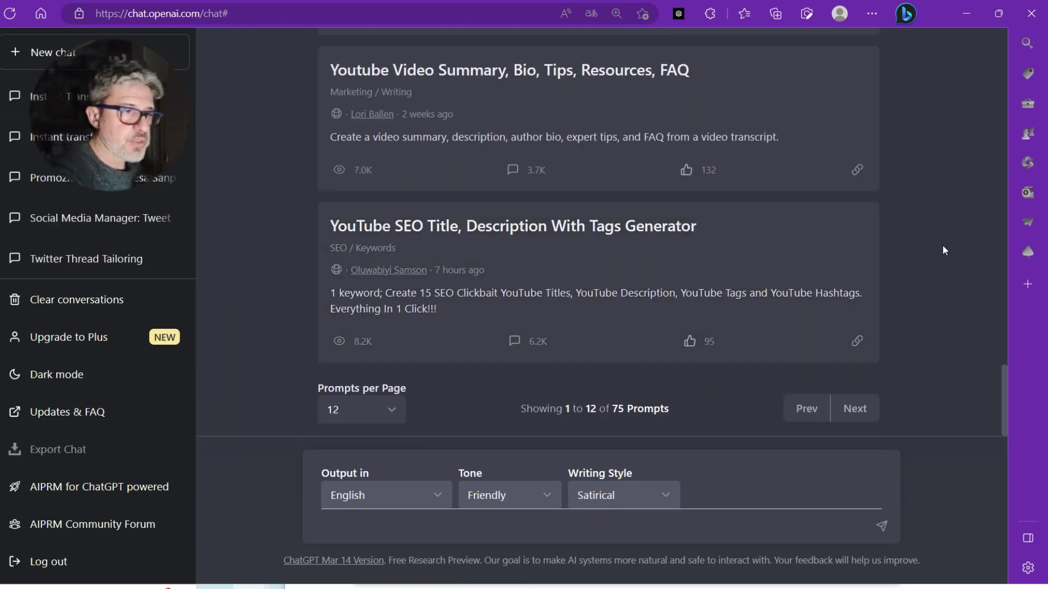
Choose the YouTube Script Creator prompt and generate a Friendly, Satirical script for "How to make a great video for youtube", stopping it after Step 3.
scroll(943, 240, up, 15)
scroll(947, 245, up, 10)
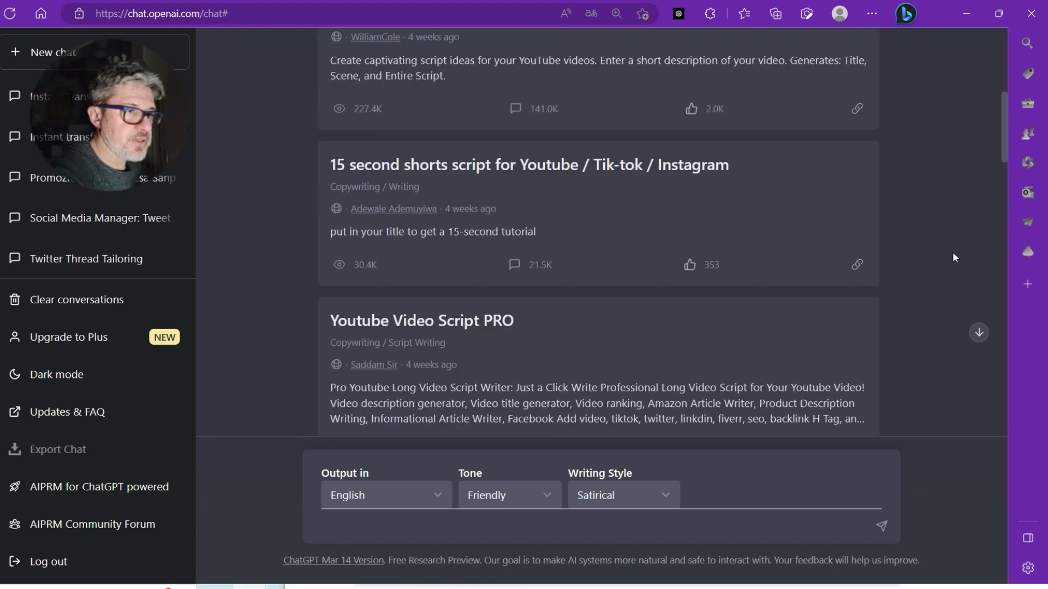
click(648, 279)
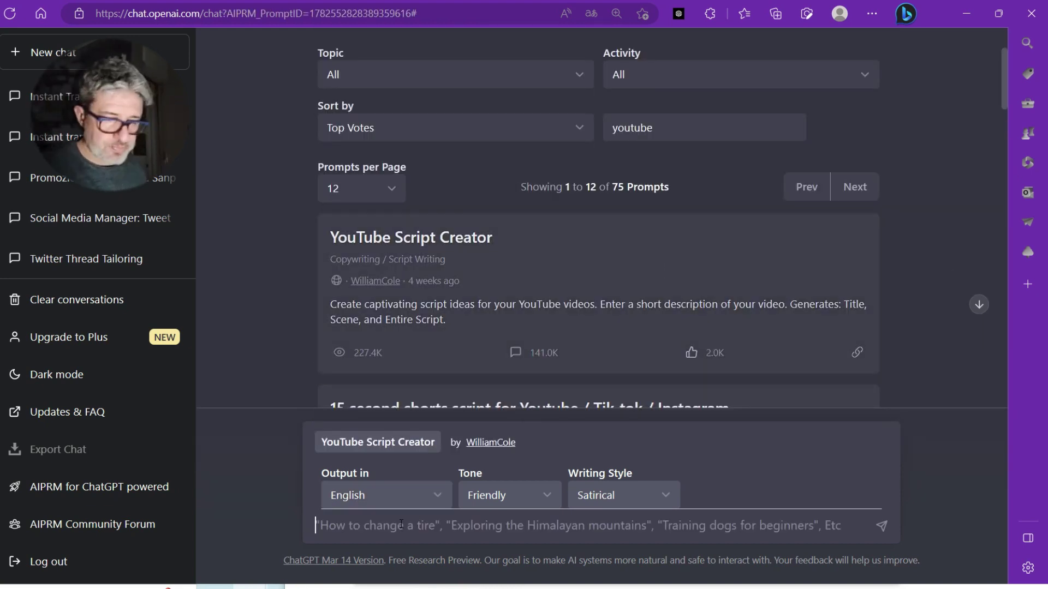
text(How to make a great video for youtube)
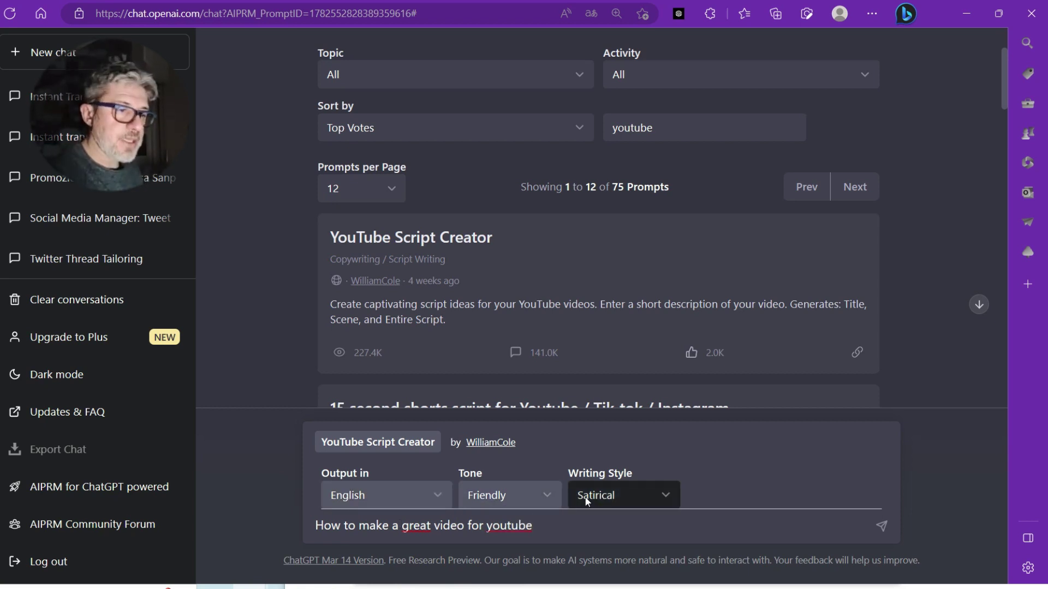
click(888, 528)
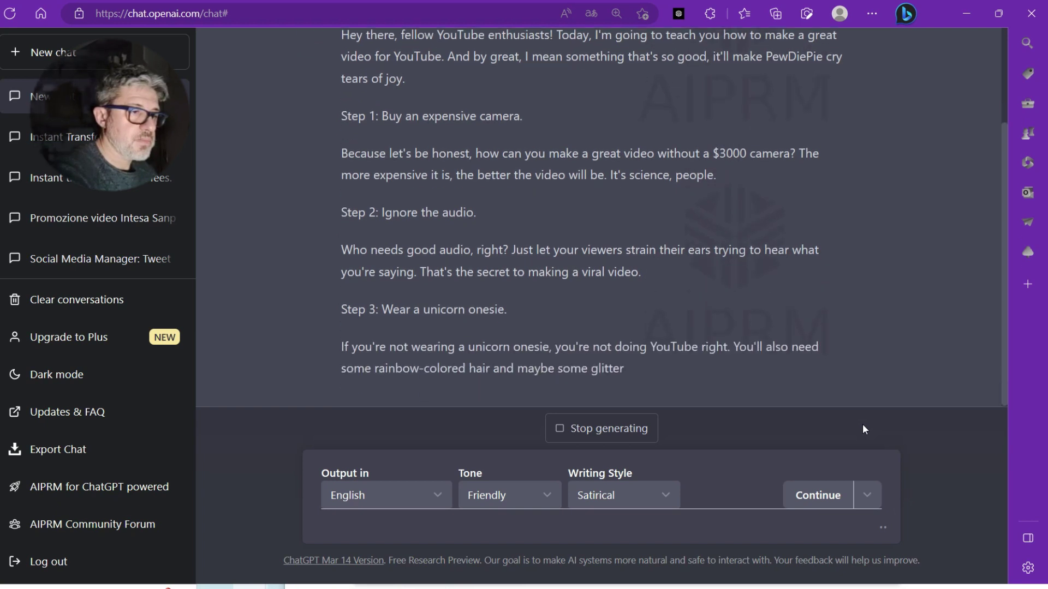
click(622, 432)
Copy the satirical script from the scene description through Step 3 and review its Italian translation in DeepL.
drag(423, 297, 382, 201)
scroll(391, 271, up, 2)
scroll(341, 224, up, 1)
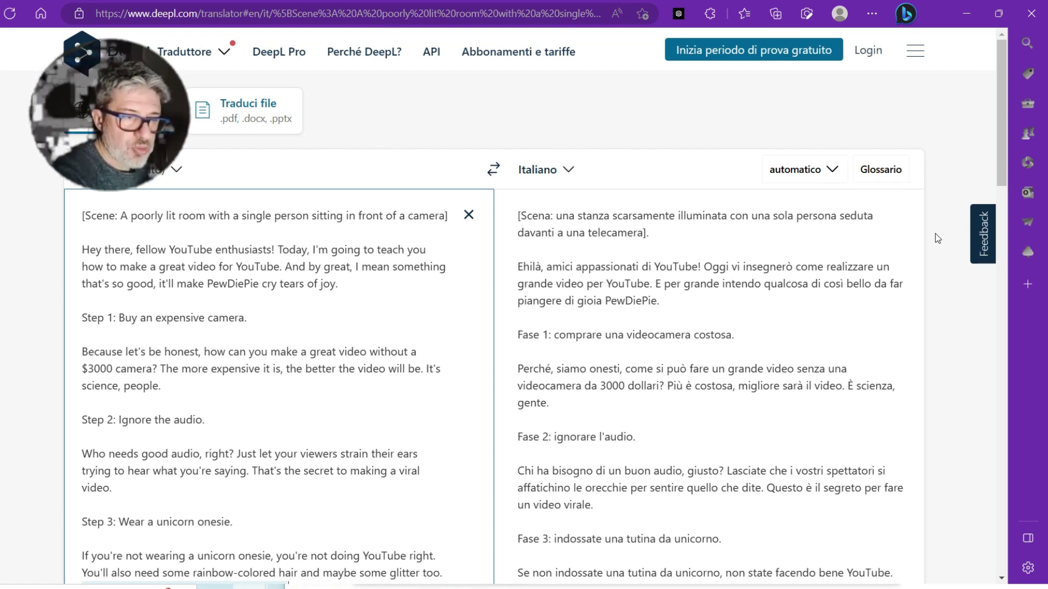
scroll(937, 238, down, 6)
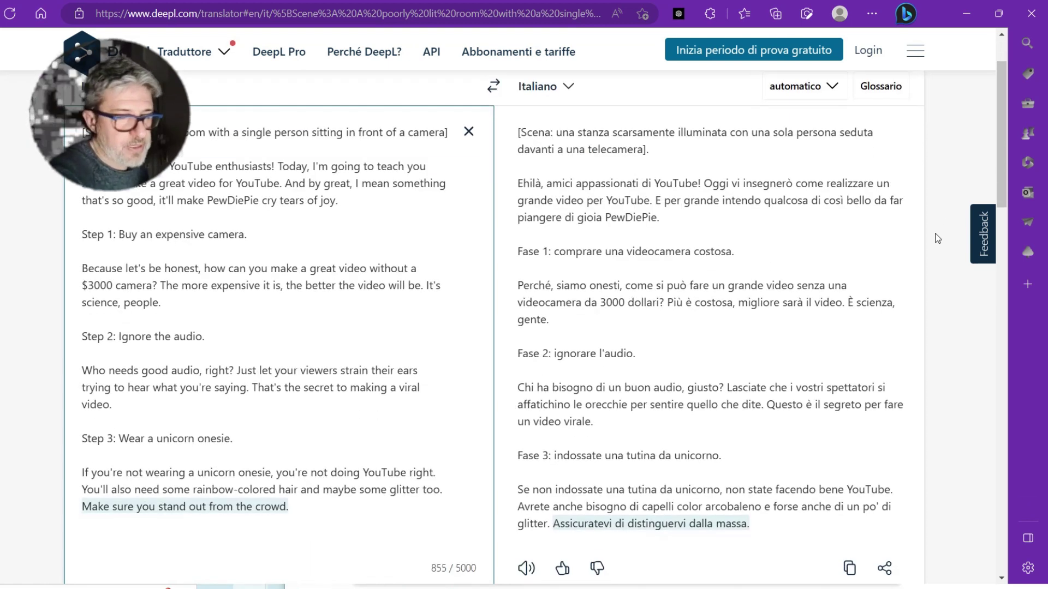
Return to ChatGPT, continue the YouTube script with an Optimistic tone and Creative writing style, and stop generating once Step 3 begins.
scroll(937, 238, up, 6)
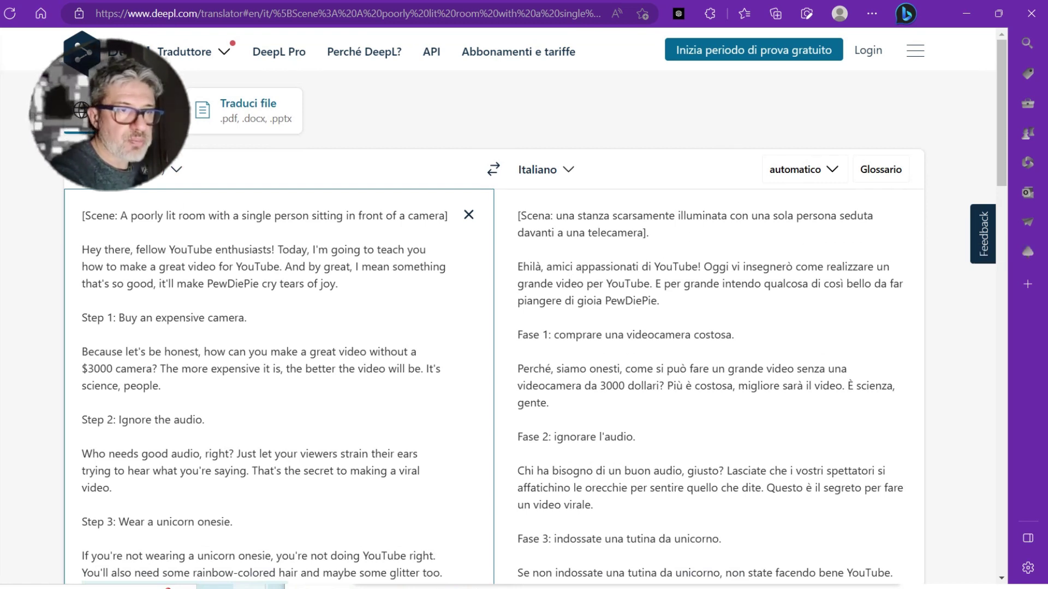
click(11, 67)
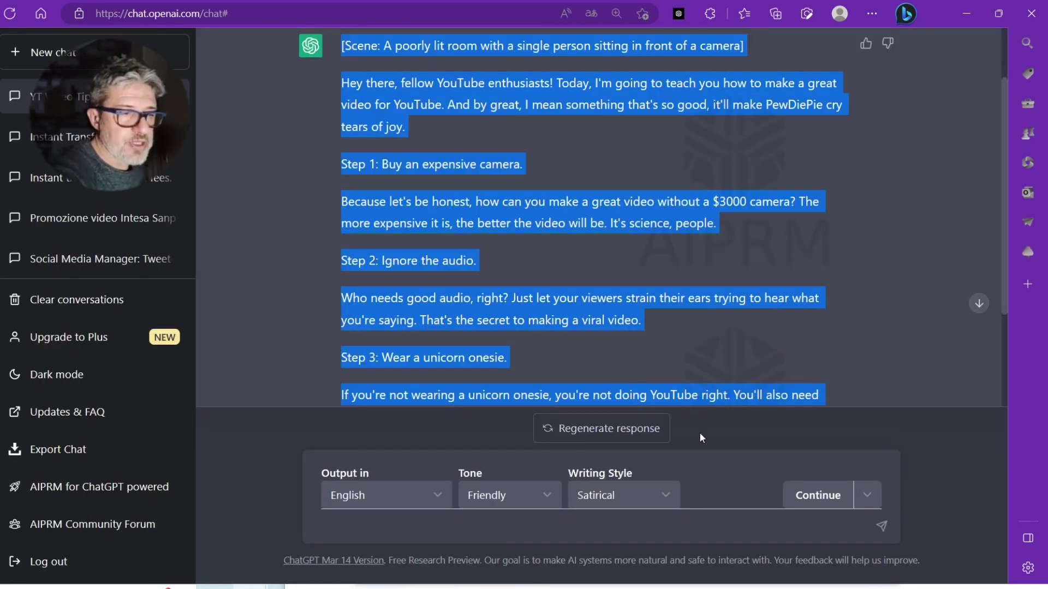
click(537, 494)
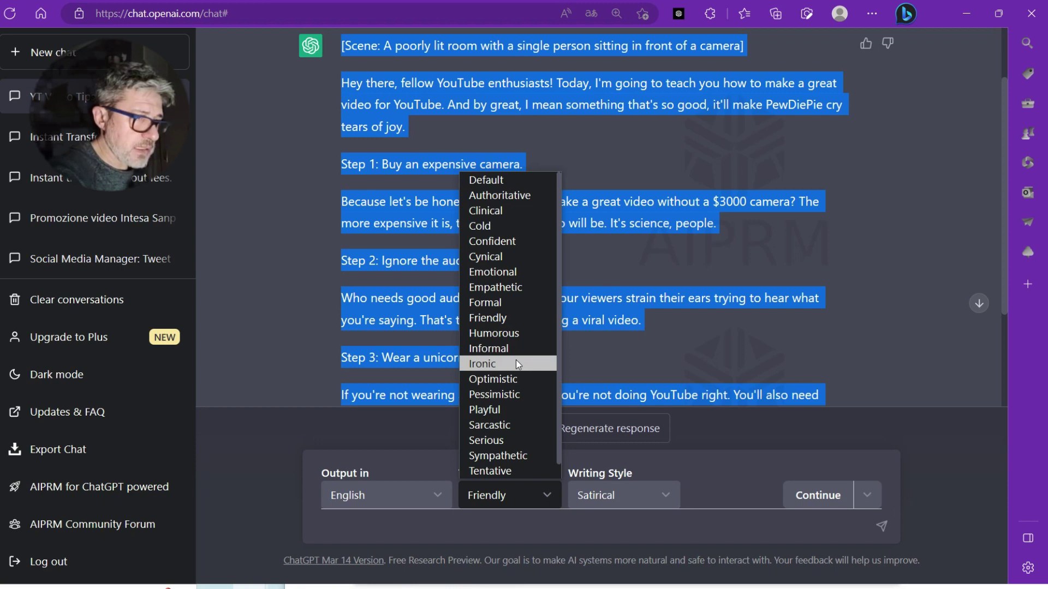
click(510, 379)
click(619, 495)
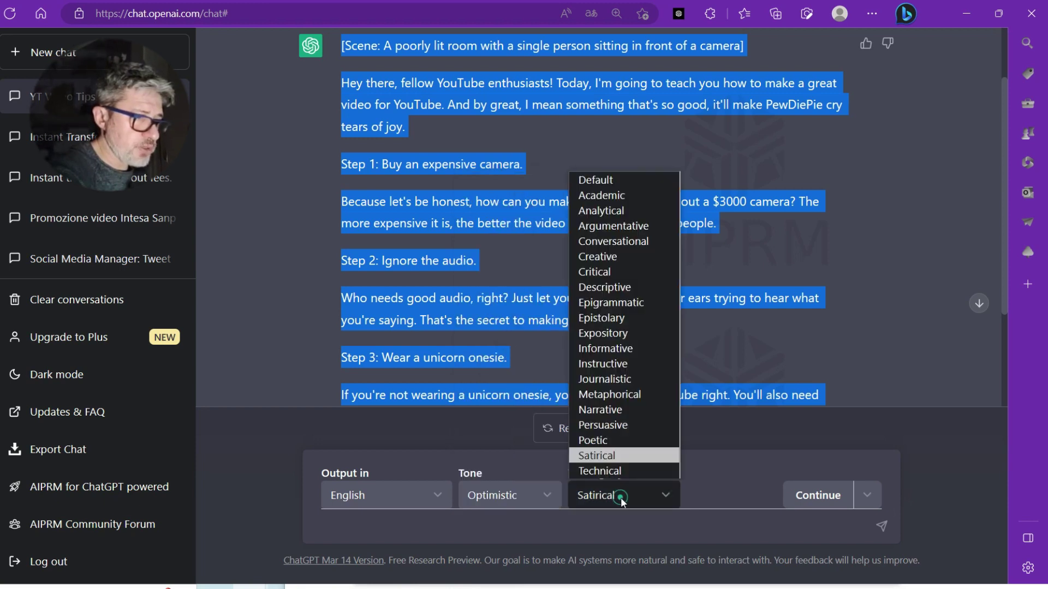
click(635, 256)
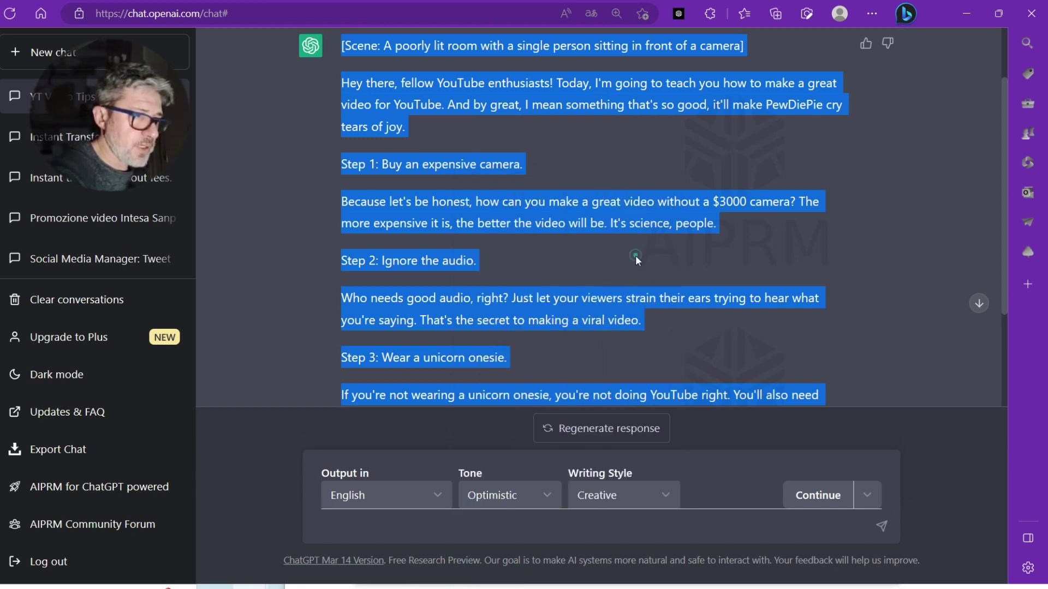
click(843, 499)
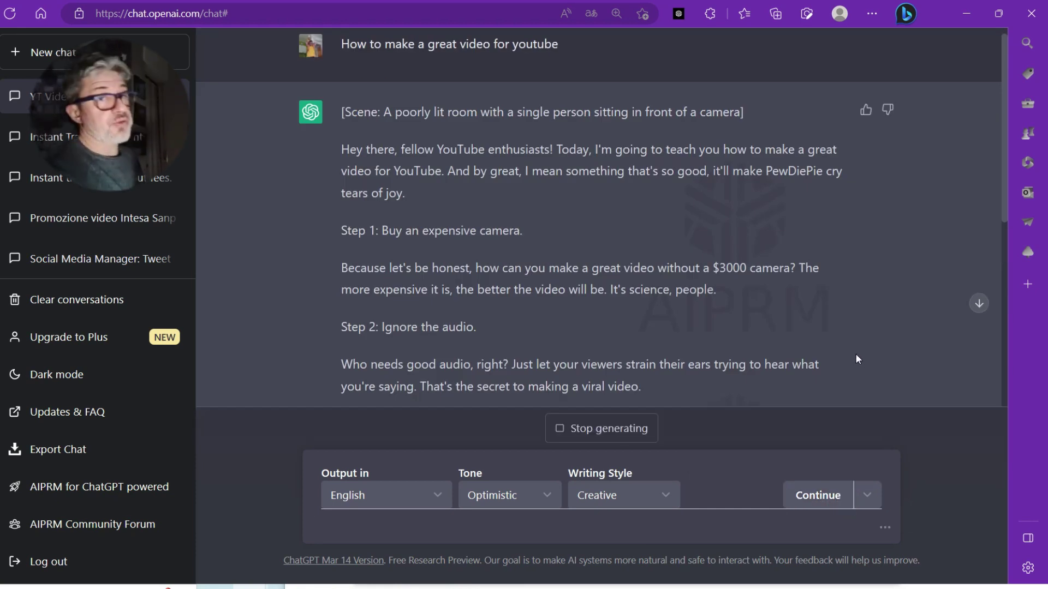
scroll(856, 344, down, 8)
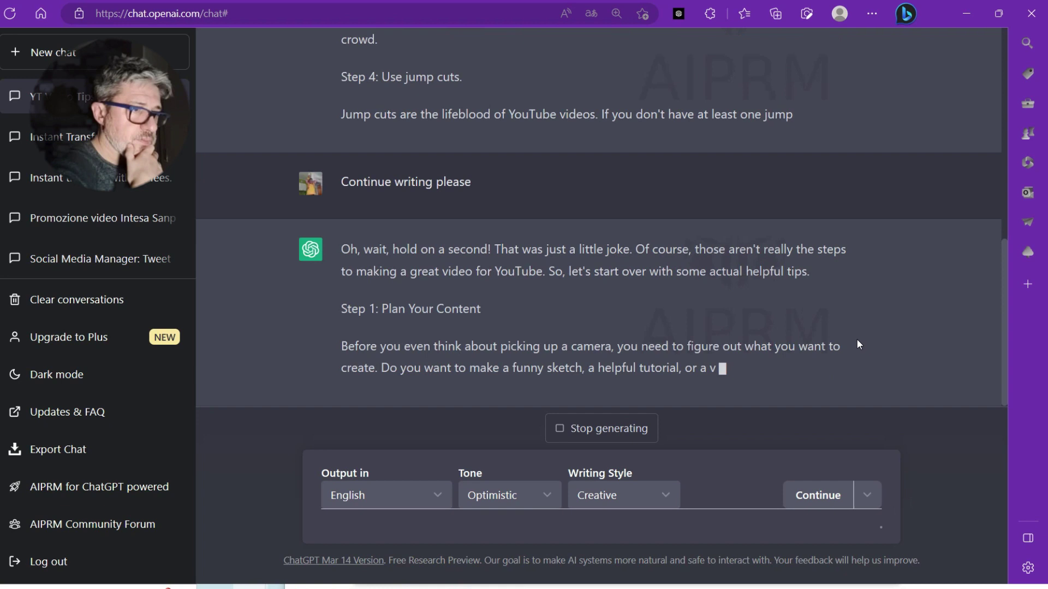
click(593, 429)
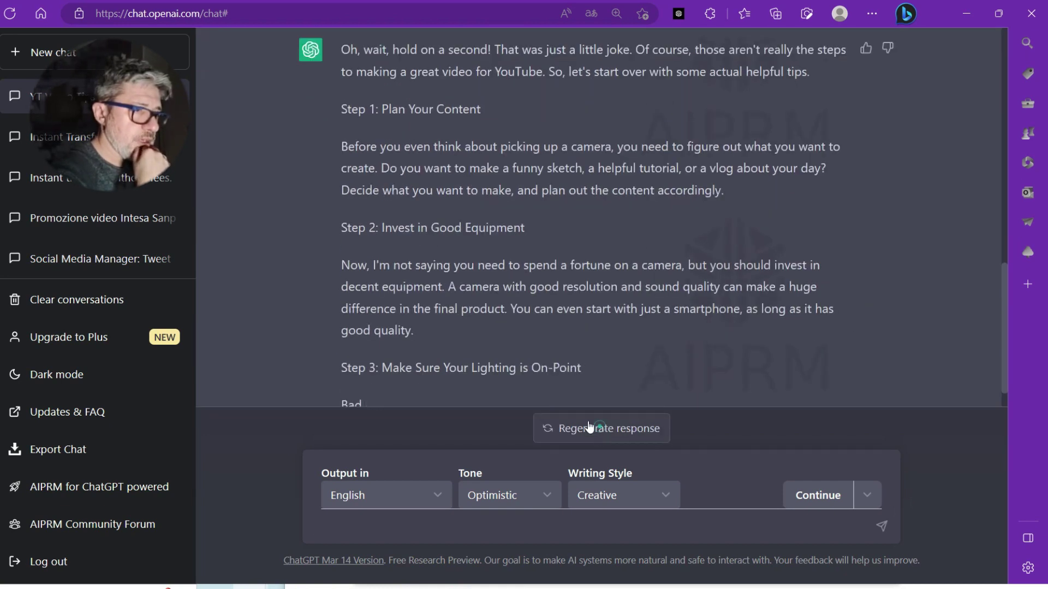
Copy the optimistic continuation from its opening through Step 2 and translate it into Italian in DeepL in place of the previous text.
drag(431, 290, 341, 61)
key(ctrl+c)
key(alt+Tab)
key(ctrl+a)
key(ctrl+v)
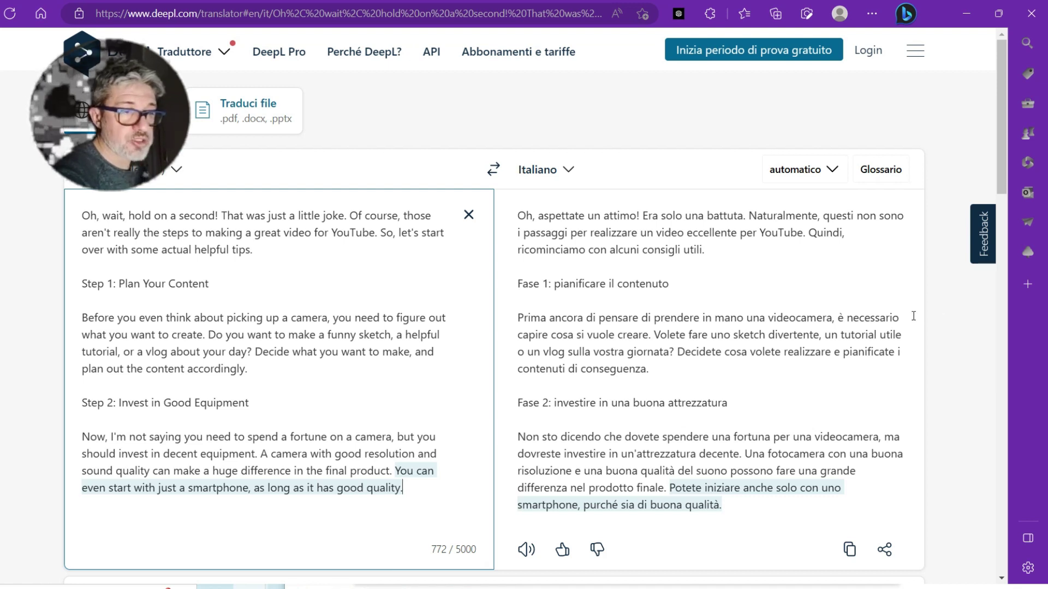
scroll(432, 263, down, 2)
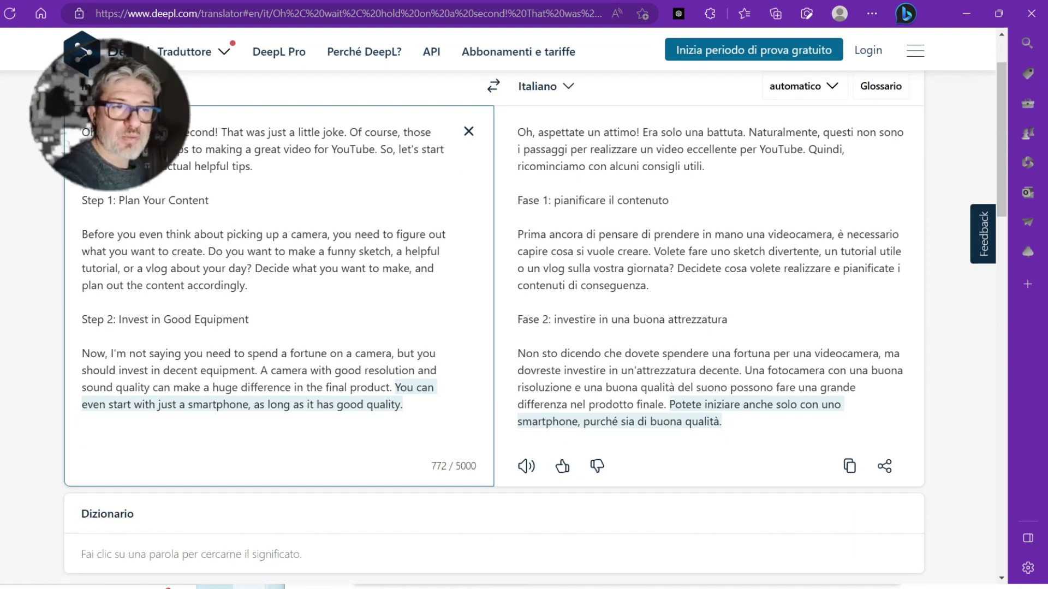
Return to ChatGPT, look back over the script from its beginning, and delete the "YT Video Tips." conversation.
key(ctrl+Tab)
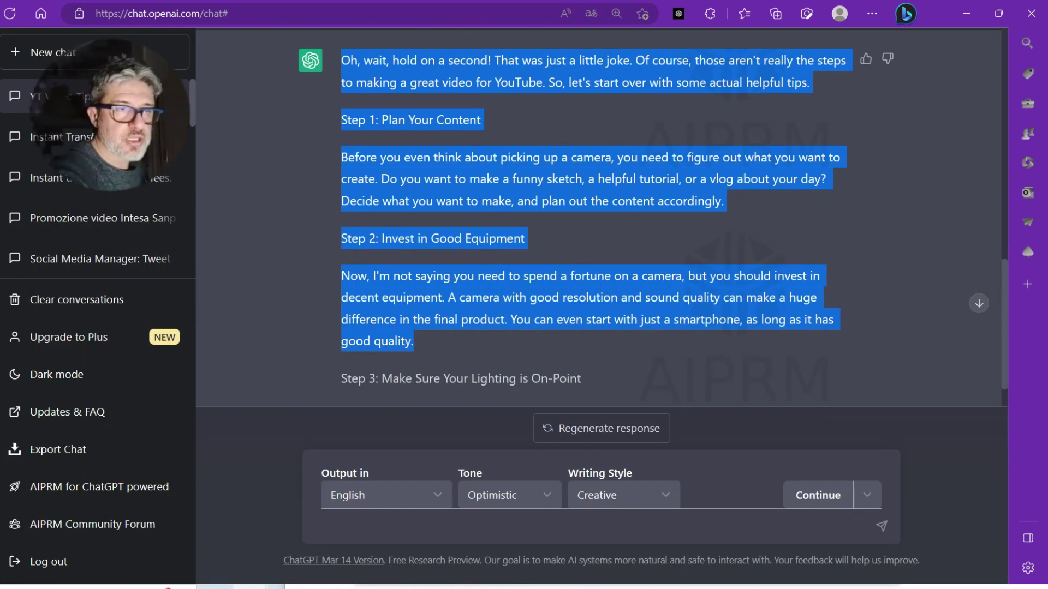
click(786, 282)
scroll(786, 281, up, 6)
scroll(786, 281, up, 5)
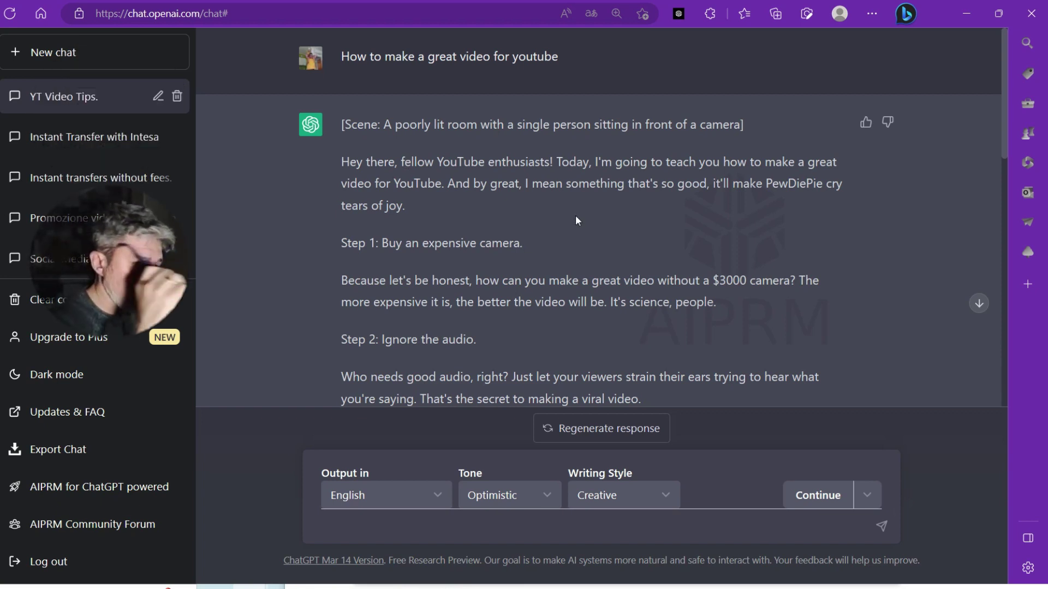
click(179, 98)
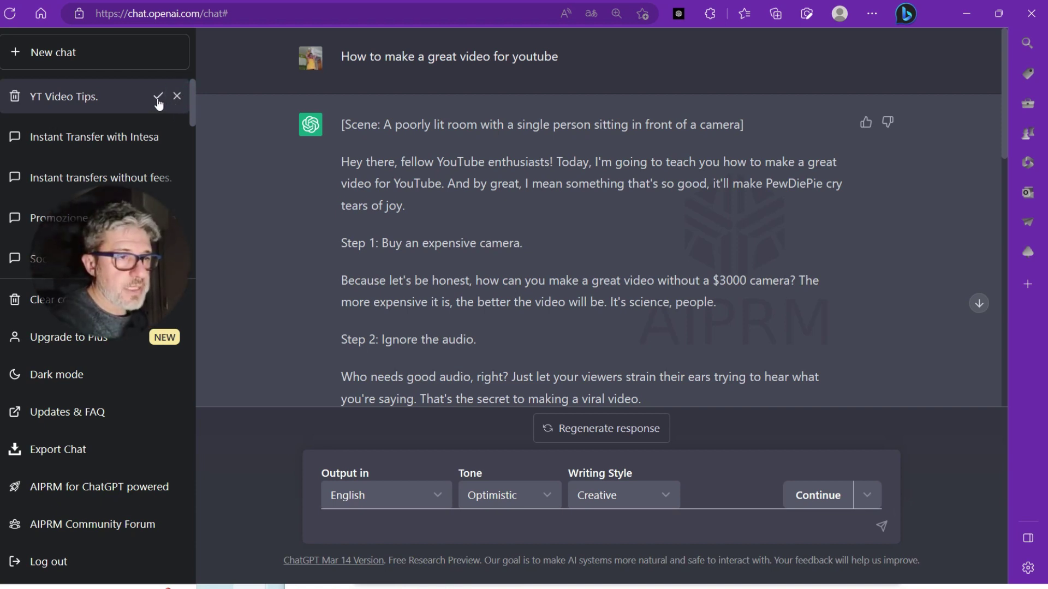
click(158, 96)
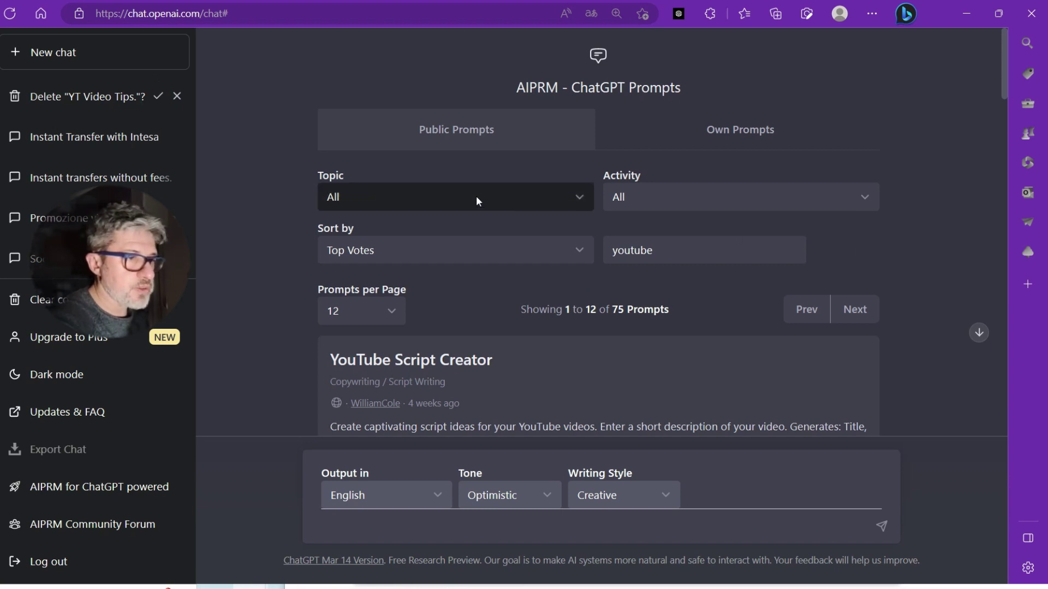
Clear the "youtube" search and filter the AIPRM public prompts by the Copywriting topic.
double_click(693, 242)
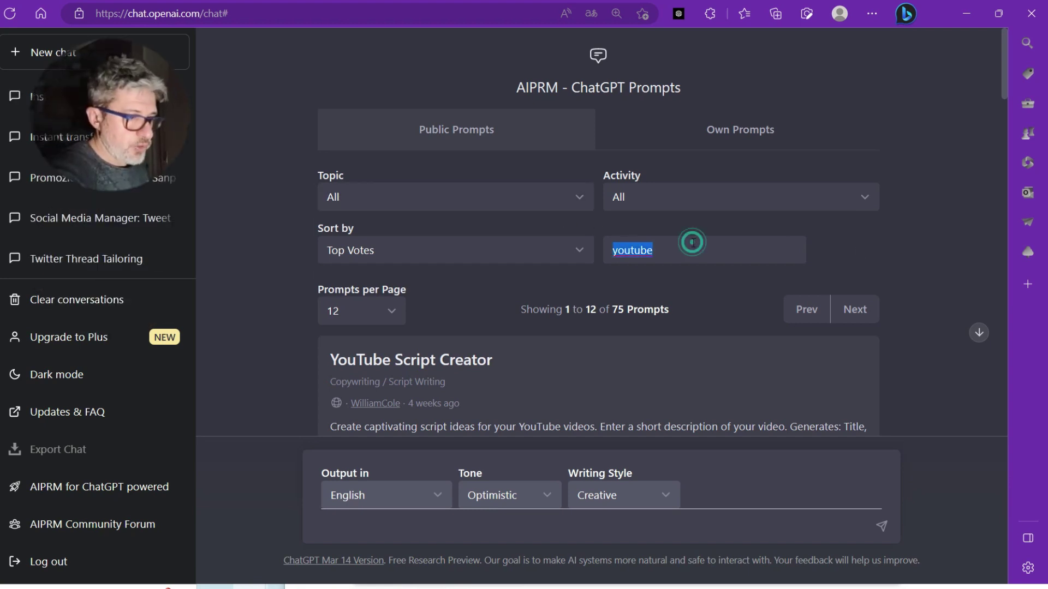
key(BackSpace)
click(475, 198)
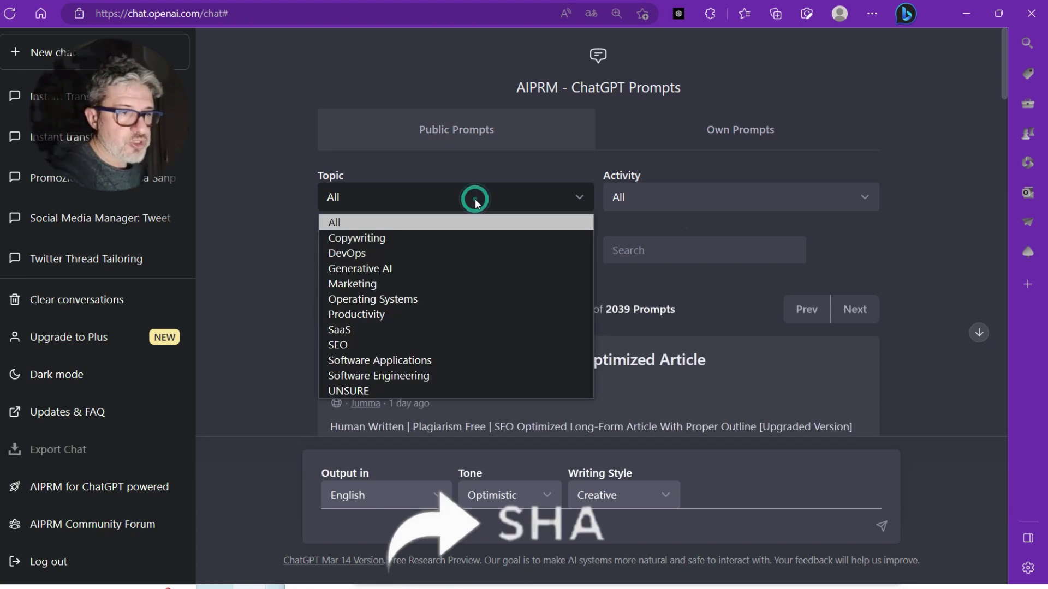
click(416, 237)
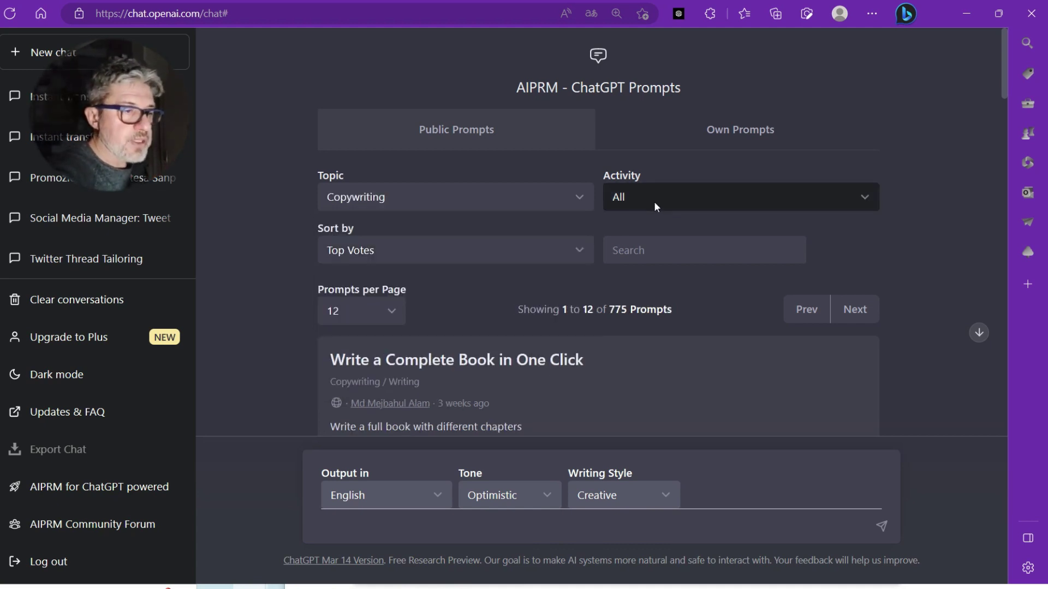
Look through the top-voted Copywriting prompts, reading their titles and descriptions from the book writer to the blog post title generator.
scroll(527, 306, down, 2)
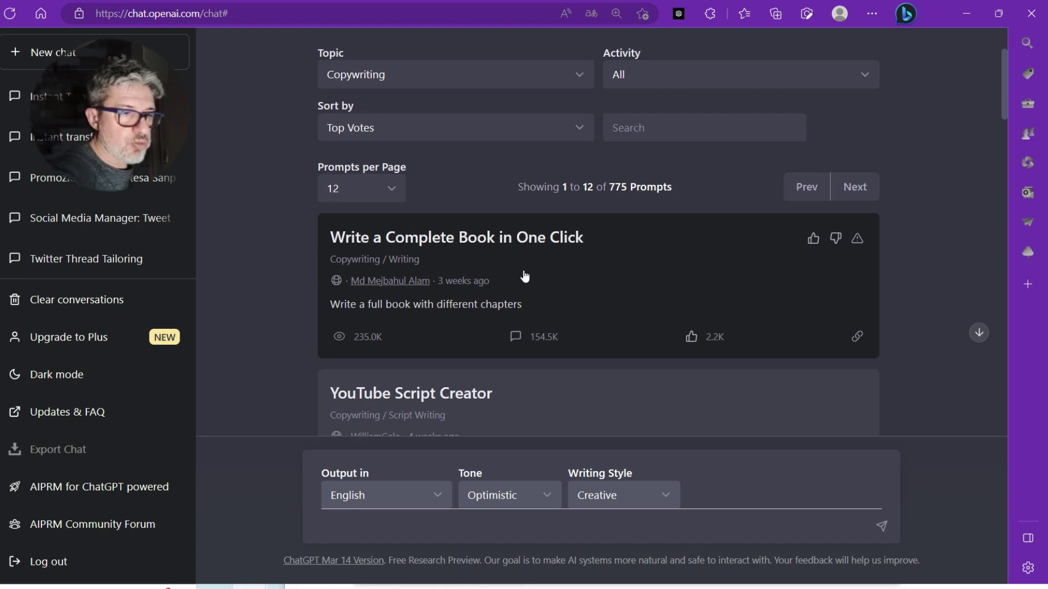
scroll(576, 267, down, 2)
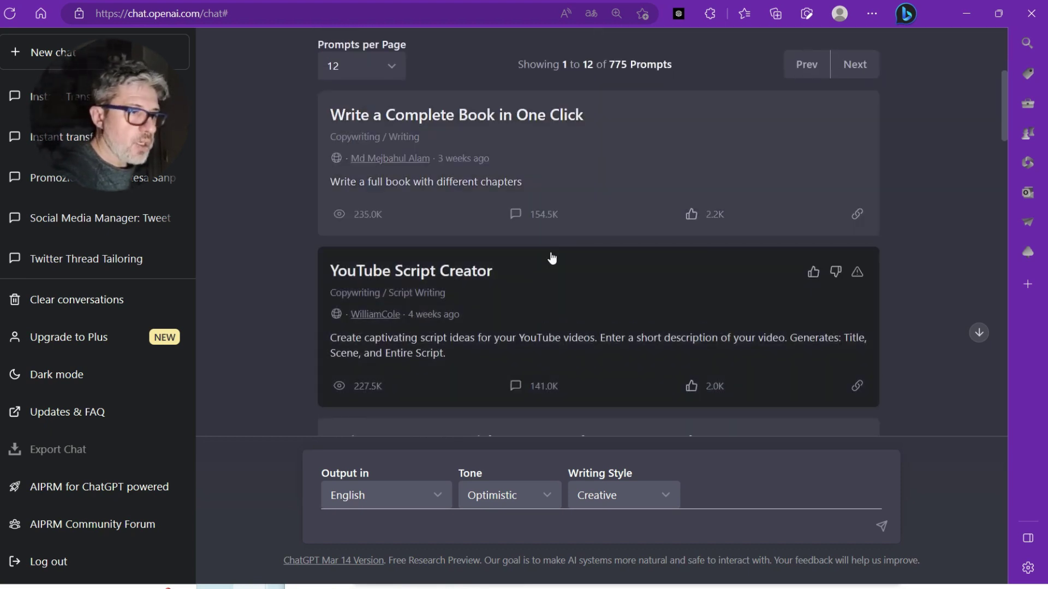
scroll(511, 282, down, 3)
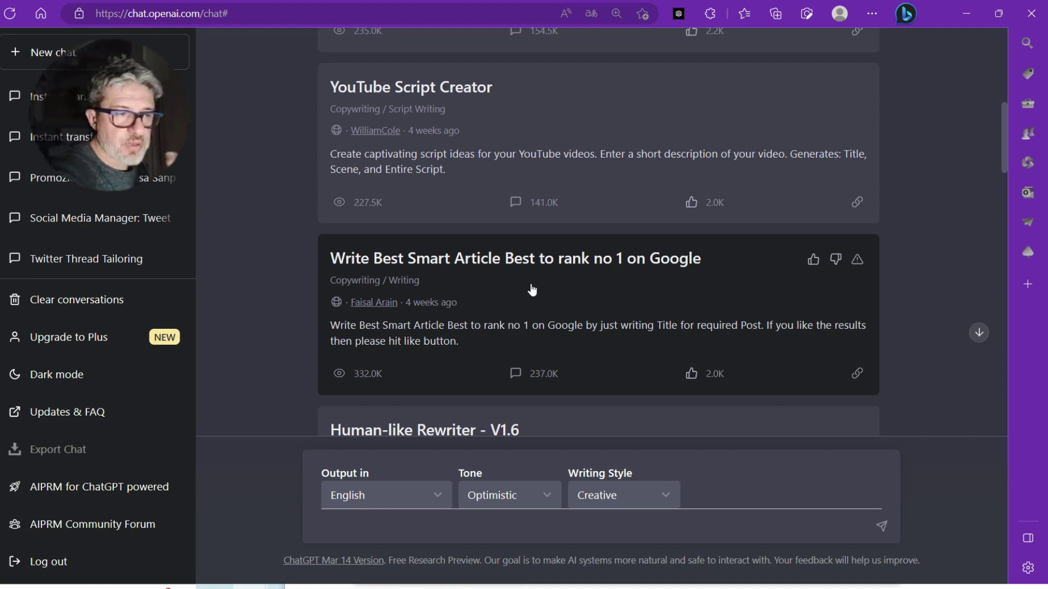
scroll(531, 289, down, 3)
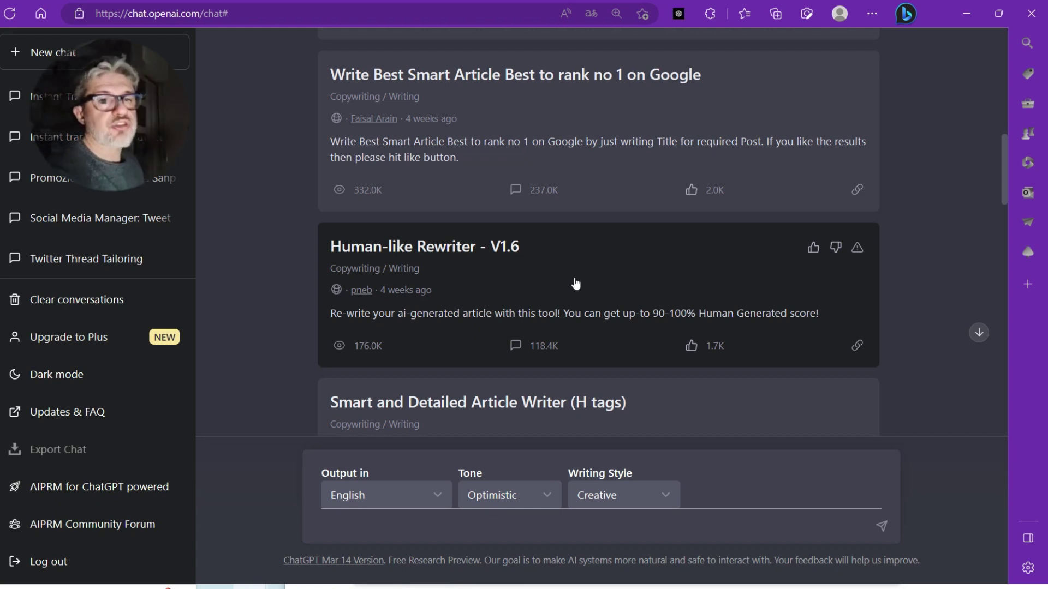
scroll(574, 281, down, 1)
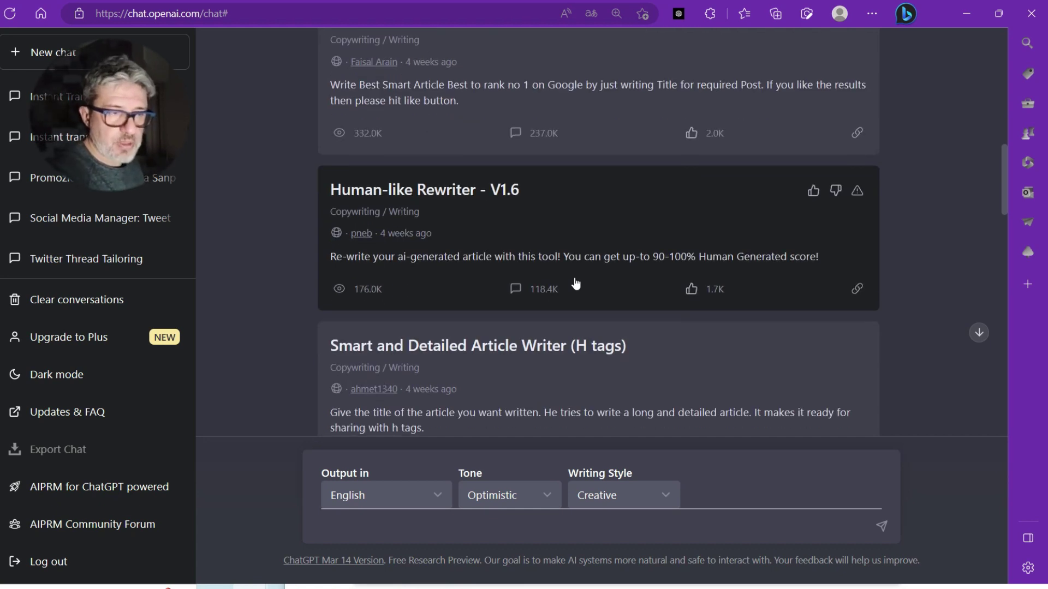
scroll(570, 277, down, 2)
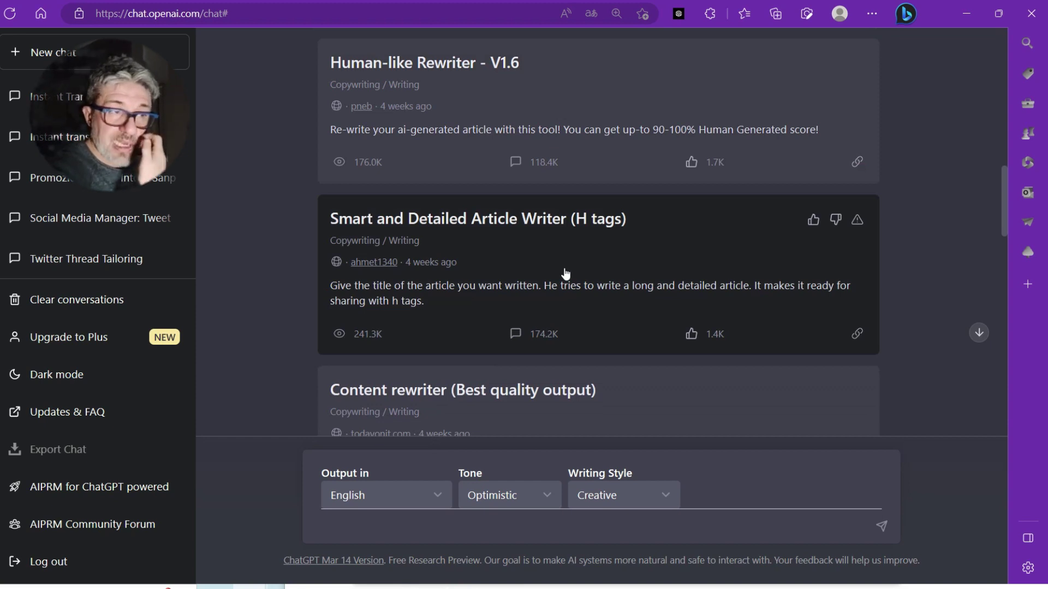
scroll(566, 273, down, 3)
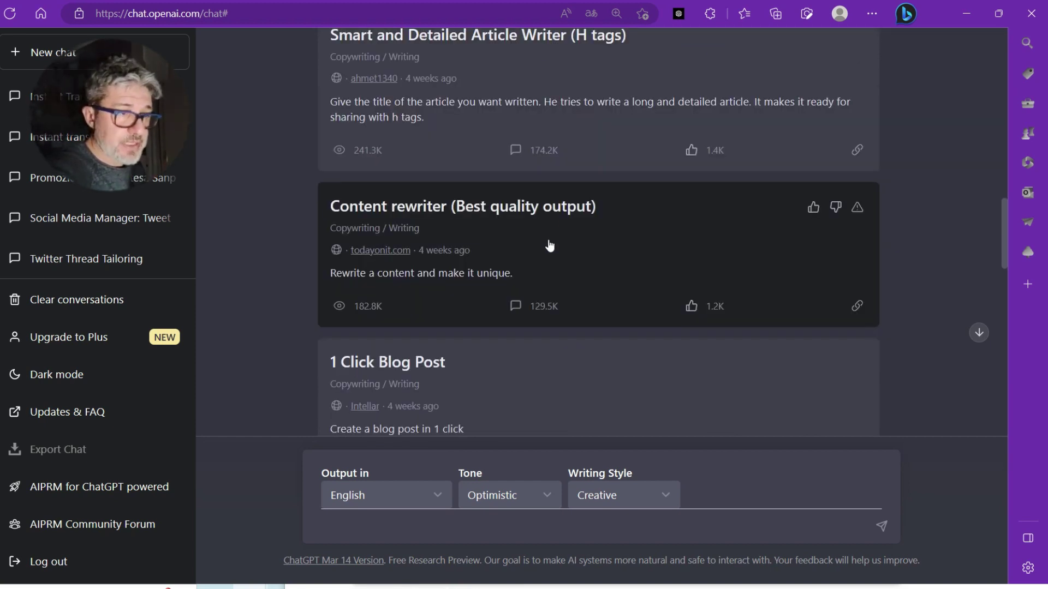
scroll(550, 246, down, 2)
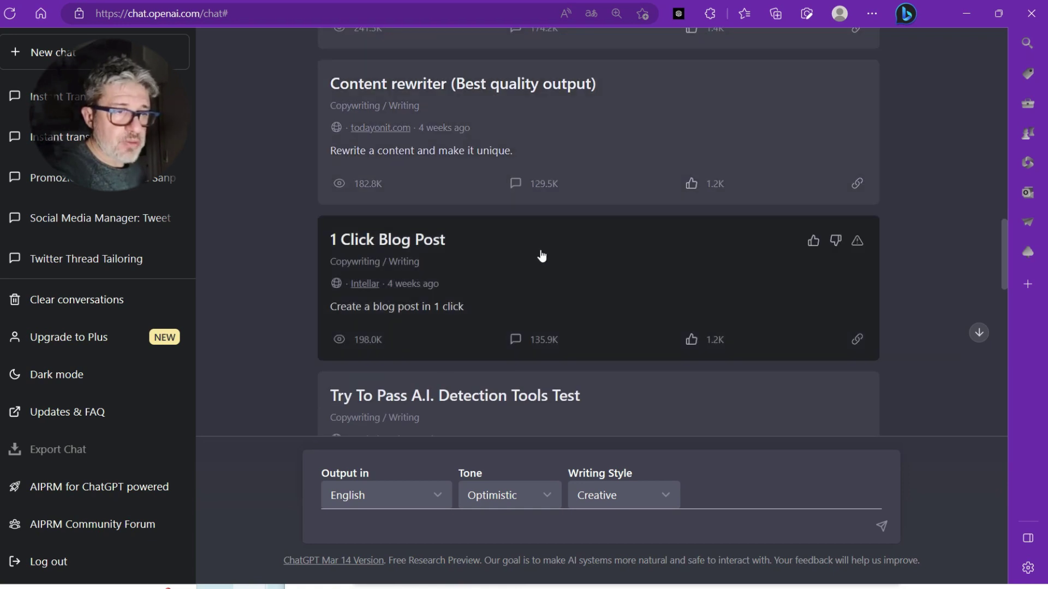
scroll(541, 256, down, 2)
scroll(540, 253, down, 2)
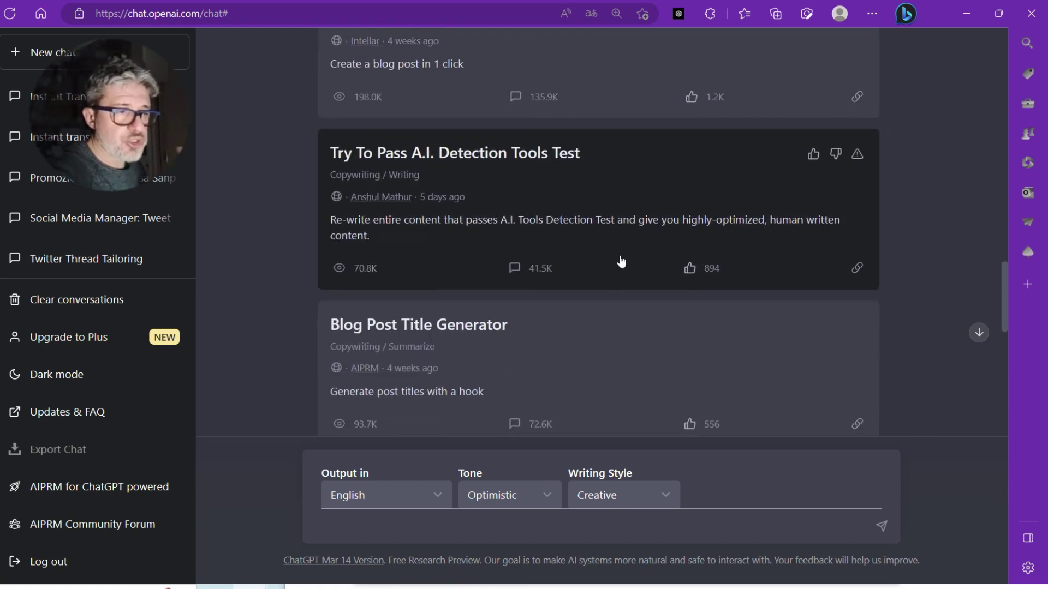
scroll(837, 270, down, 2)
scroll(882, 260, up, 20)
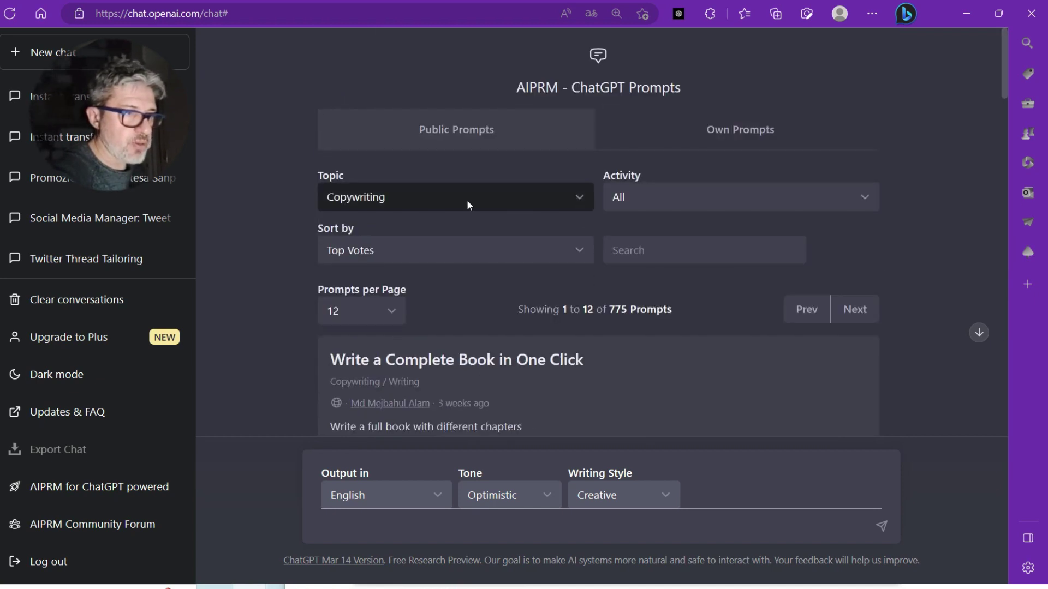
Review the available topics and activities, and filter the Copywriting prompts by the Call to Action activity.
click(467, 199)
click(622, 202)
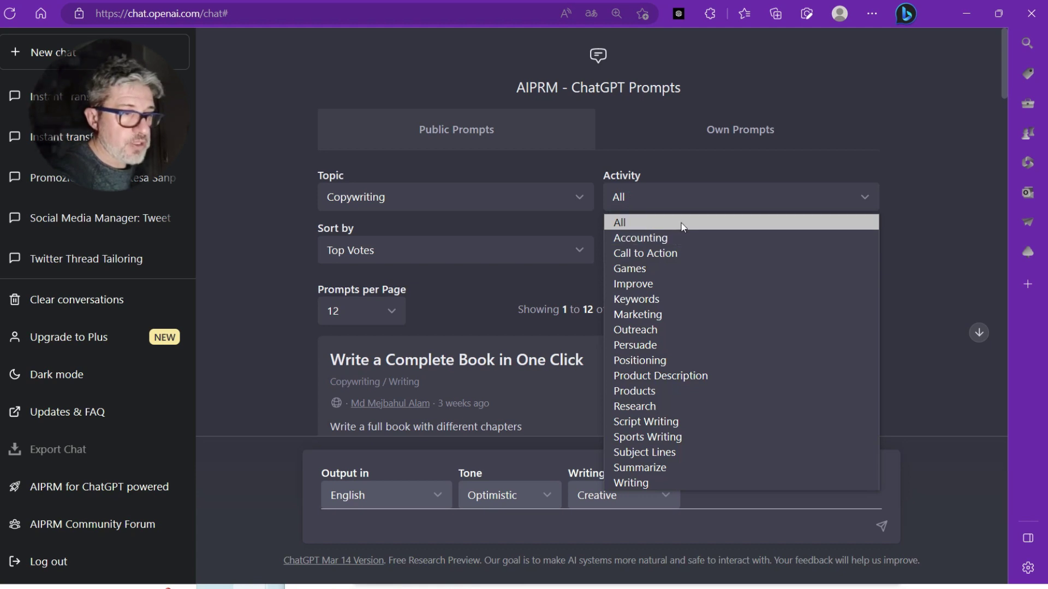
click(472, 187)
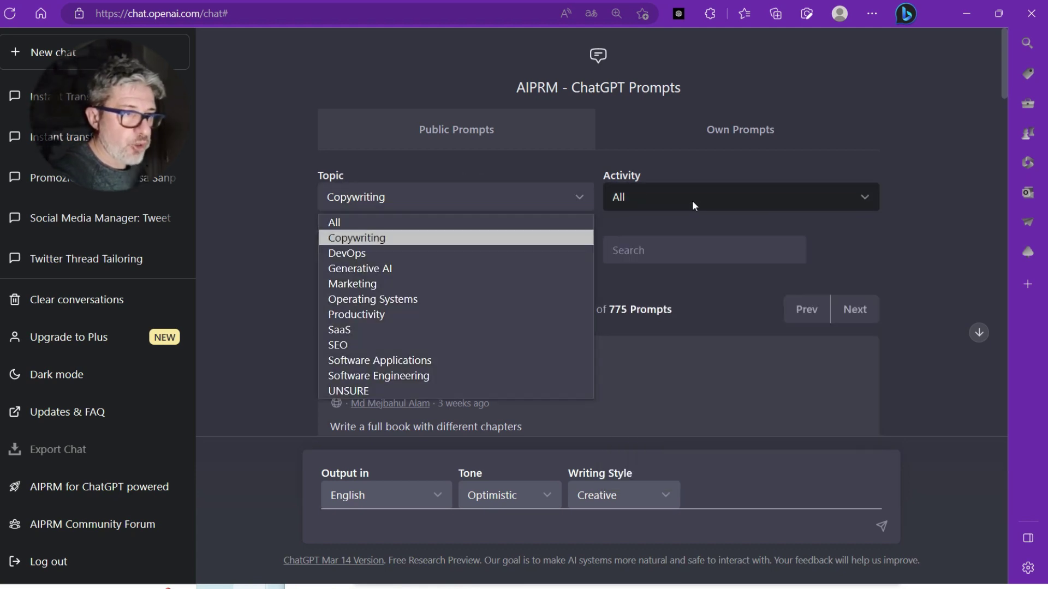
click(693, 202)
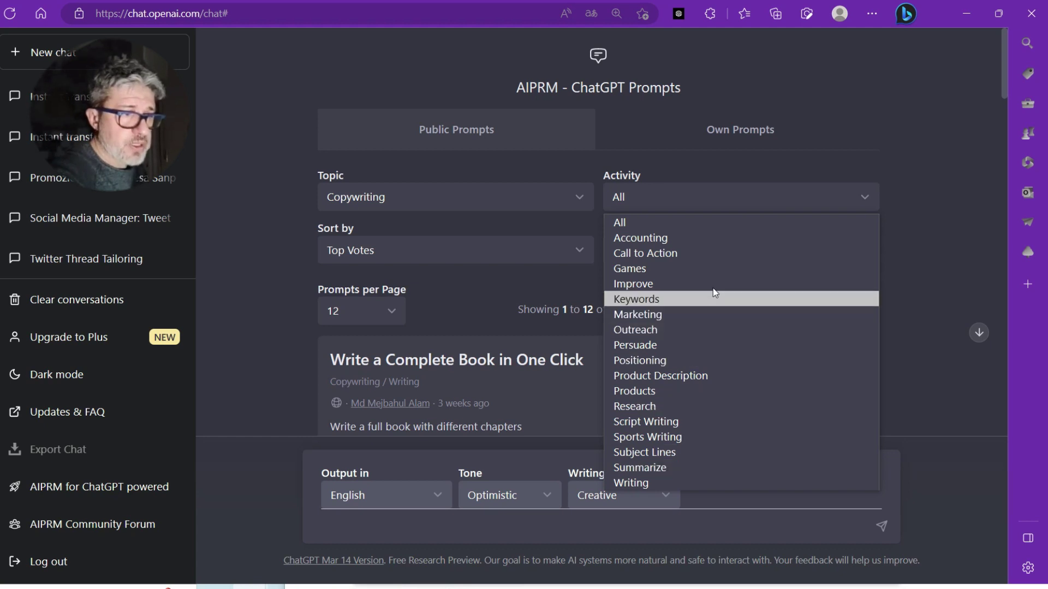
click(721, 255)
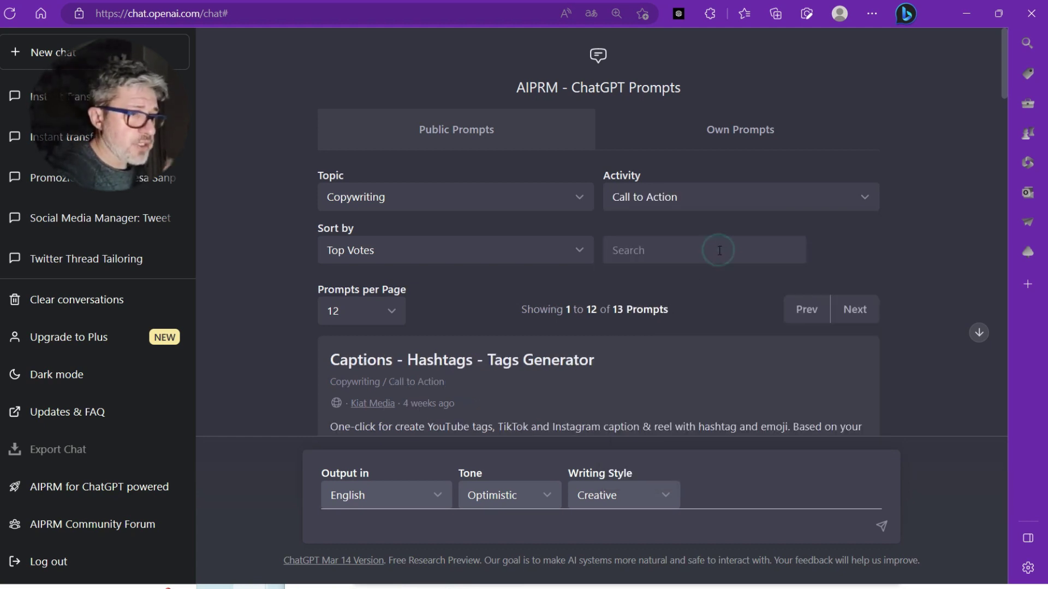
Select the "Captions - Hashtags - Tags Generator" prompt and enter "ChatGPT" as its topic keyword.
scroll(792, 273, down, 2)
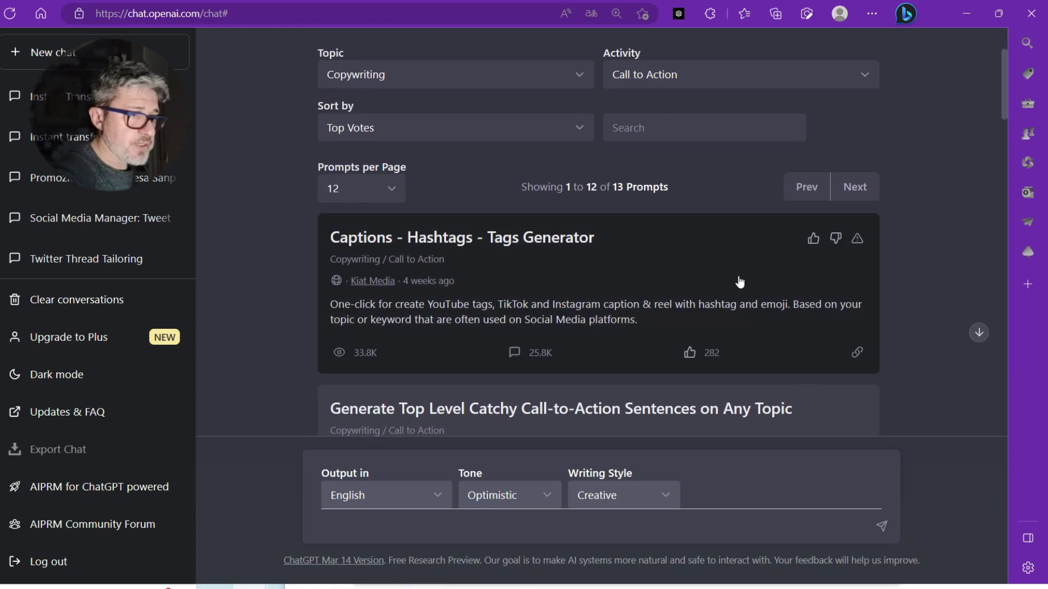
click(575, 286)
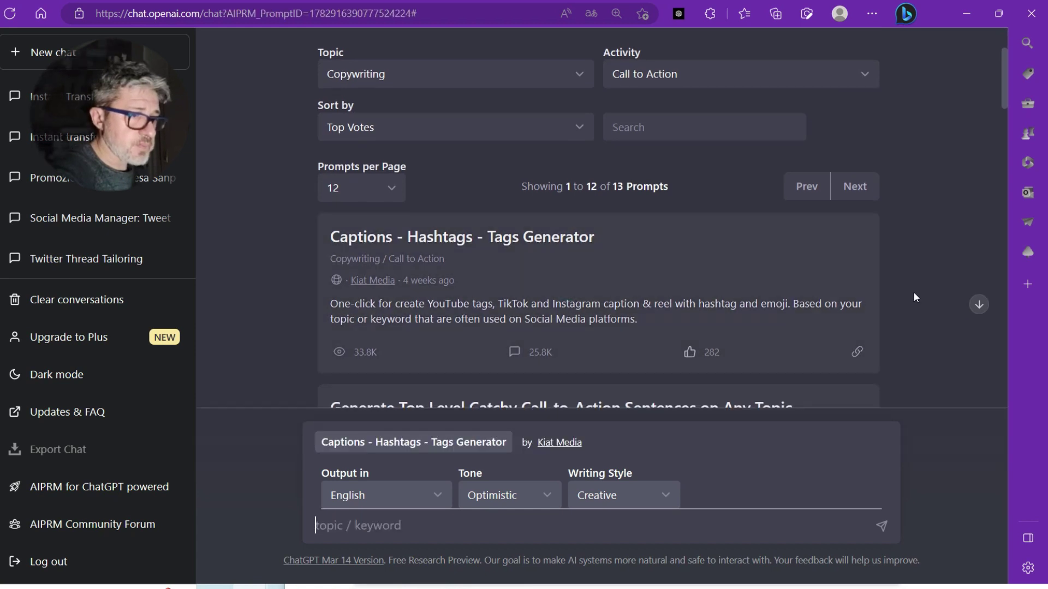
scroll(912, 292, down, 1)
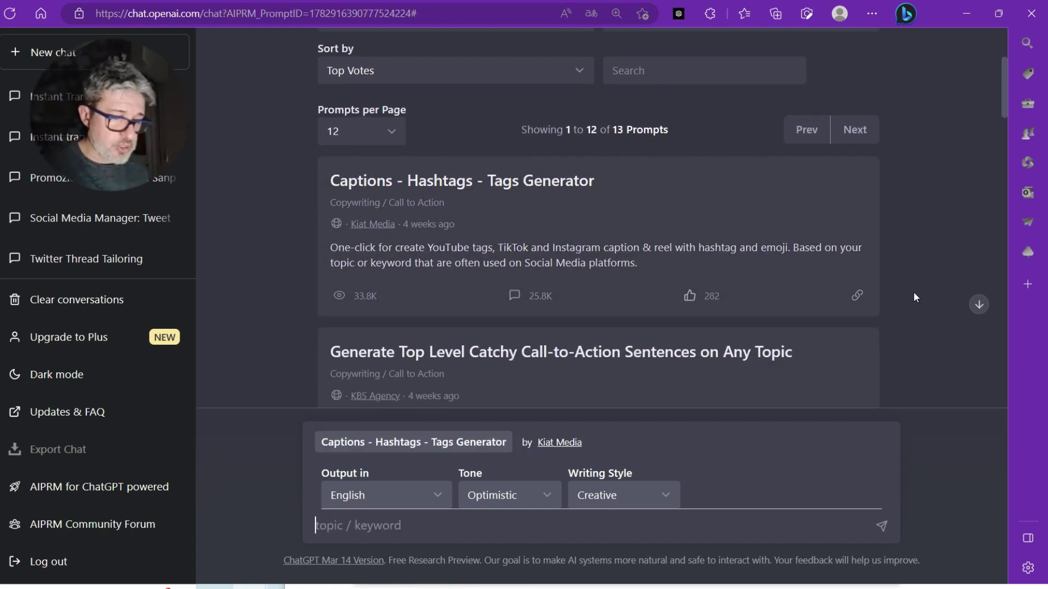
text(Chat)
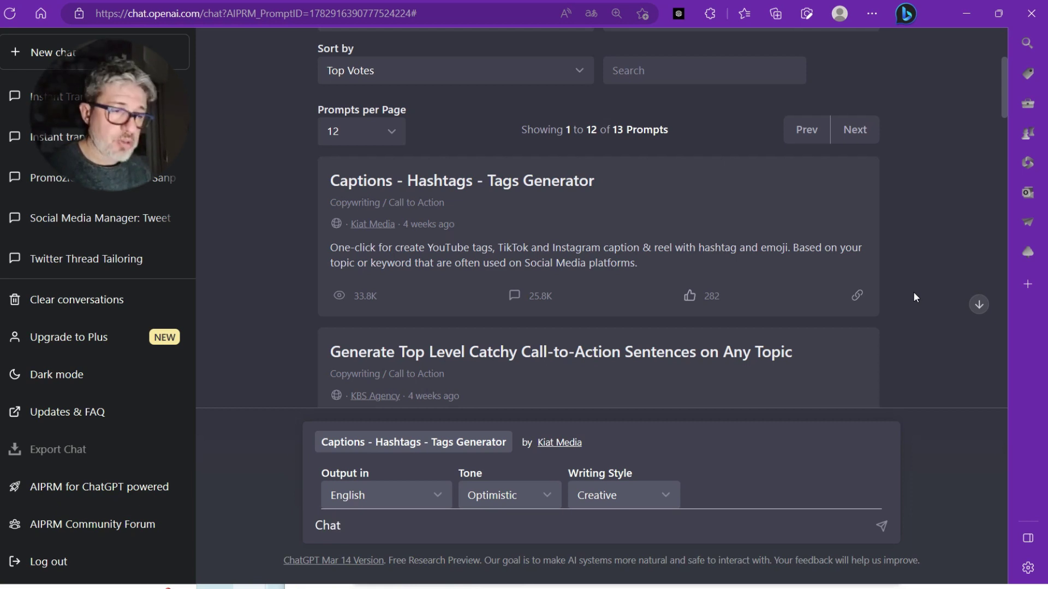
text(GPT)
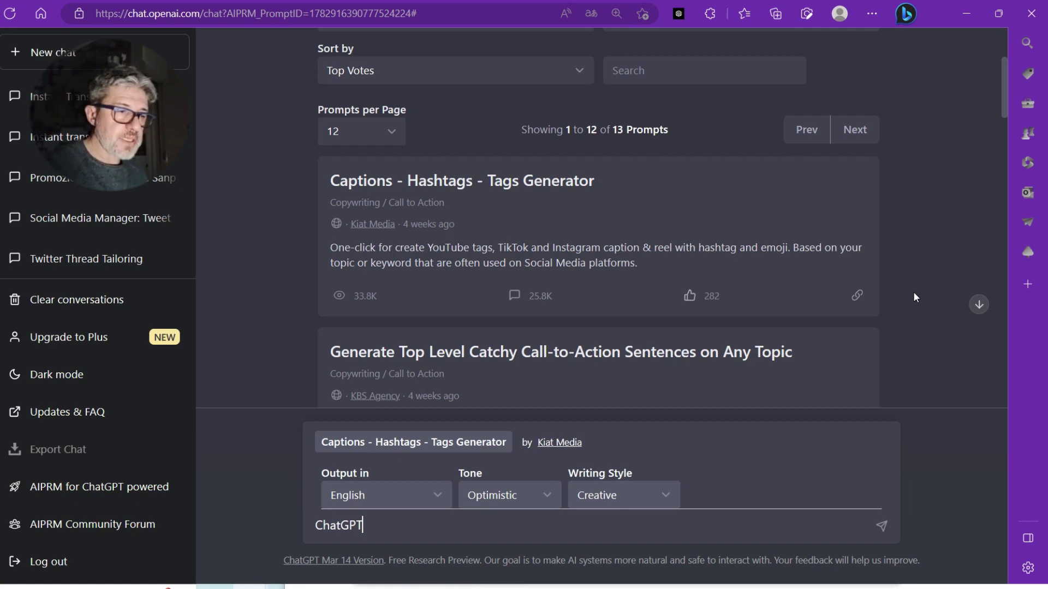
Set both the tone and the writing style to Default and submit the captions prompt.
click(534, 496)
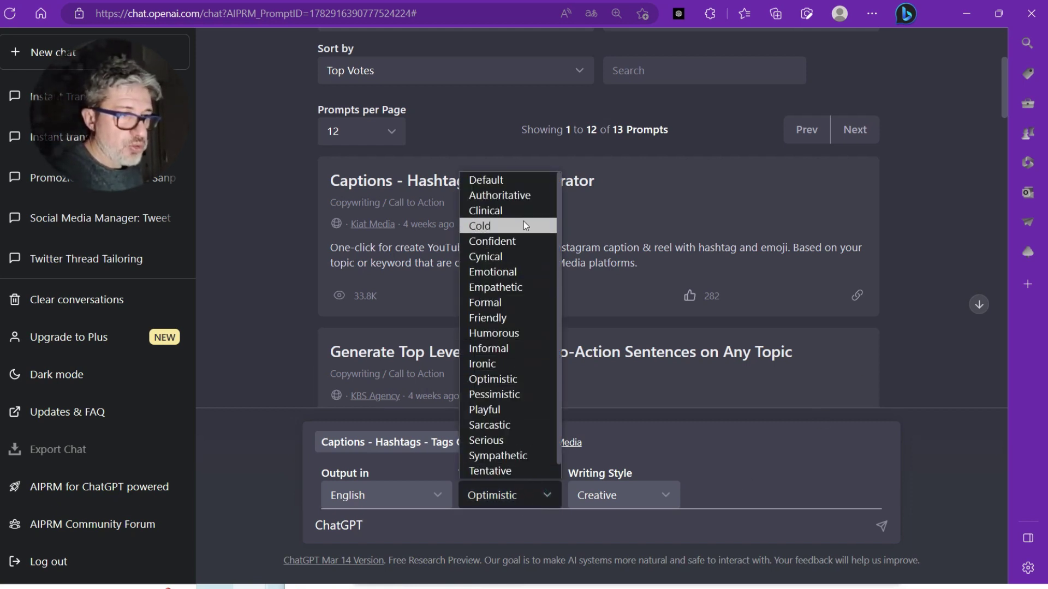
click(527, 181)
click(643, 490)
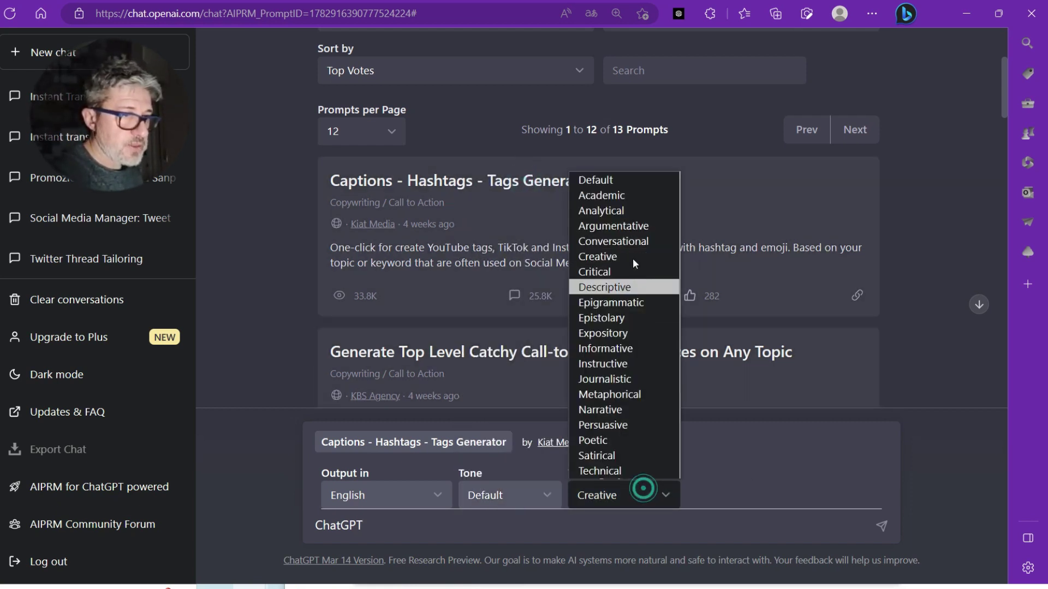
click(628, 180)
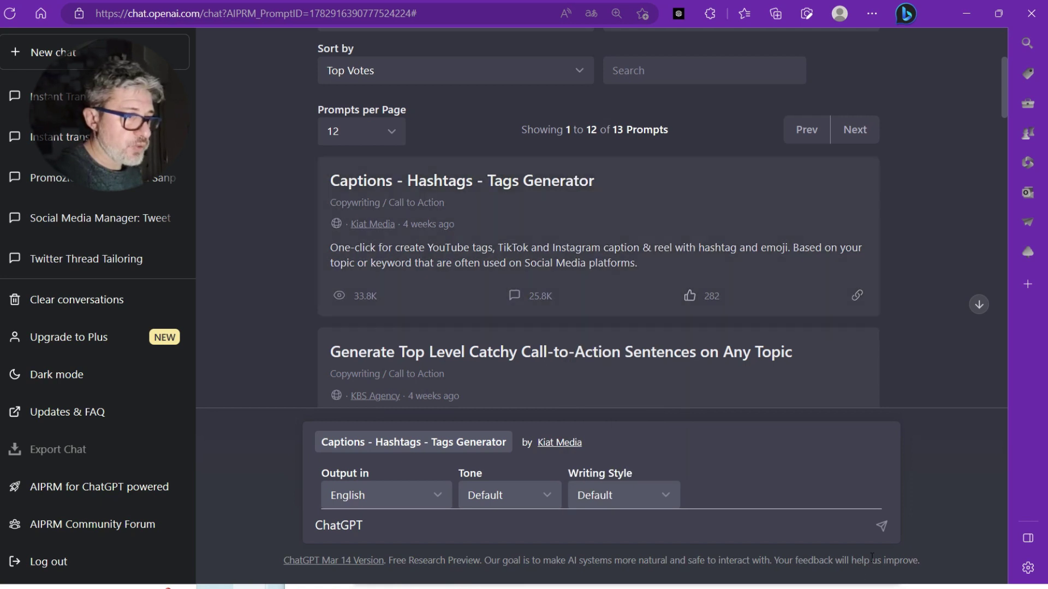
click(882, 526)
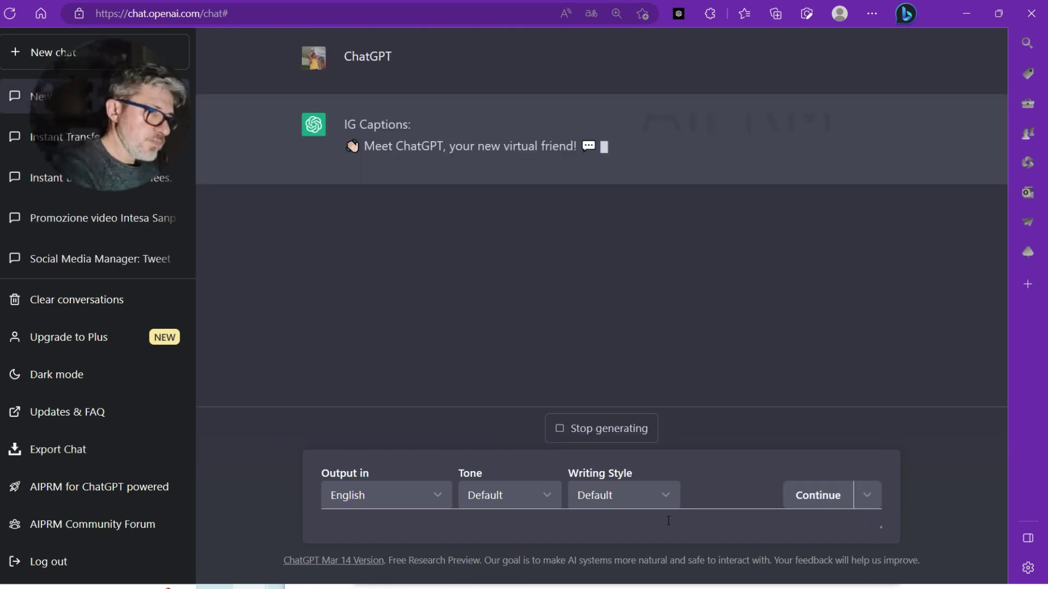
Copy the generated "IG Captions" text with its hashtags and translate it into Italian in DeepL.
triple_click(465, 222)
click(470, 224)
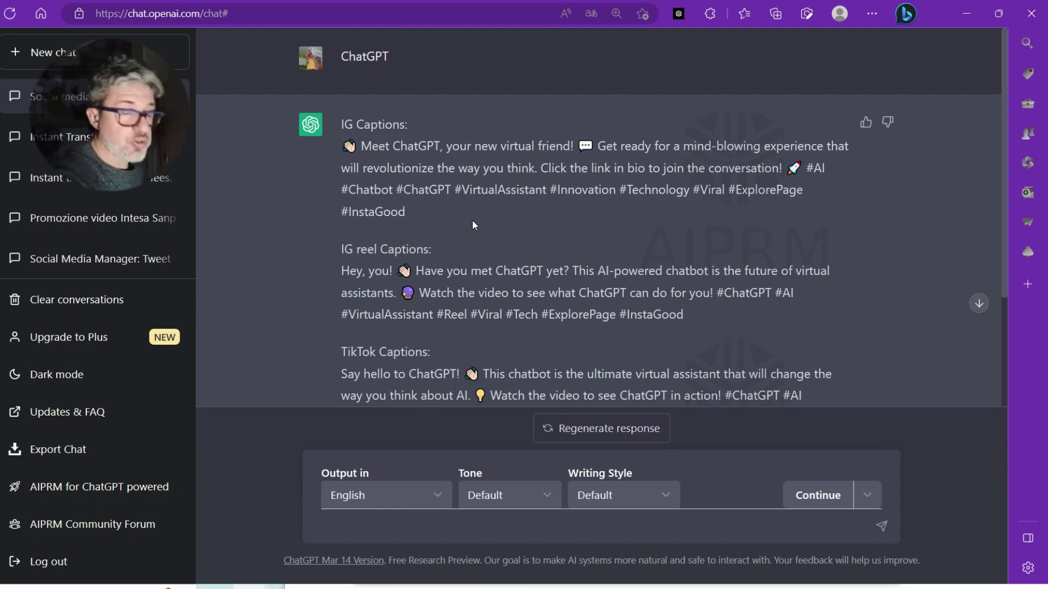
drag(421, 213, 350, 150)
right_click(364, 151)
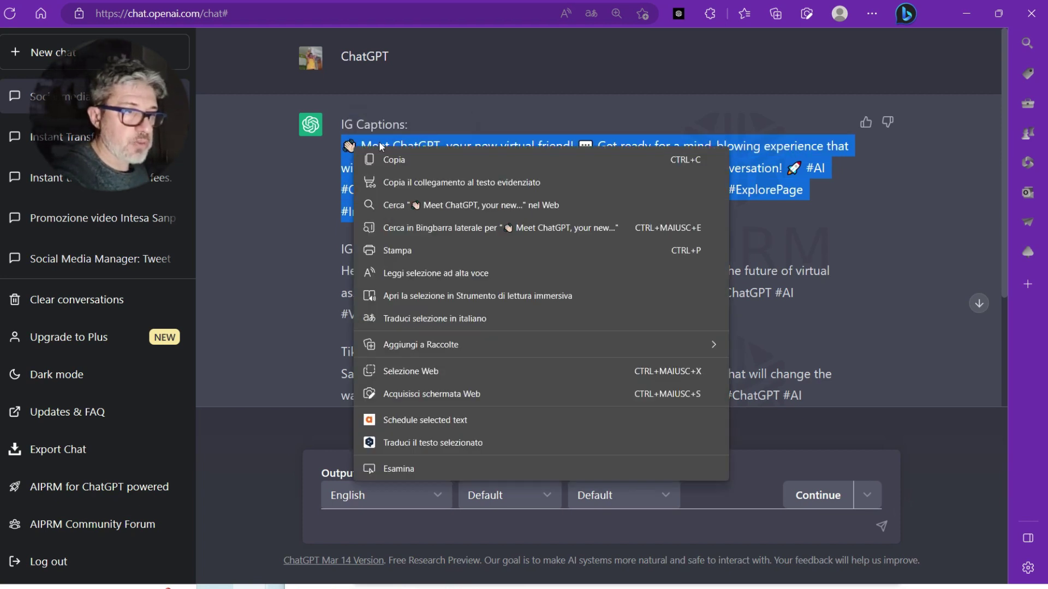
click(385, 158)
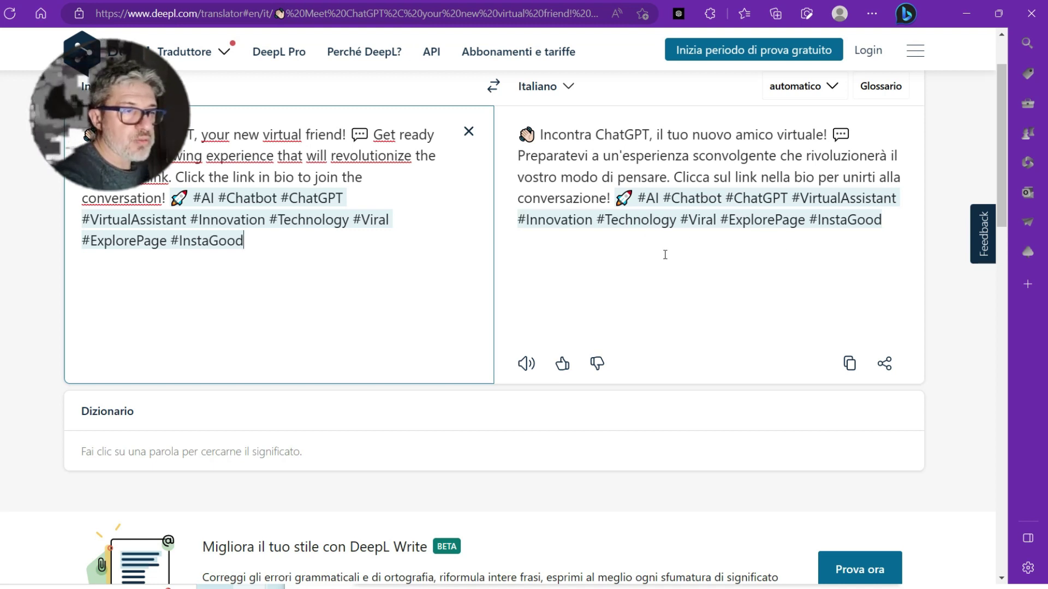
Return to ChatGPT, start a new chat, and filter the public prompts by the Generative AI topic and Midjourney activity.
click(44, 164)
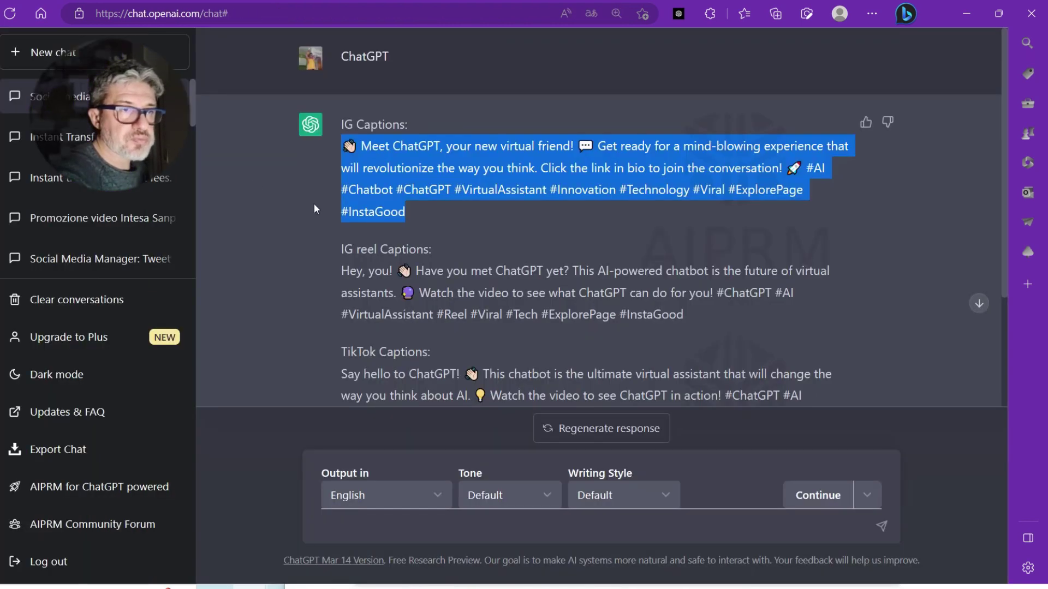
scroll(779, 241, up, 1)
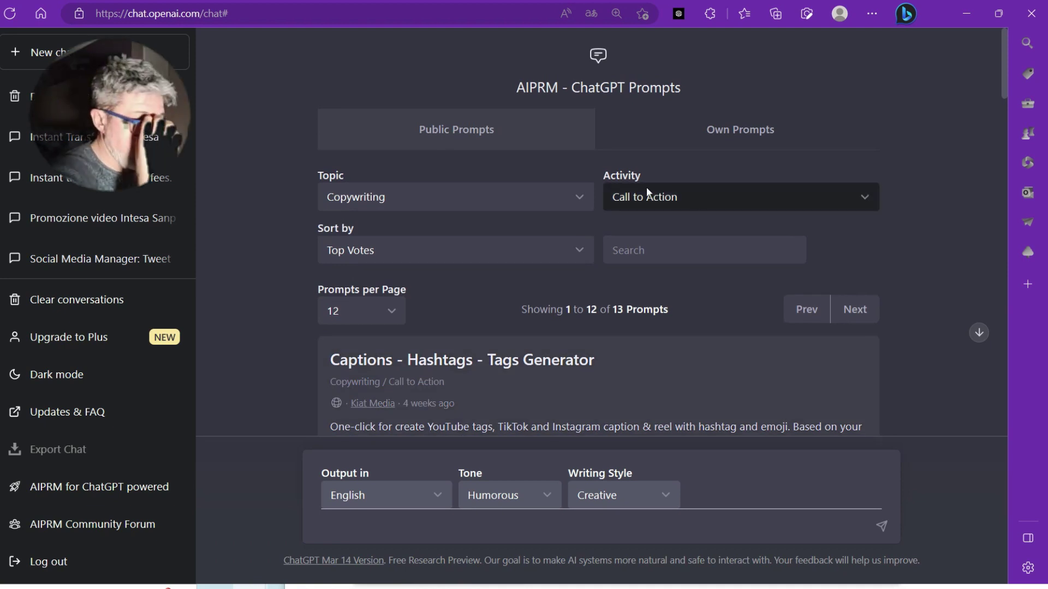
click(578, 195)
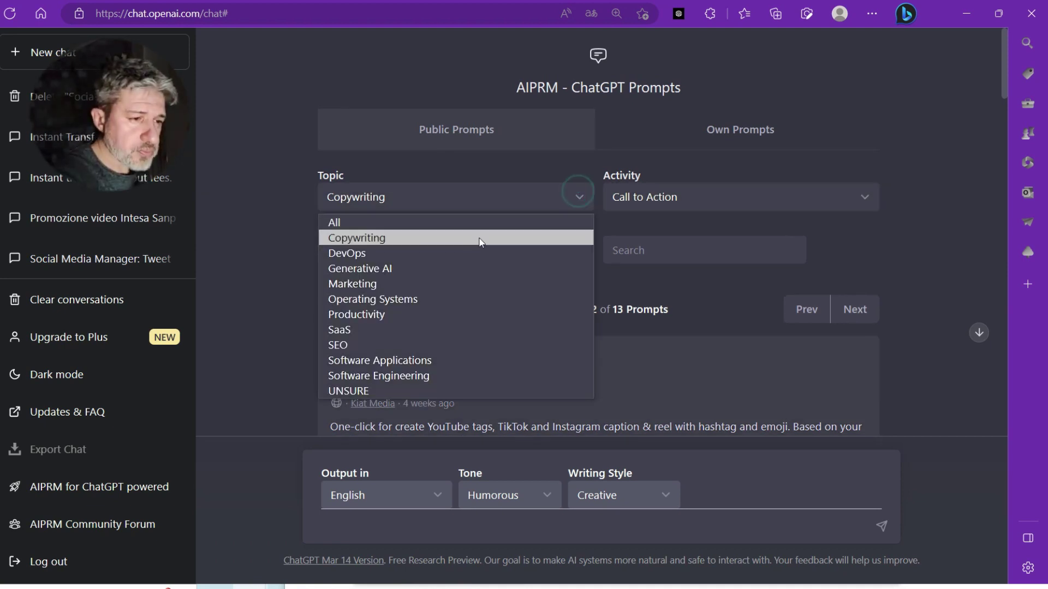
click(435, 267)
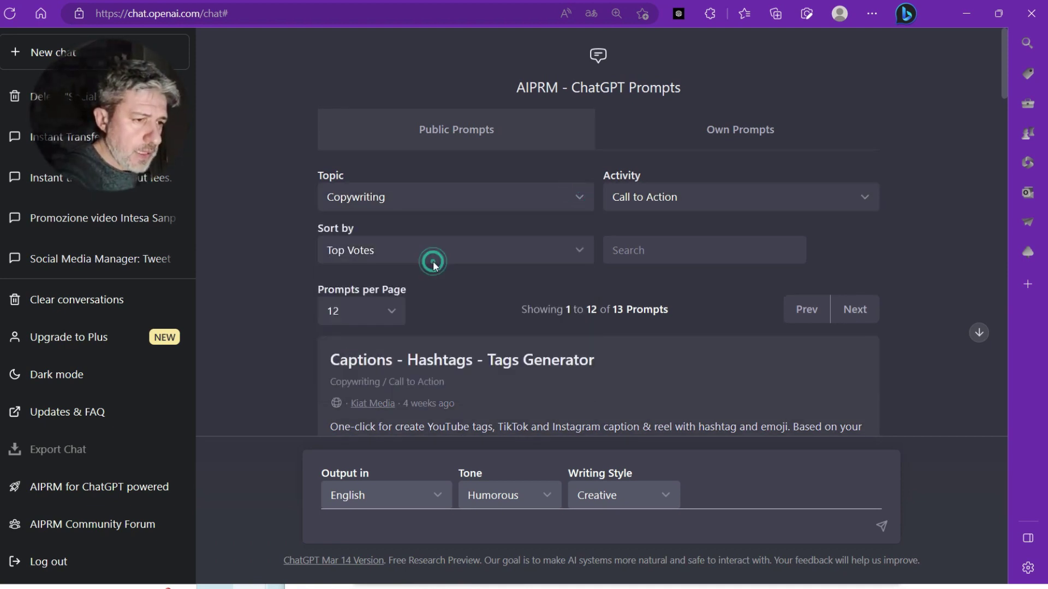
click(640, 199)
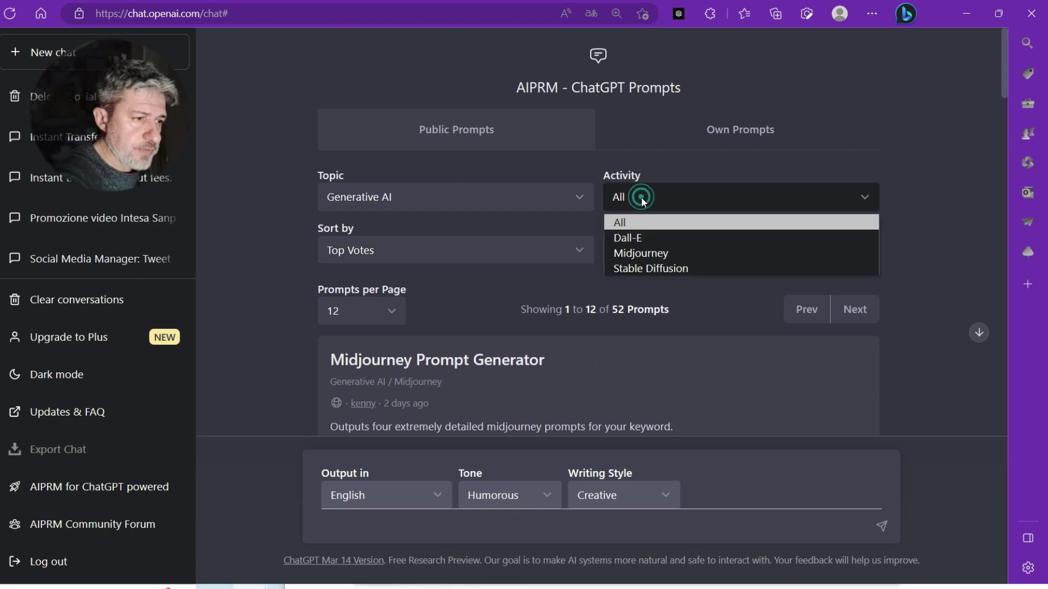
click(683, 254)
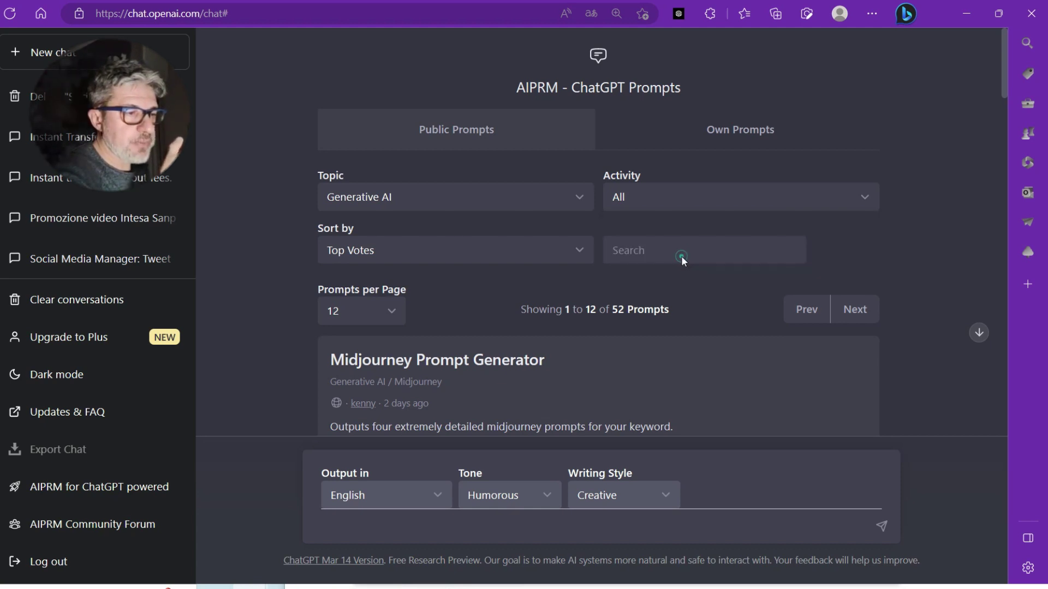
Look through the top-voted Midjourney prompts, reading their titles and descriptions down to the AI photo art generator.
scroll(916, 221, down, 3)
scroll(915, 224, down, 5)
scroll(916, 224, up, 3)
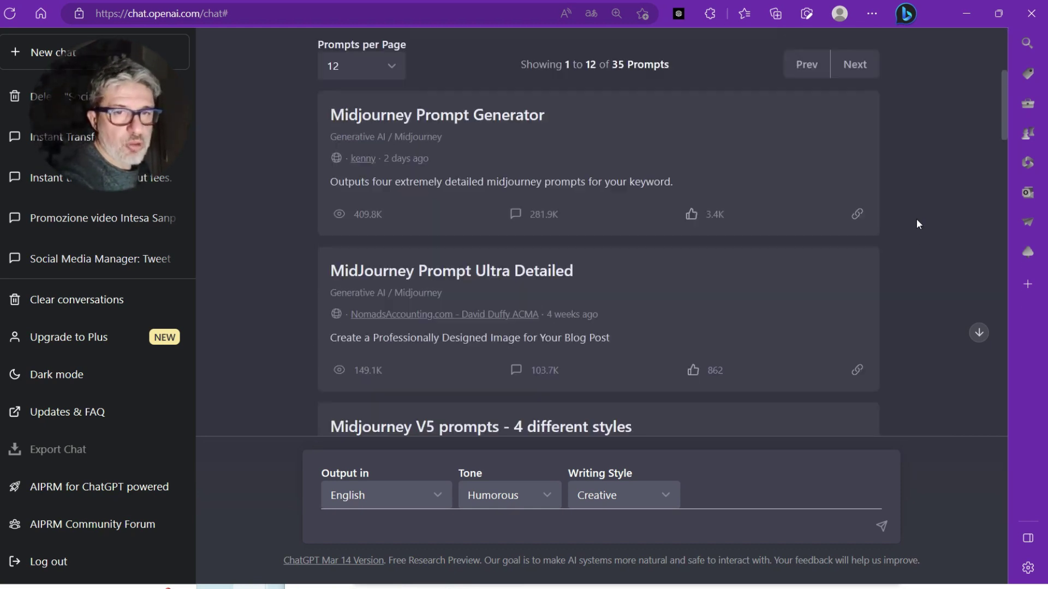
scroll(917, 223, up, 2)
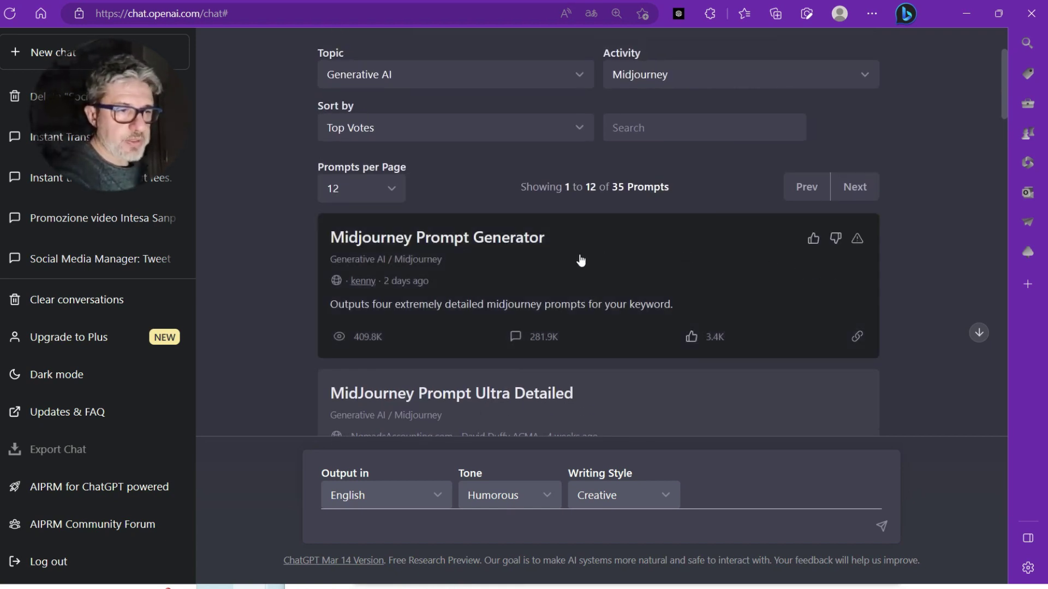
scroll(581, 260, down, 2)
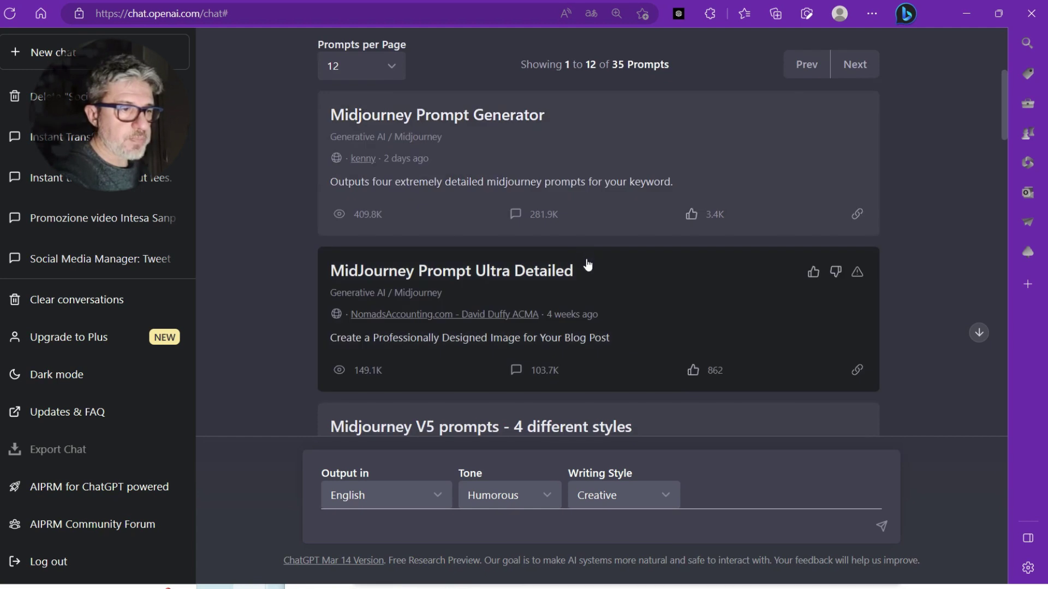
scroll(602, 279, down, 3)
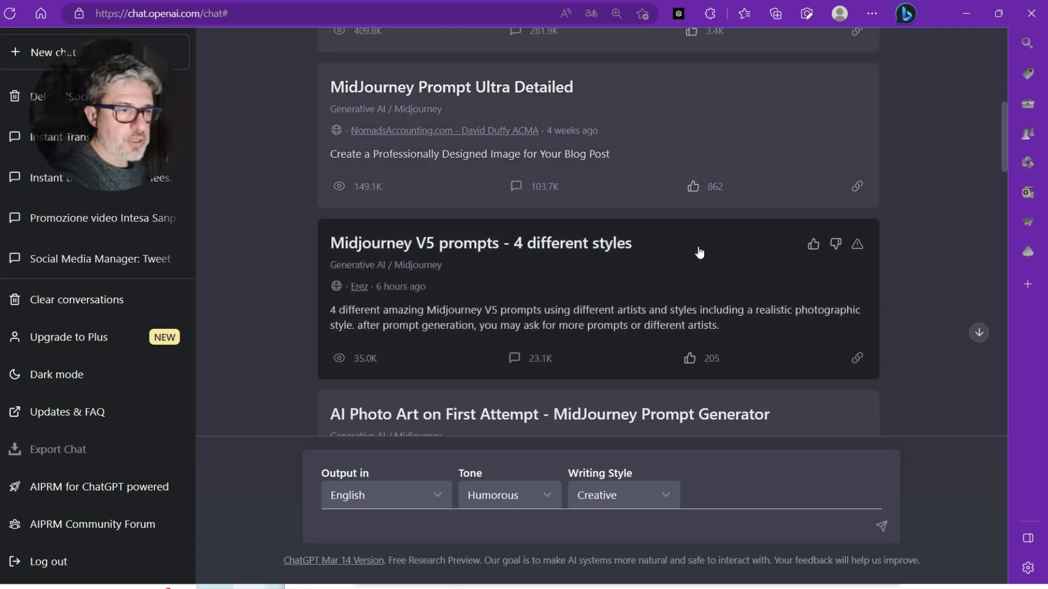
scroll(701, 252, down, 3)
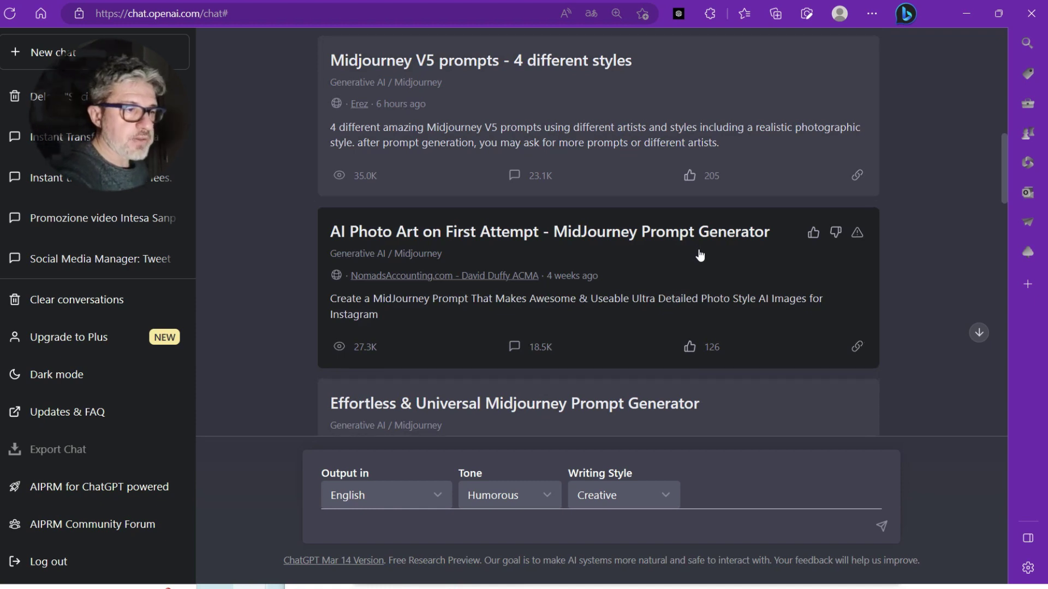
scroll(699, 254, up, 8)
Run the "Midjourney Prompt Generator" for the keyword "ChatGPT" with Default tone and Default writing style.
click(587, 268)
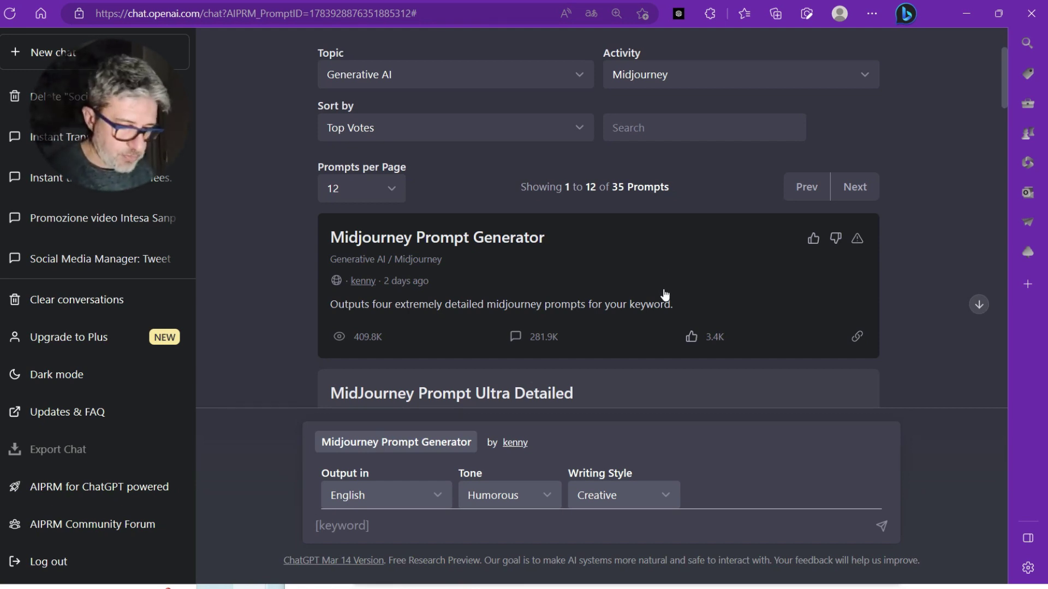
text(ChatGPT)
click(539, 491)
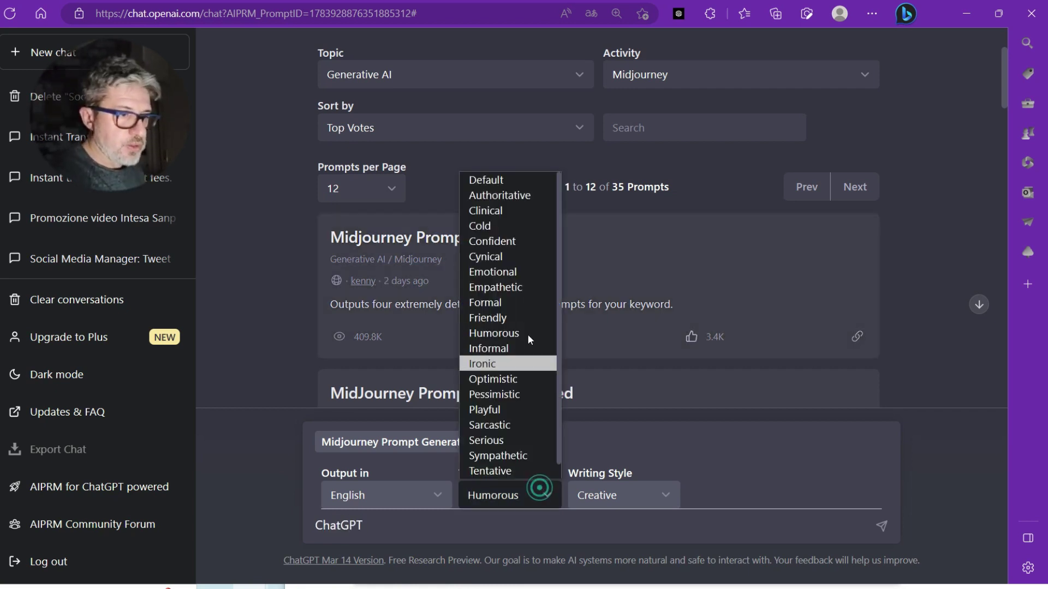
click(528, 181)
click(637, 493)
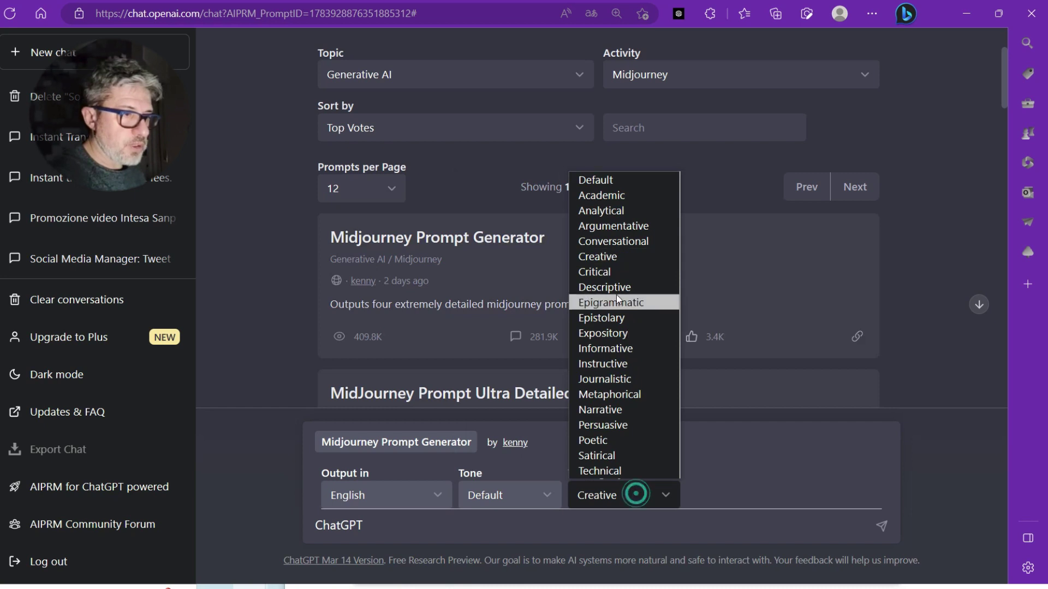
click(611, 180)
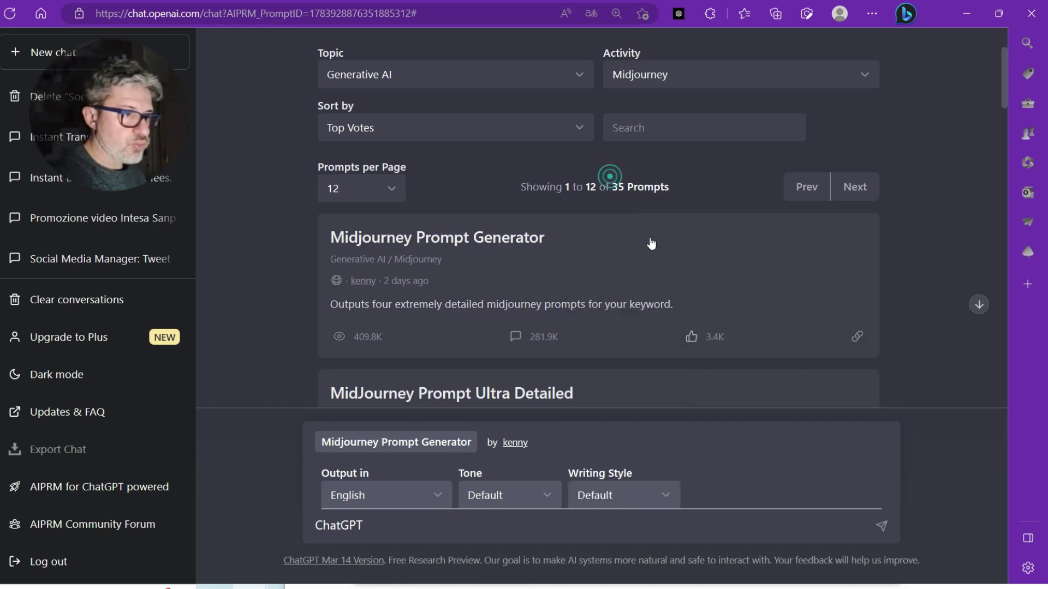
click(881, 526)
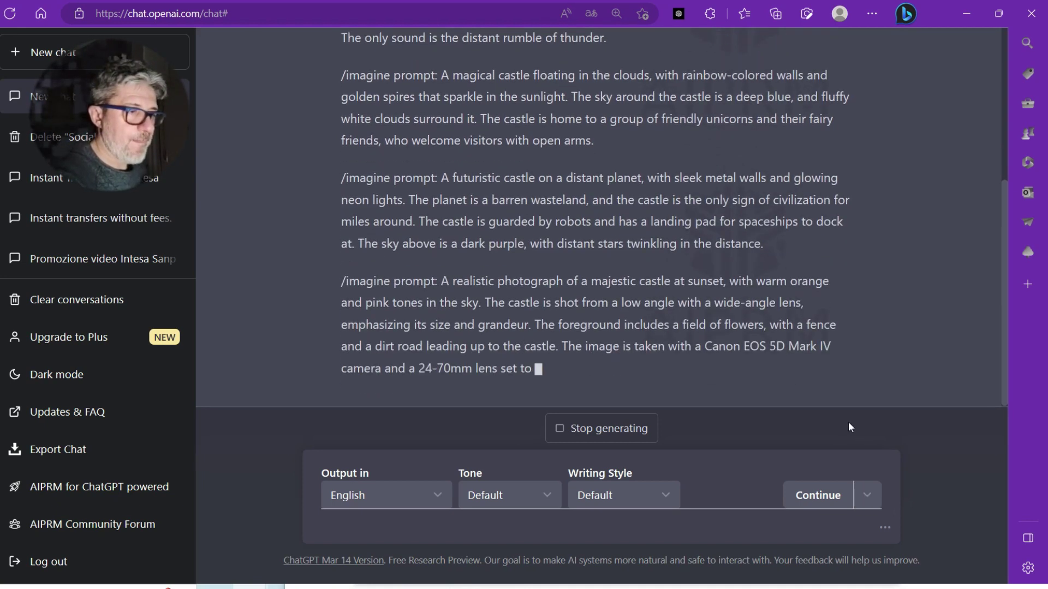
Copy all the generated castle image prompts and replace the source text in DeepL with them for Italian translation.
drag(750, 369, 344, 130)
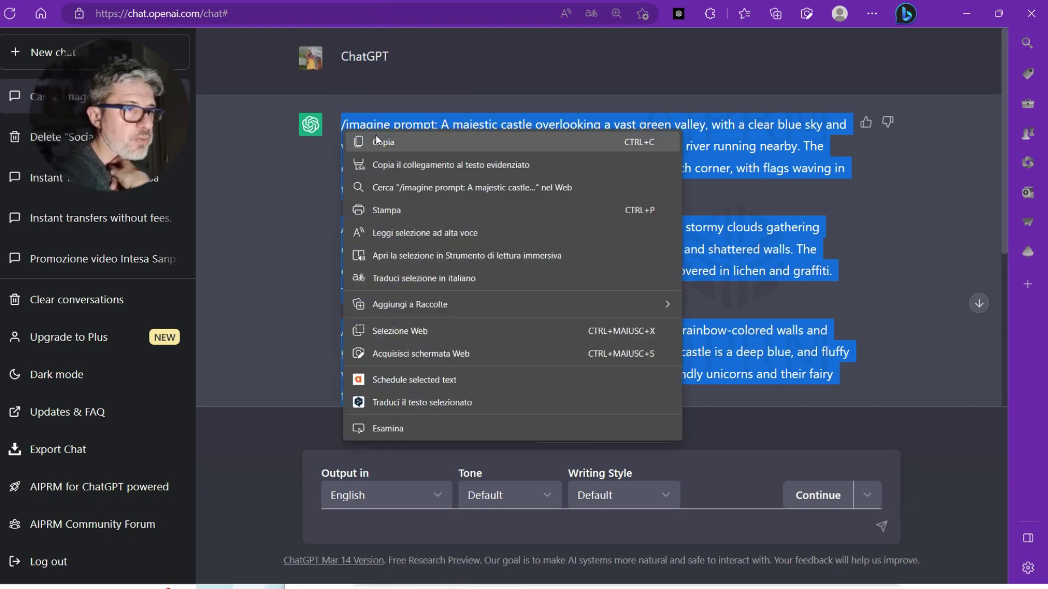
click(375, 135)
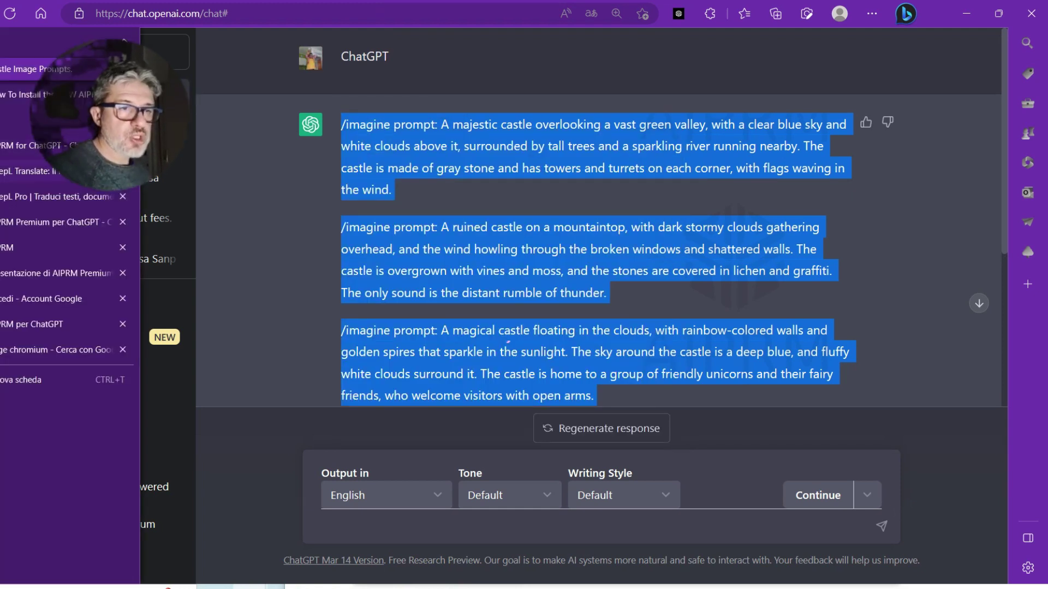
click(60, 65)
triple_click(243, 205)
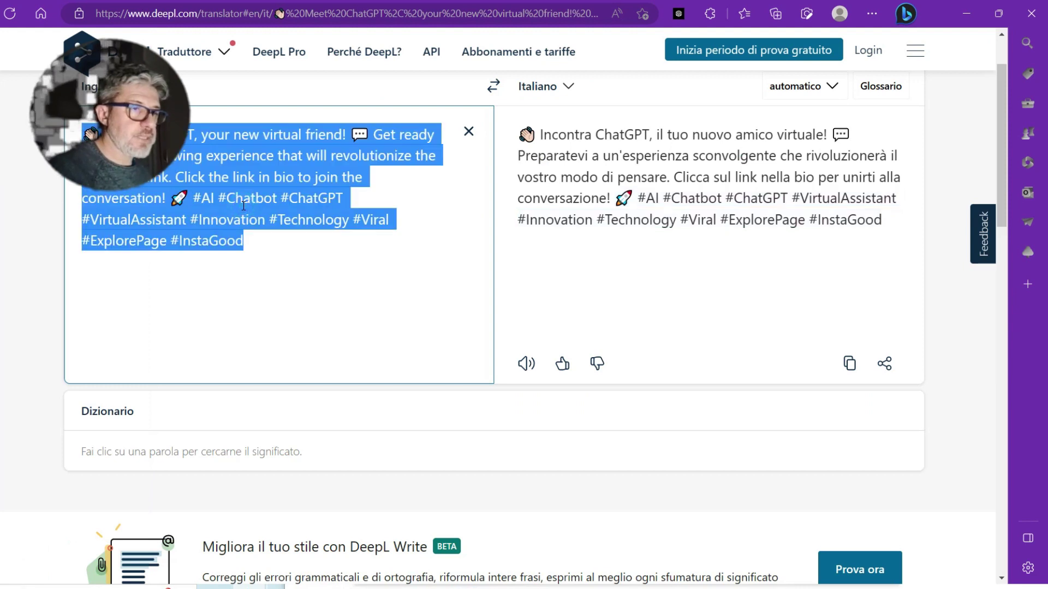
key(ctrl+v)
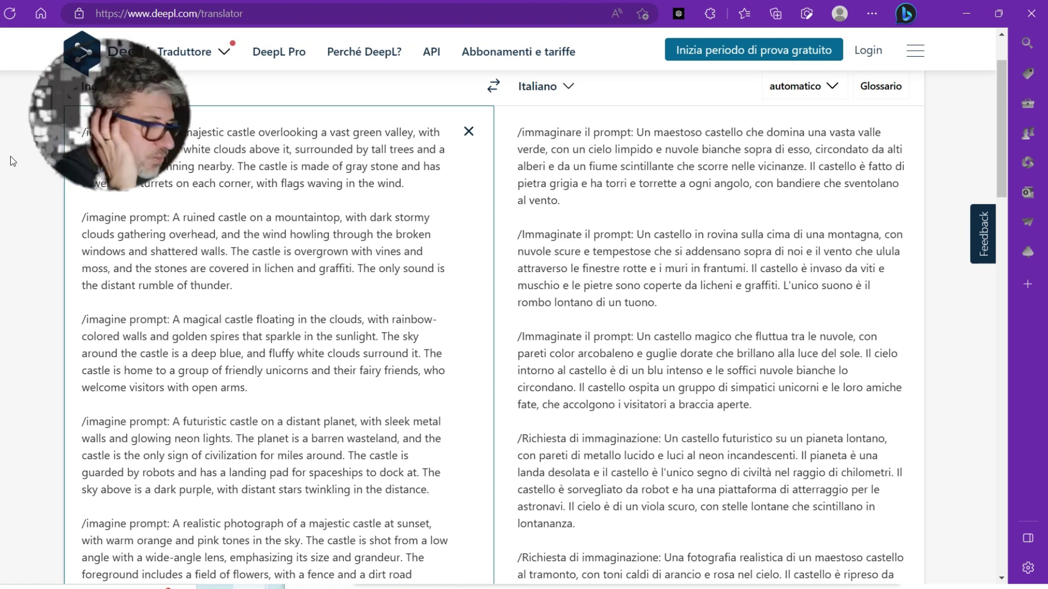
Return to ChatGPT and run the Midjourney Prompt Generator in a new chat for "monkey with a big key".
key(ctrl+Tab)
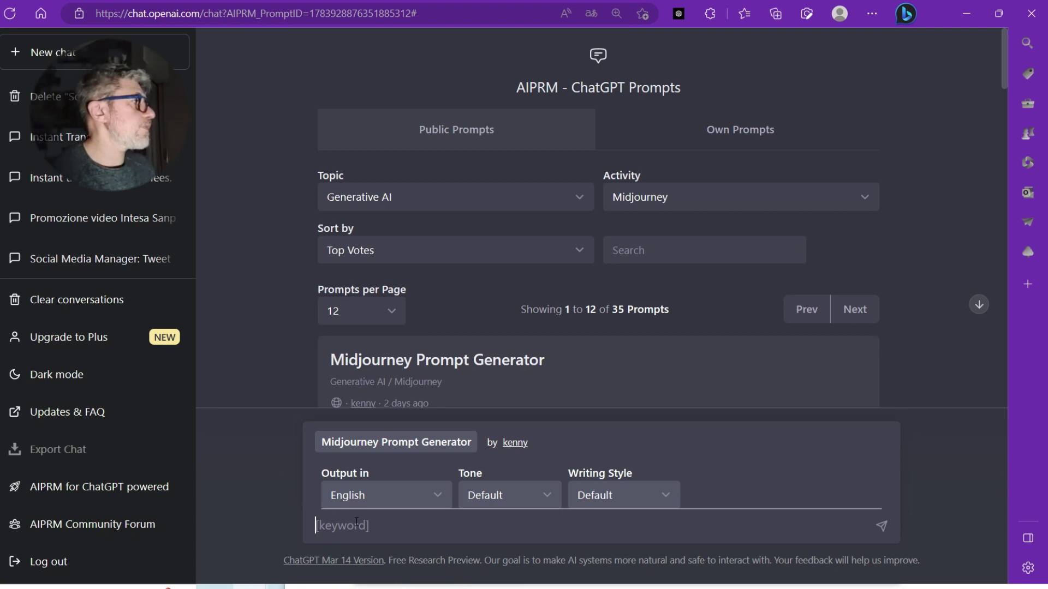
text(onkey with a big key)
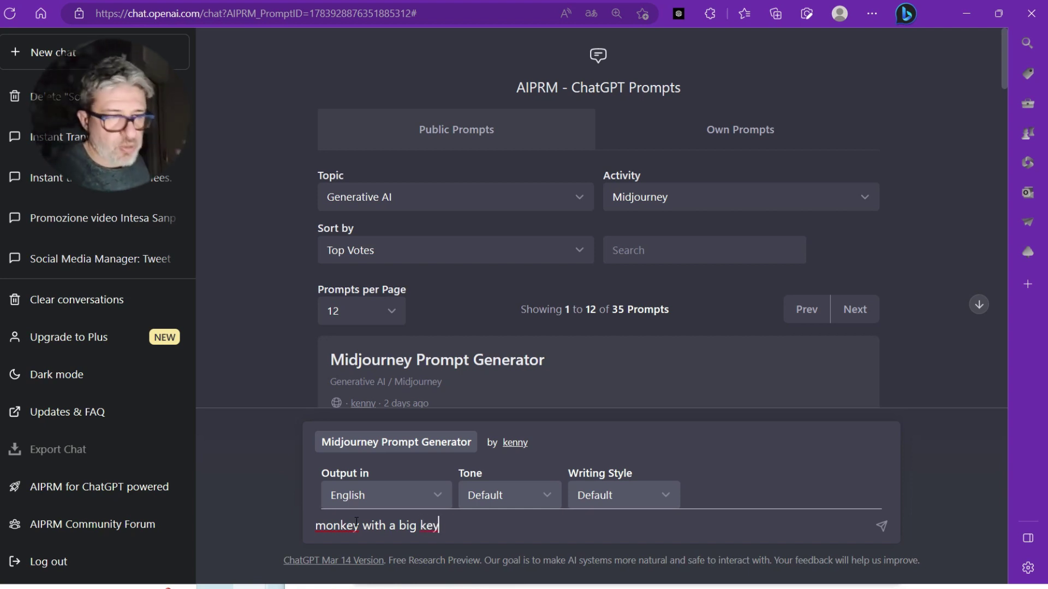
key(Return)
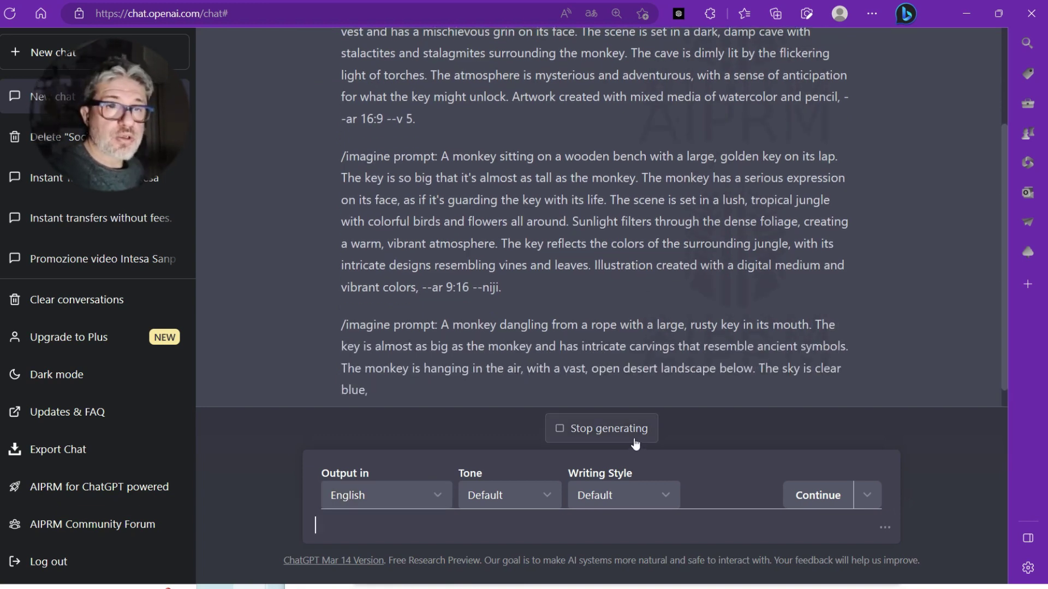
Stop the generation, copy the monkey image prompts and replace the source text in DeepL with them for Italian translation.
click(611, 441)
drag(506, 242, 342, 115)
right_click(342, 115)
click(392, 130)
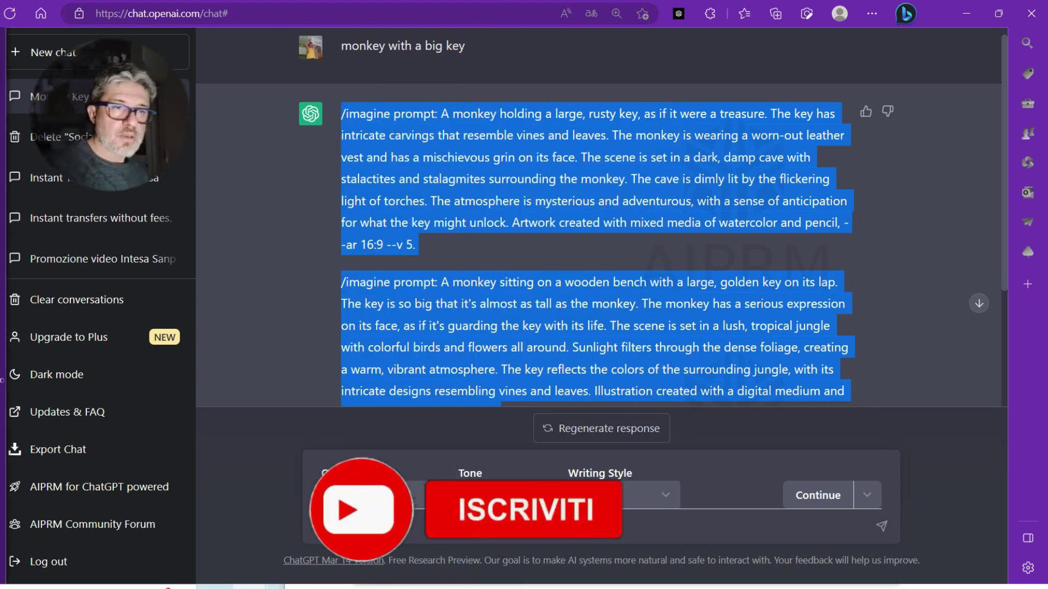
click(14, 180)
key(ctrl+a)
key(ctrl+v)
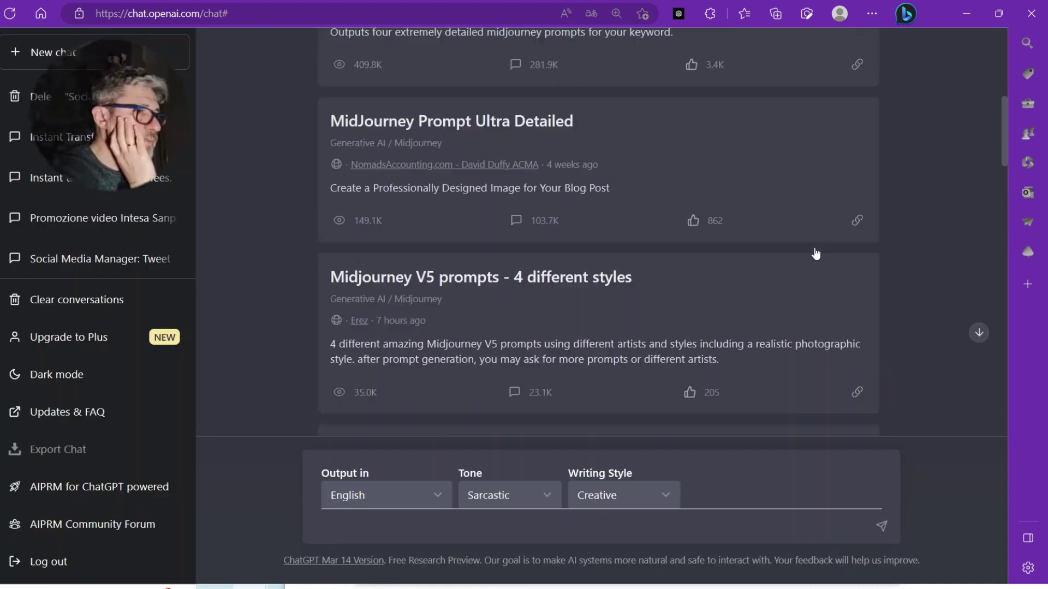
Filter the AIPRM public prompts in ChatGPT by the topic Copywriting and the activity Call to Action.
scroll(813, 253, up, 10)
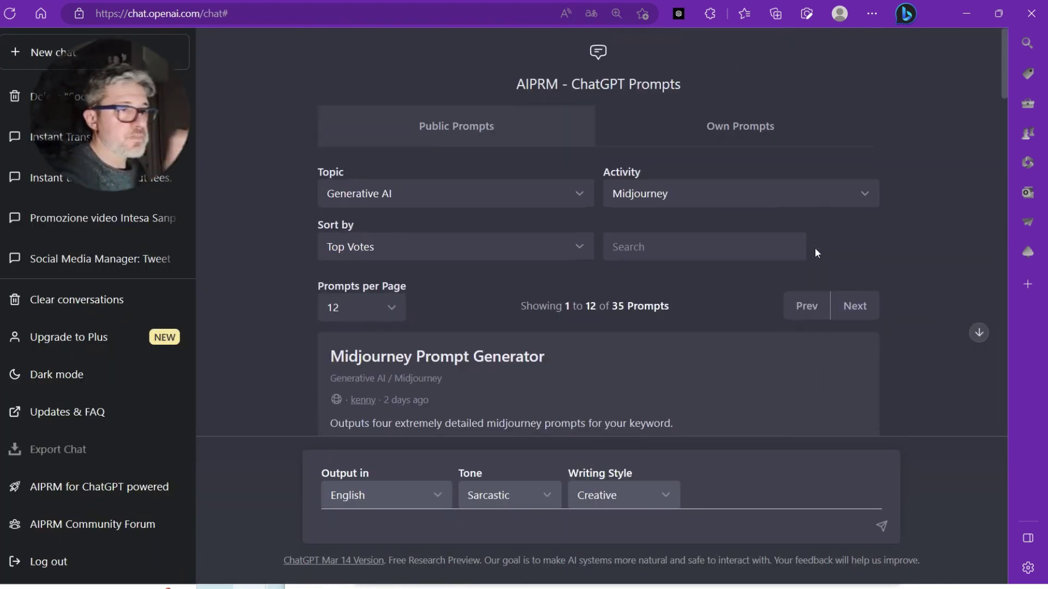
click(513, 206)
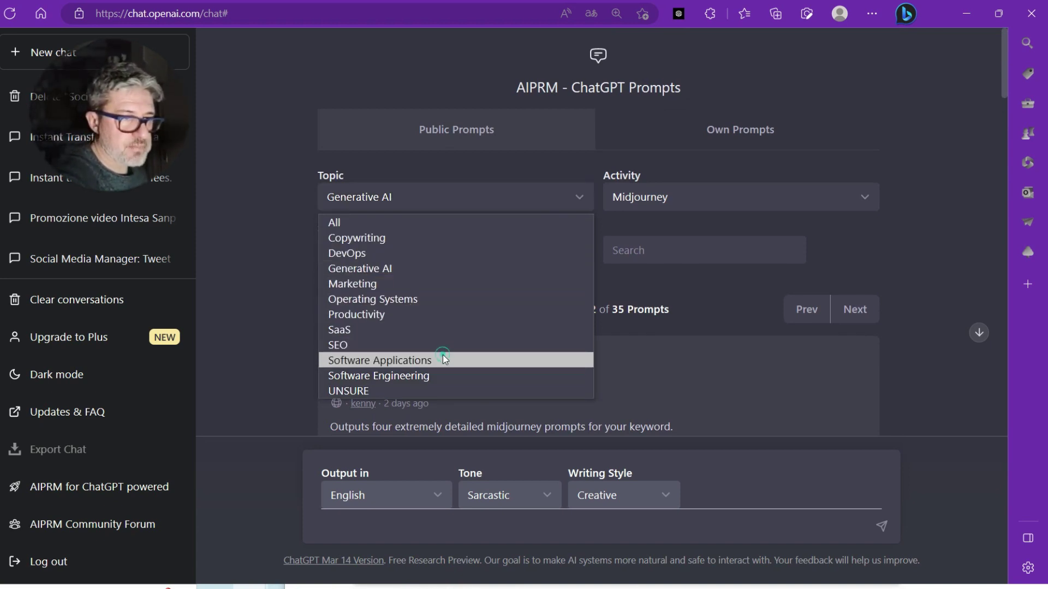
click(439, 237)
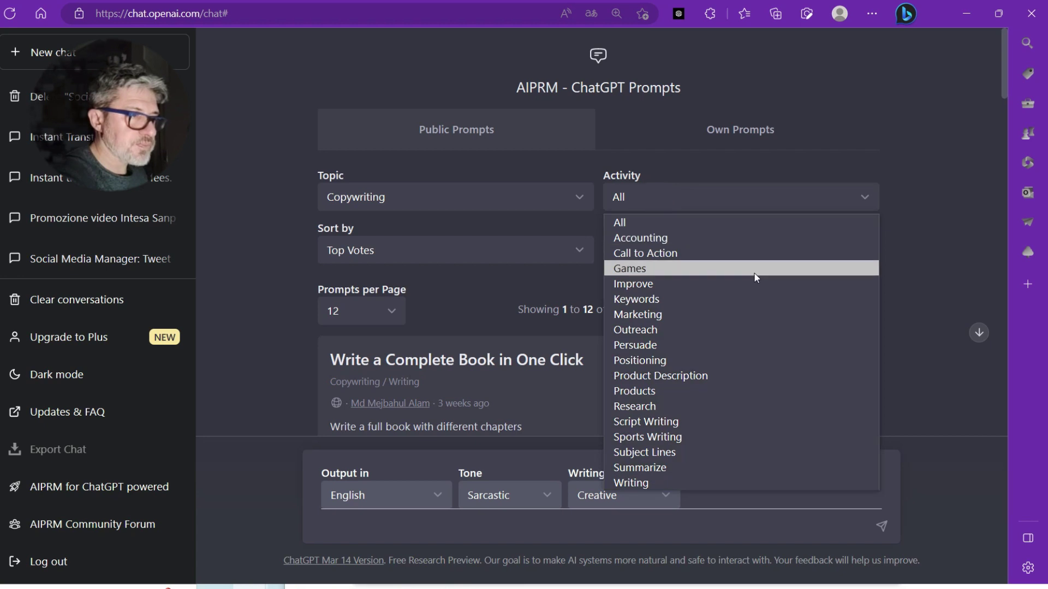
click(640, 360)
click(732, 197)
click(736, 226)
click(732, 199)
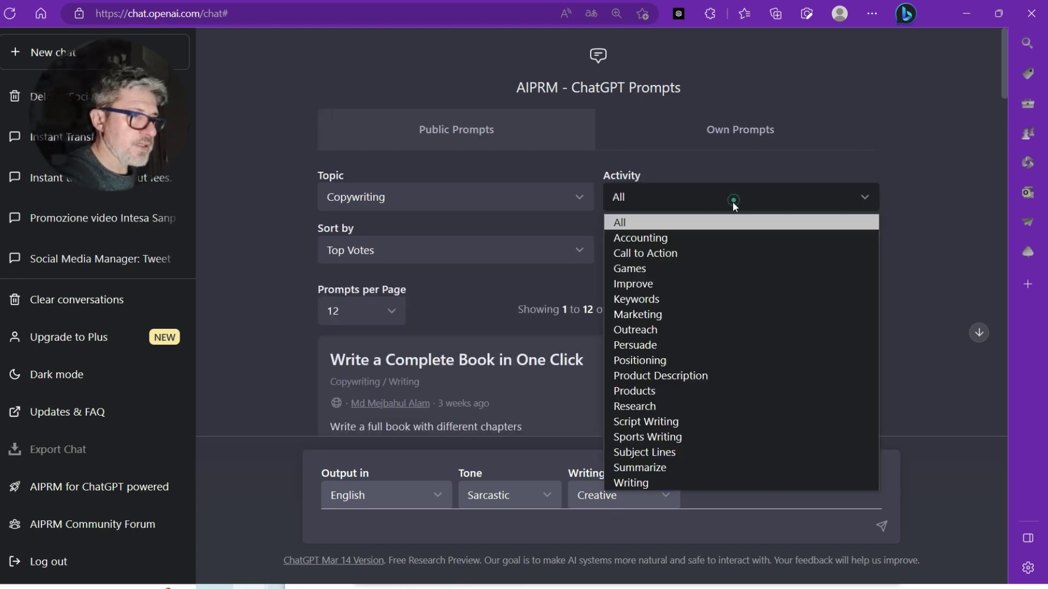
click(712, 248)
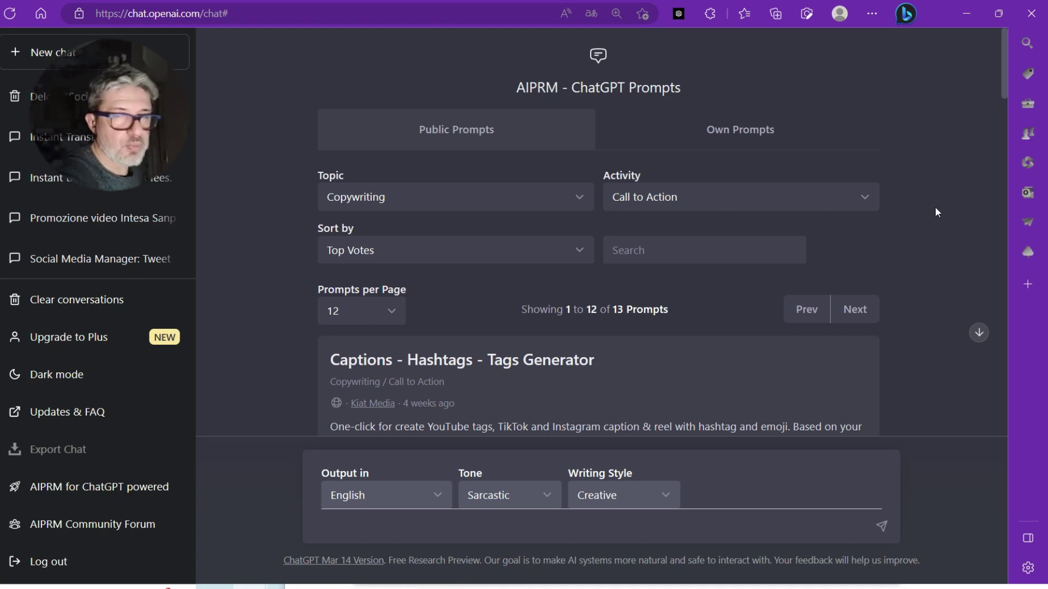
Run the "Captions - Hashtags - Tags Generator" prompt for the topic "AI / Chatgpt".
scroll(935, 205, down, 2)
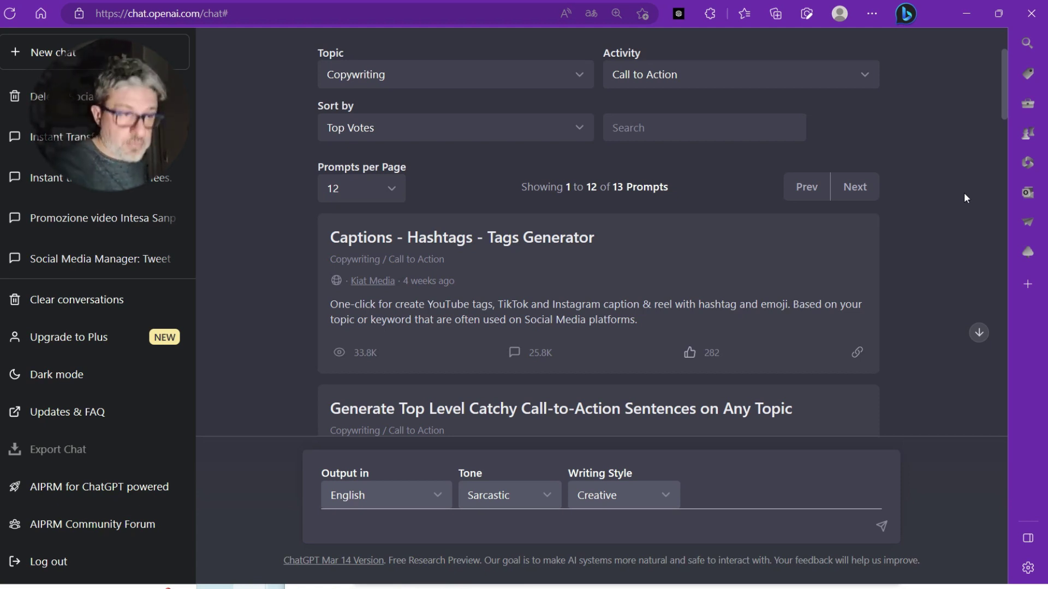
click(701, 282)
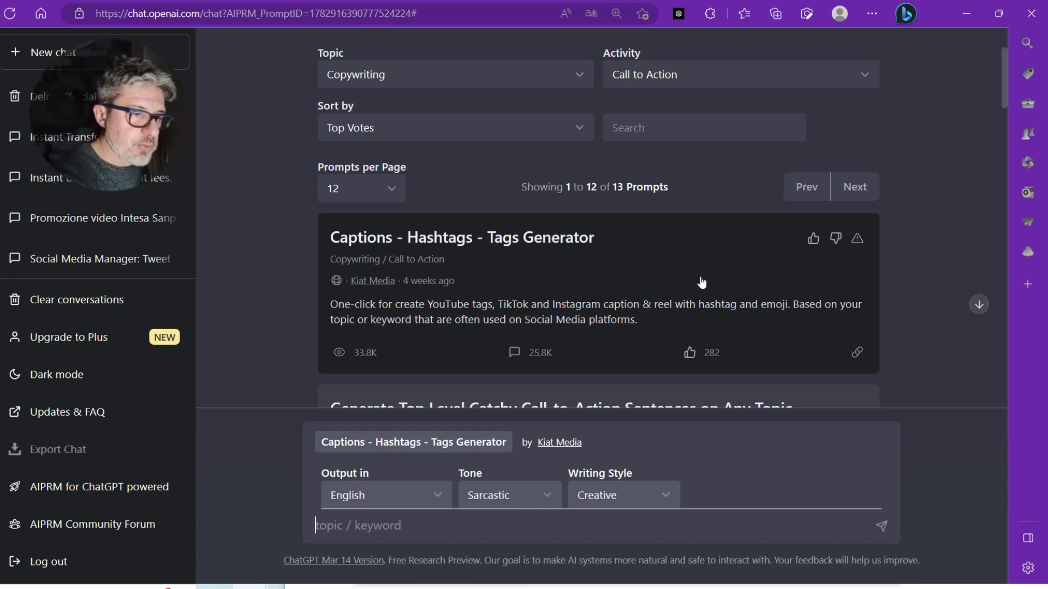
text(AI / Chatgpt)
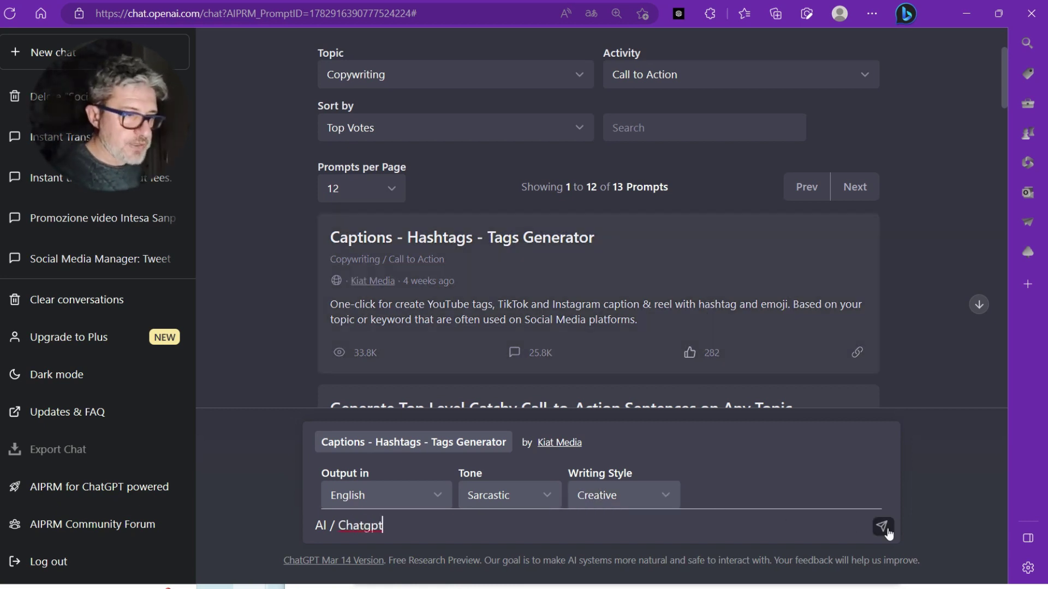
click(892, 528)
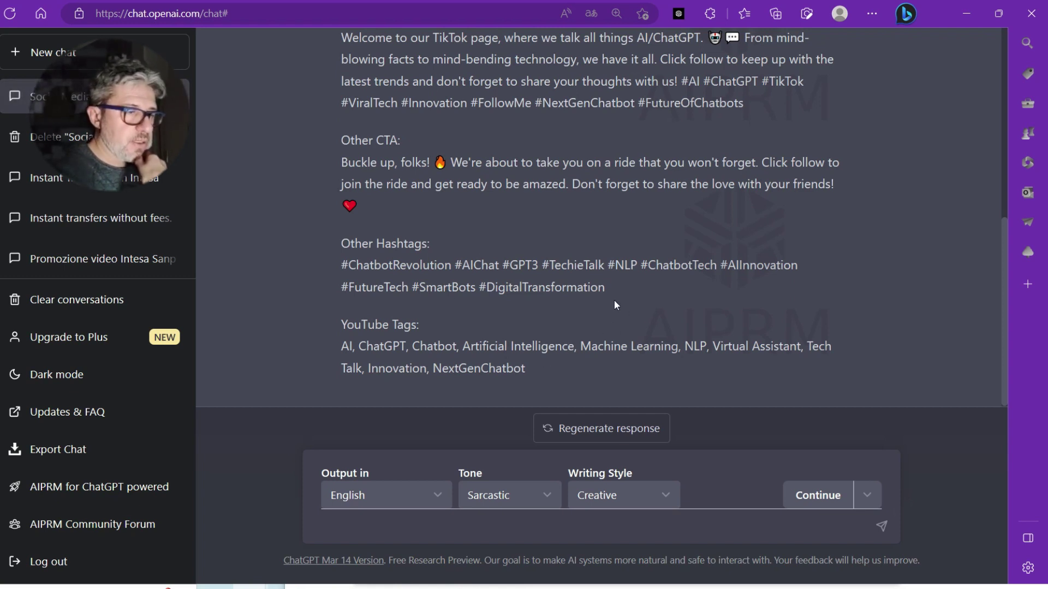
Copy the generated IG caption with its hashtags and translate it into Italian in DeepL.
scroll(615, 300, up, 6)
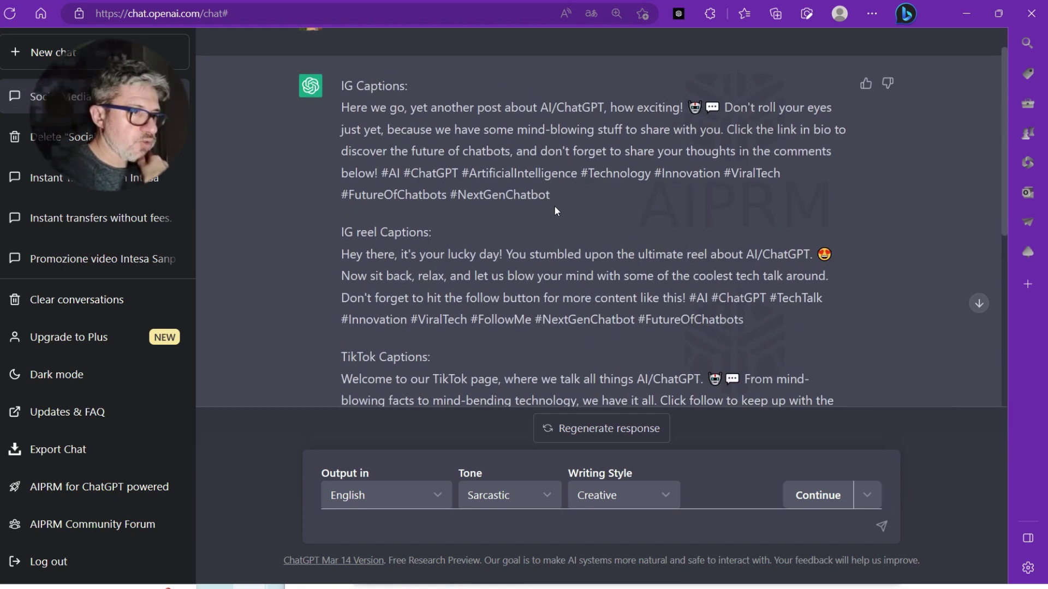
drag(554, 194, 346, 107)
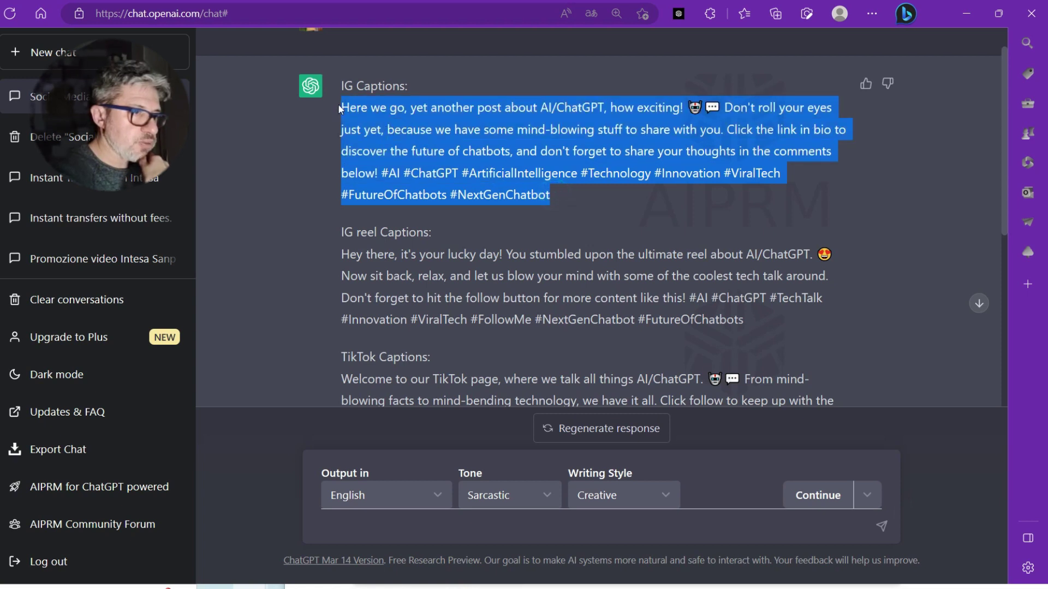
right_click(361, 109)
click(395, 126)
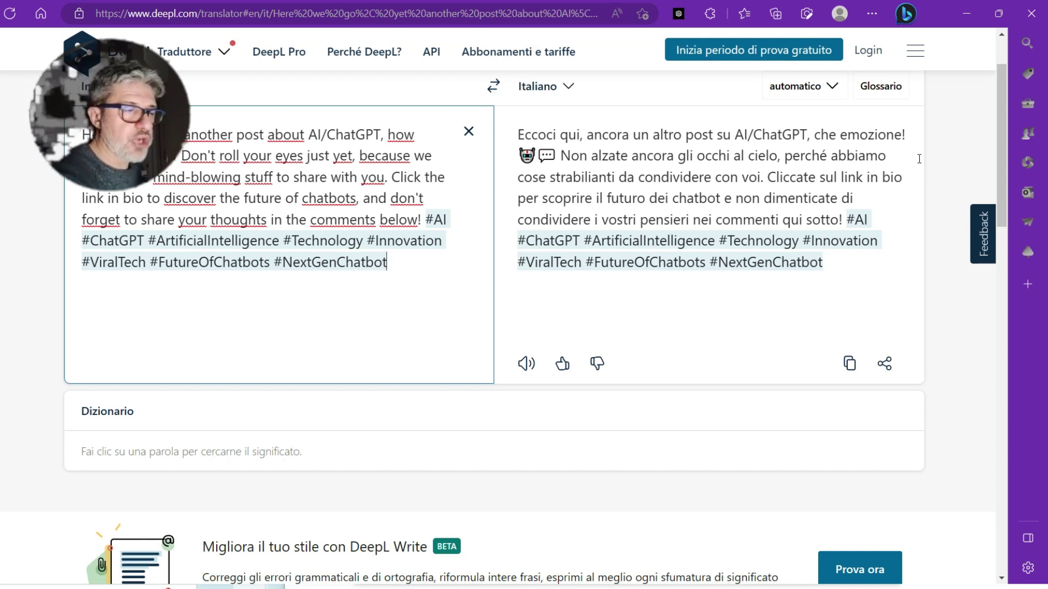
Return to ChatGPT and continue the captions with a Pessimistic tone and Technical writing style.
mouse_move(7, 93)
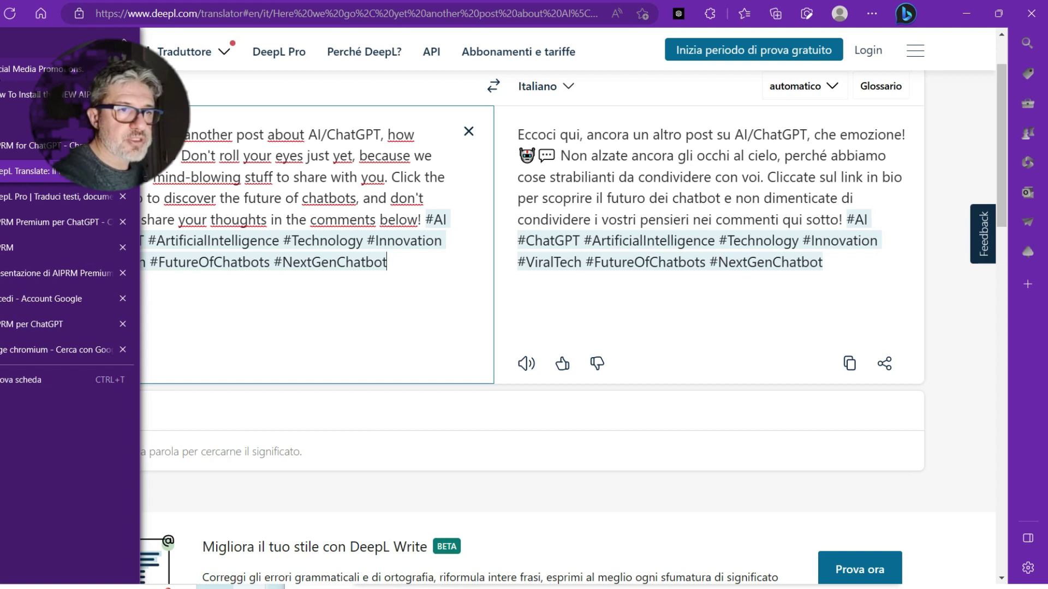
click(38, 69)
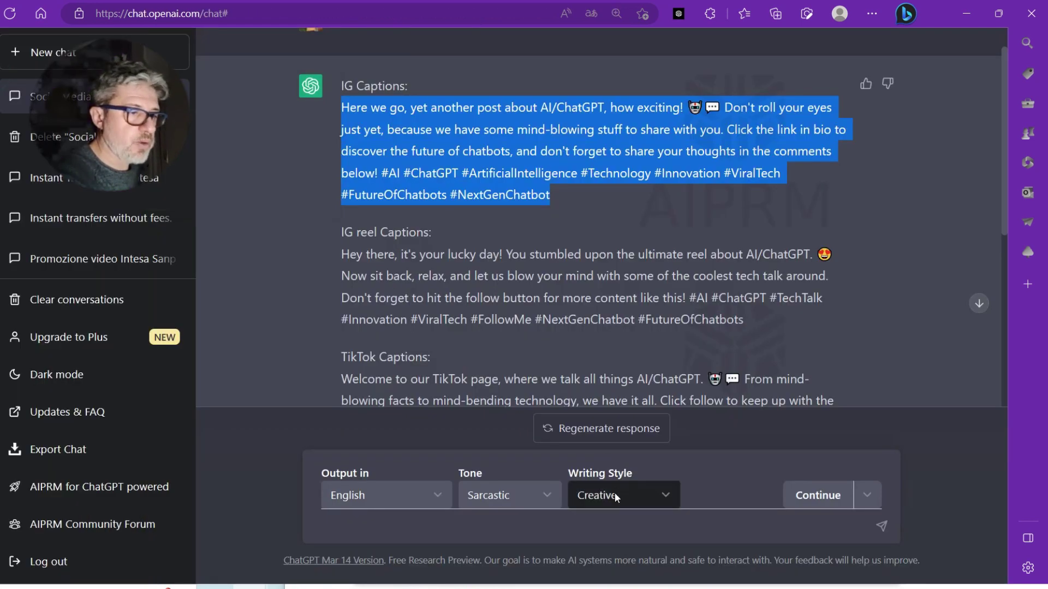
click(553, 497)
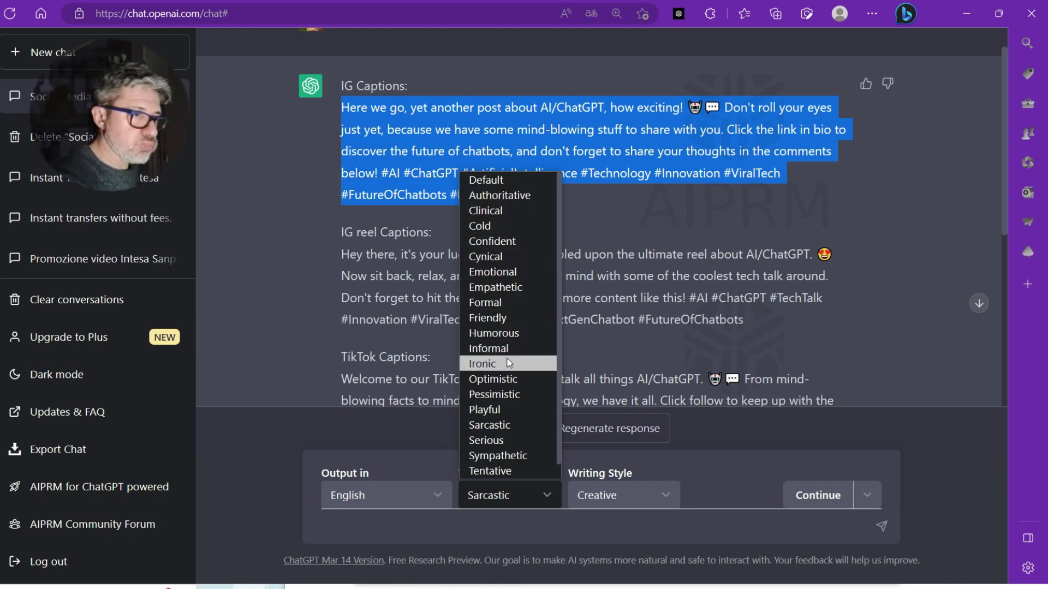
click(507, 394)
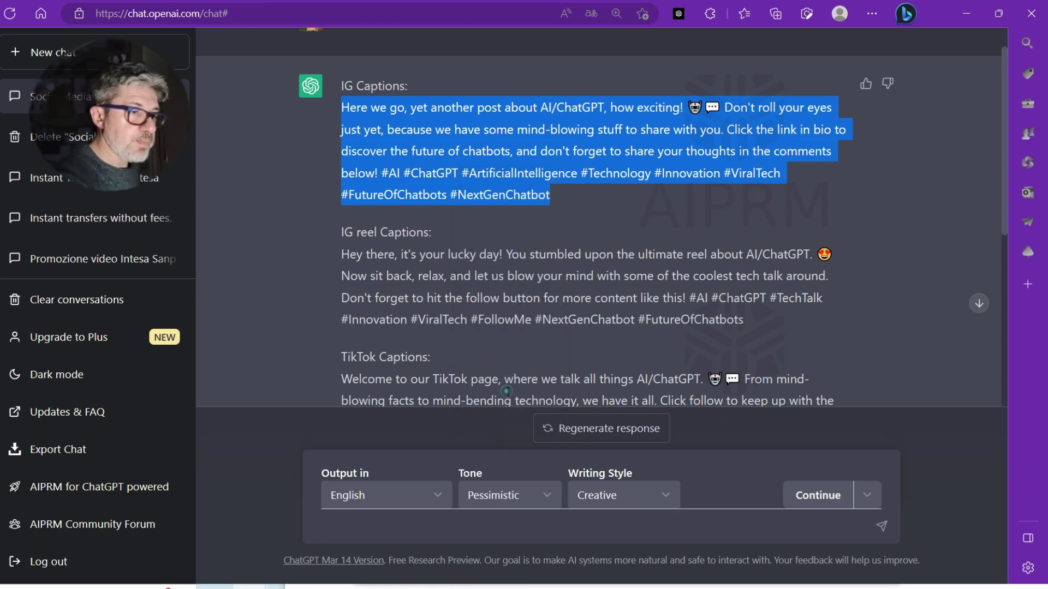
click(604, 500)
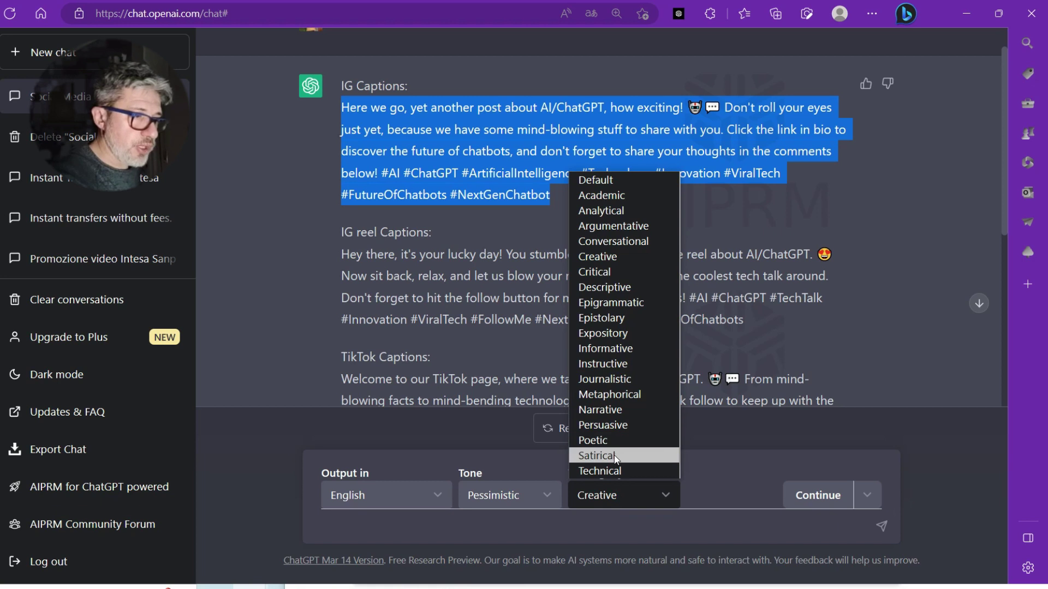
click(607, 470)
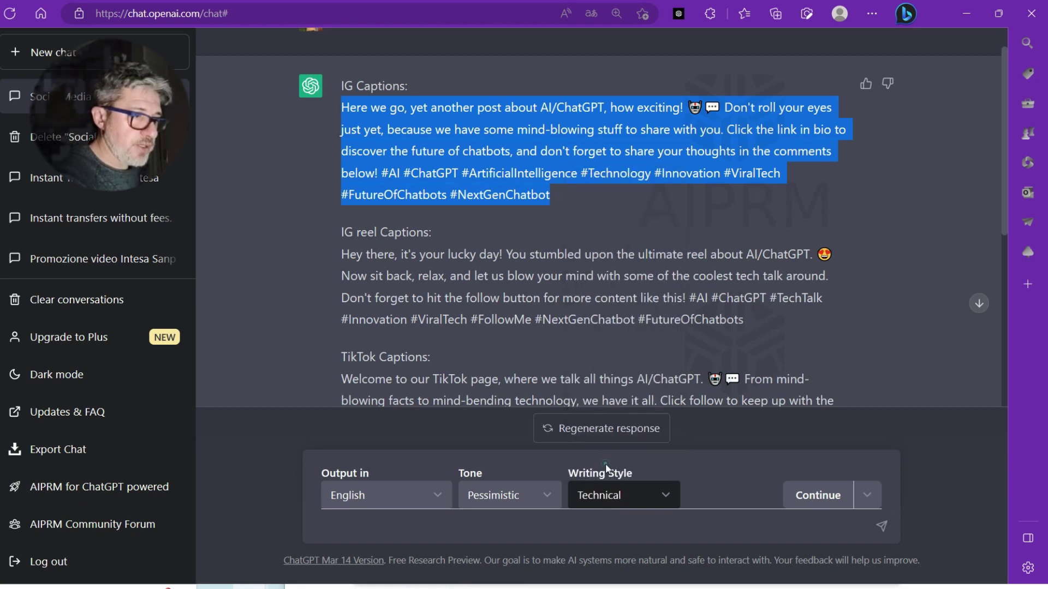
click(833, 496)
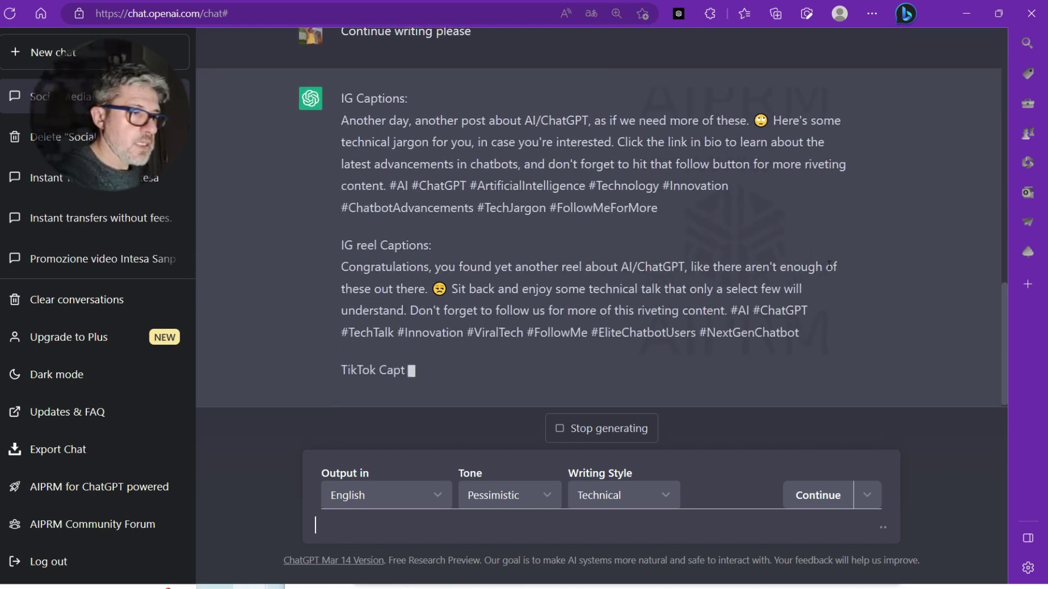
Stop the generation, copy the pessimistic IG and IG reel captions and translate them into Italian in DeepL.
click(609, 433)
drag(815, 307, 372, 141)
drag(344, 112, 342, 98)
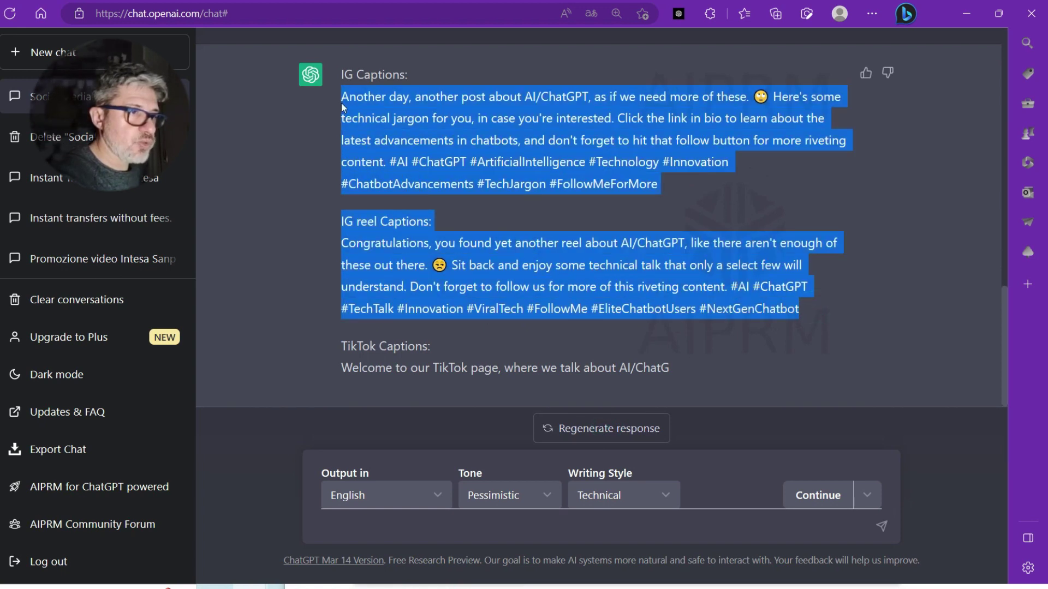
right_click(342, 107)
click(365, 115)
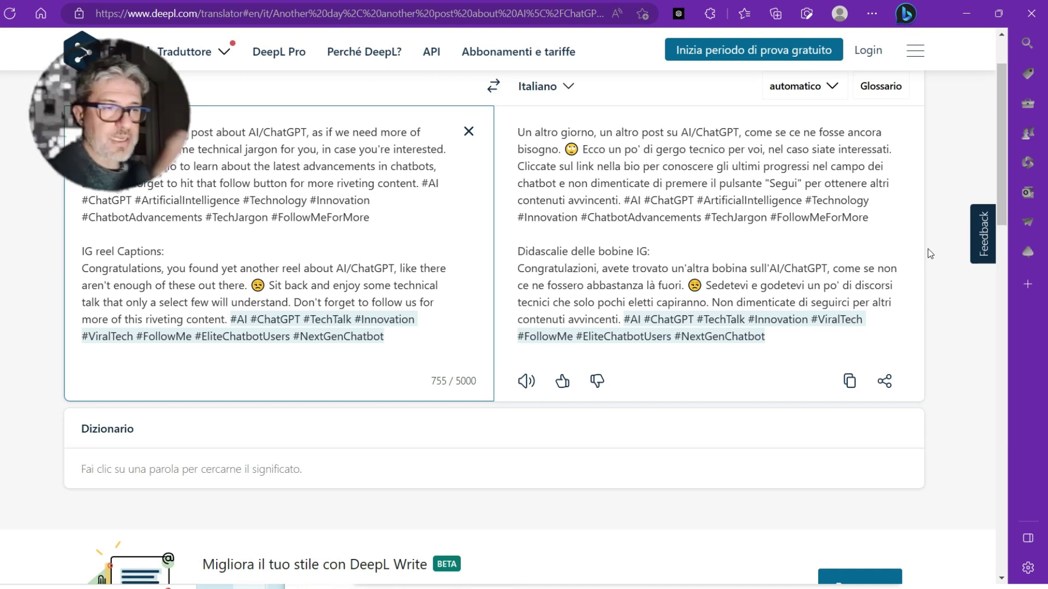
Go back to ChatGPT and continue the captions with a Friendly tone and Conversational writing style.
key(ctrl+Tab)
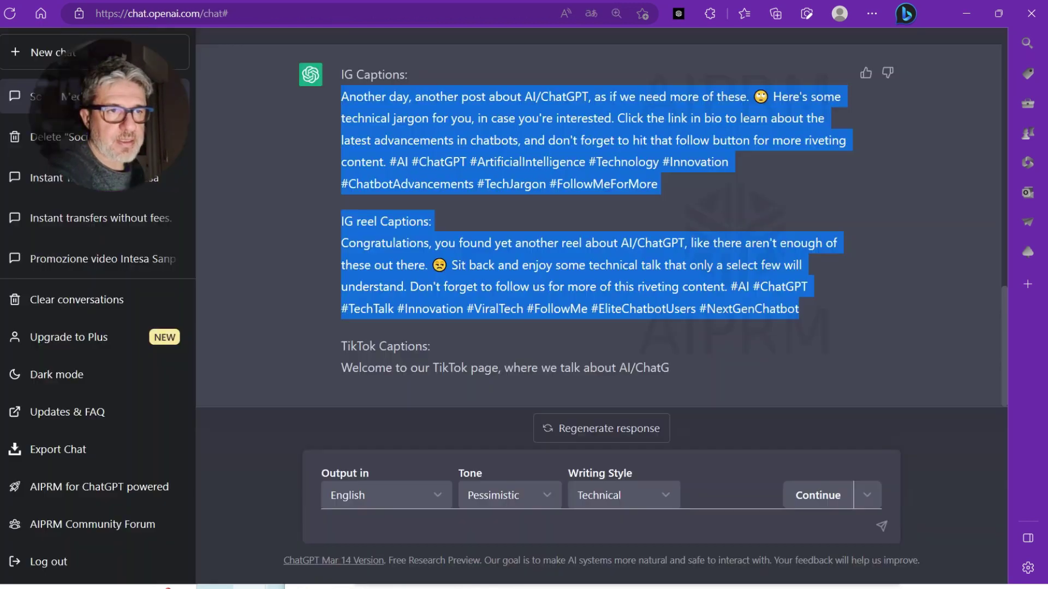
scroll(542, 249, up, 15)
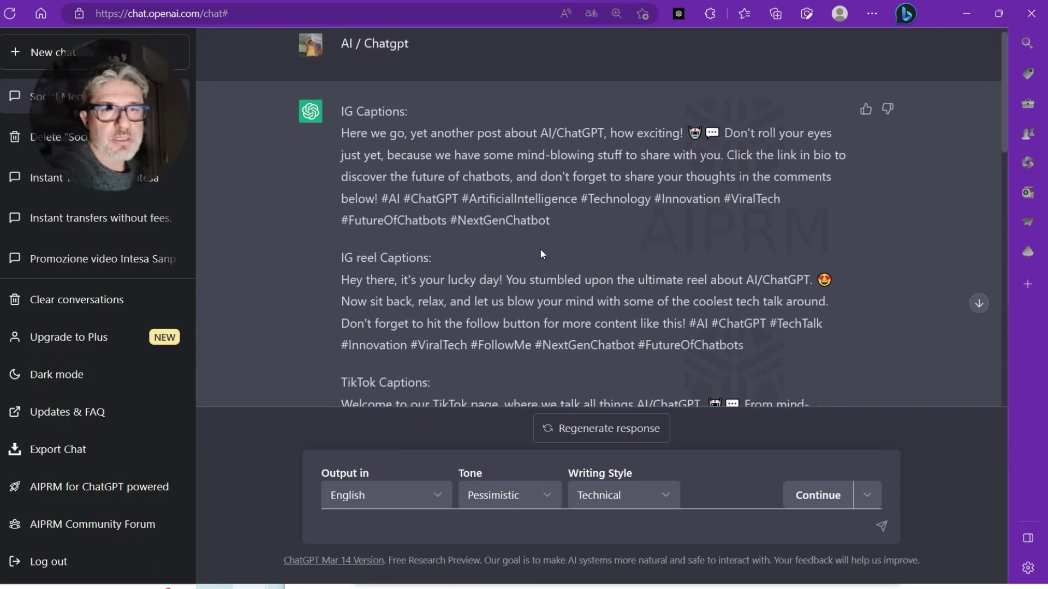
click(524, 495)
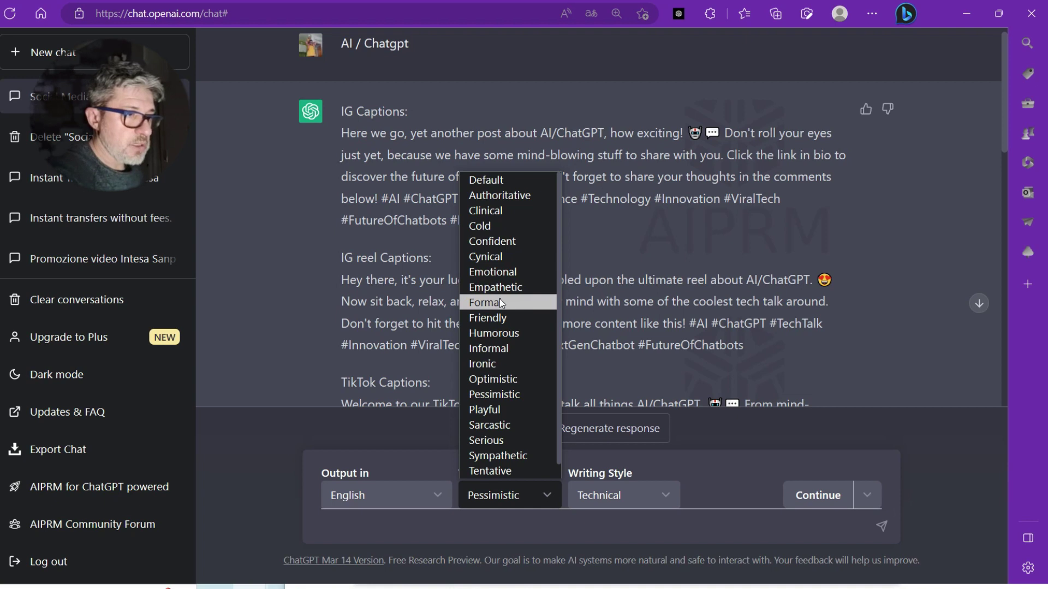
click(500, 318)
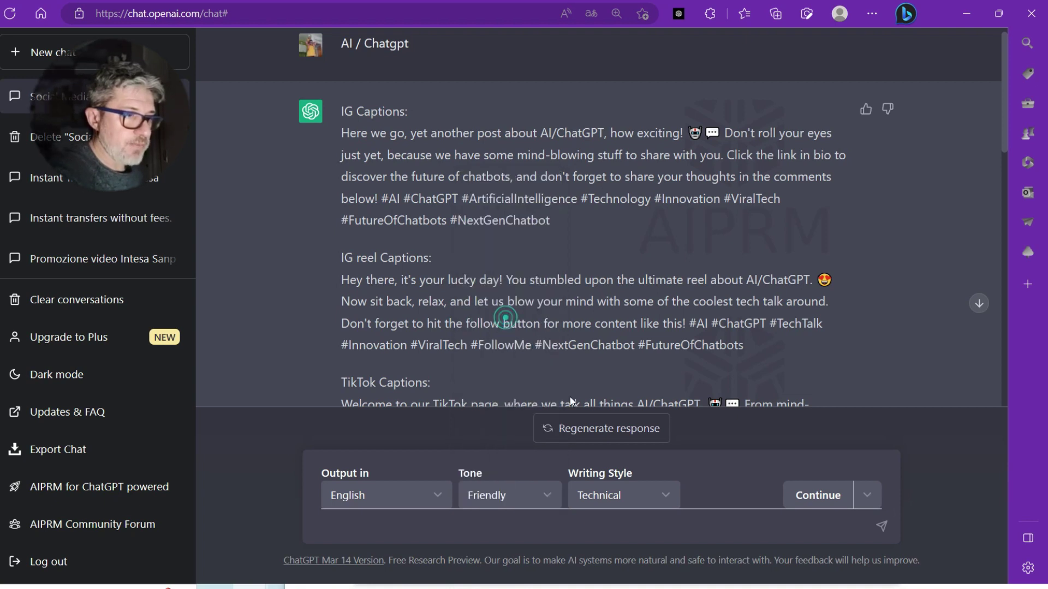
click(627, 494)
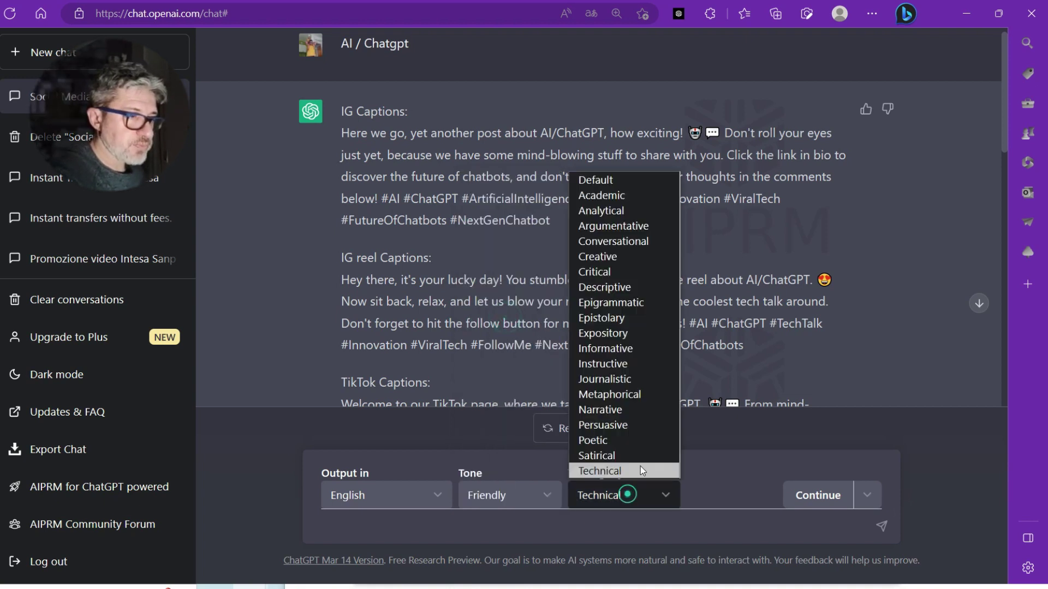
click(653, 241)
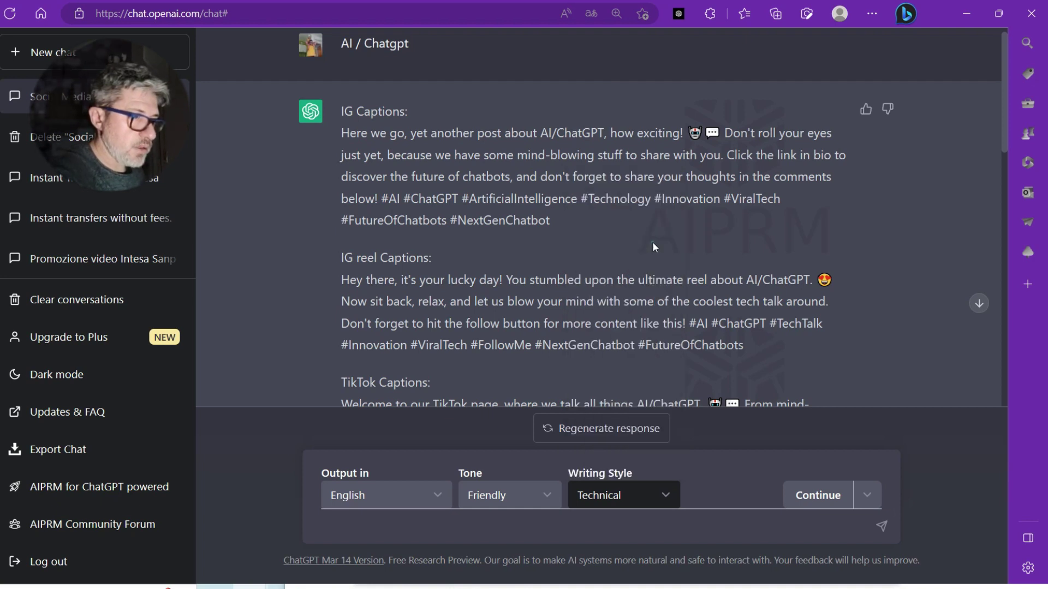
click(837, 495)
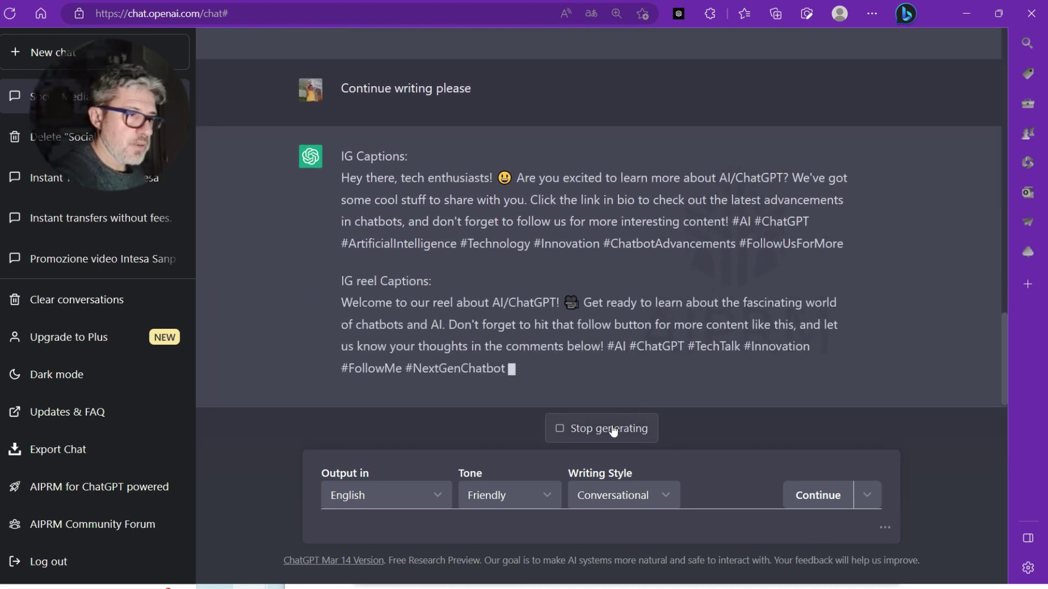
Stop the generation, copy the friendly IG and IG reel captions and translate them into Italian in DeepL.
click(613, 429)
drag(625, 309, 339, 120)
right_click(334, 122)
click(349, 133)
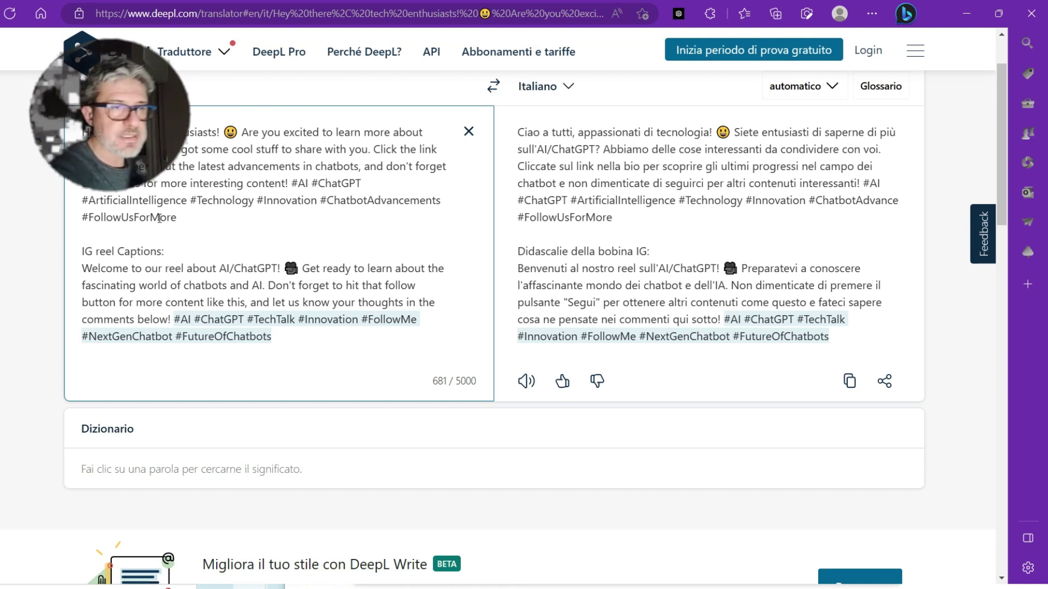
Return to ChatGPT and reset the AIPRM prompt library's topic filter to All.
key(alt+Tab)
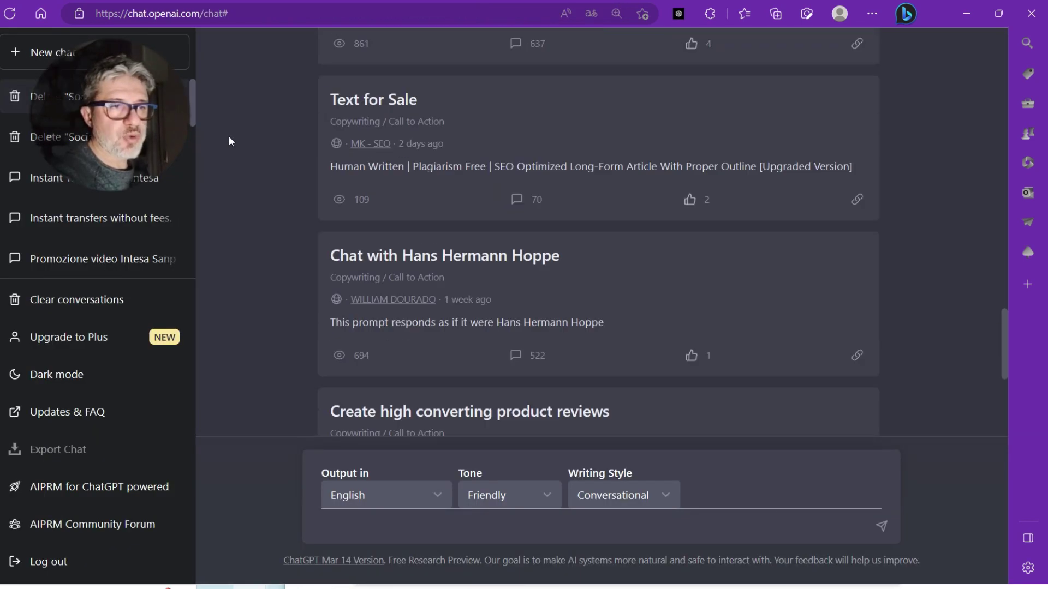
scroll(577, 236, down, 5)
scroll(798, 194, up, 8)
scroll(799, 197, up, 15)
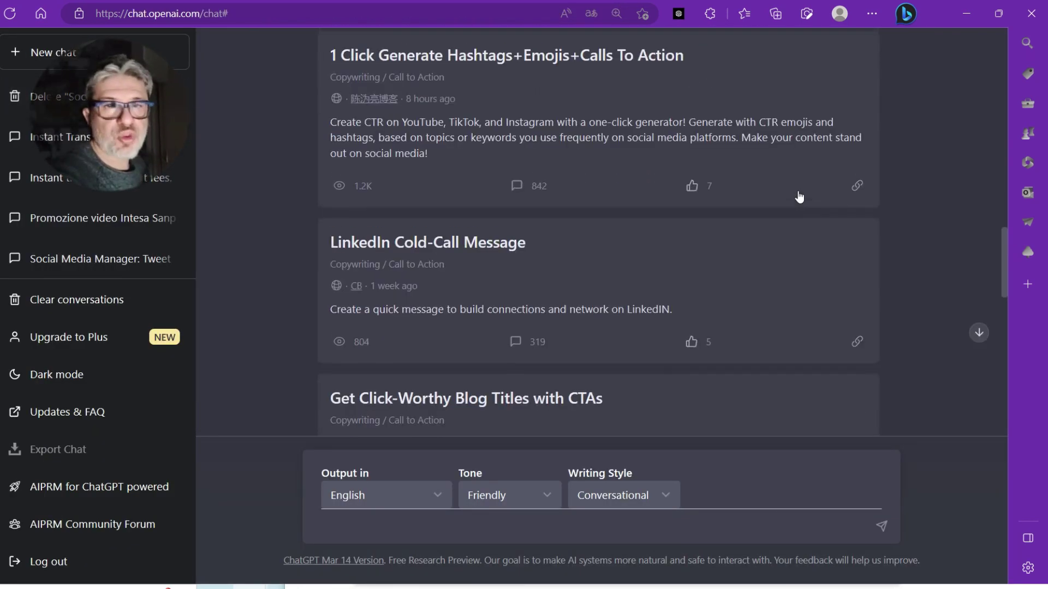
click(798, 197)
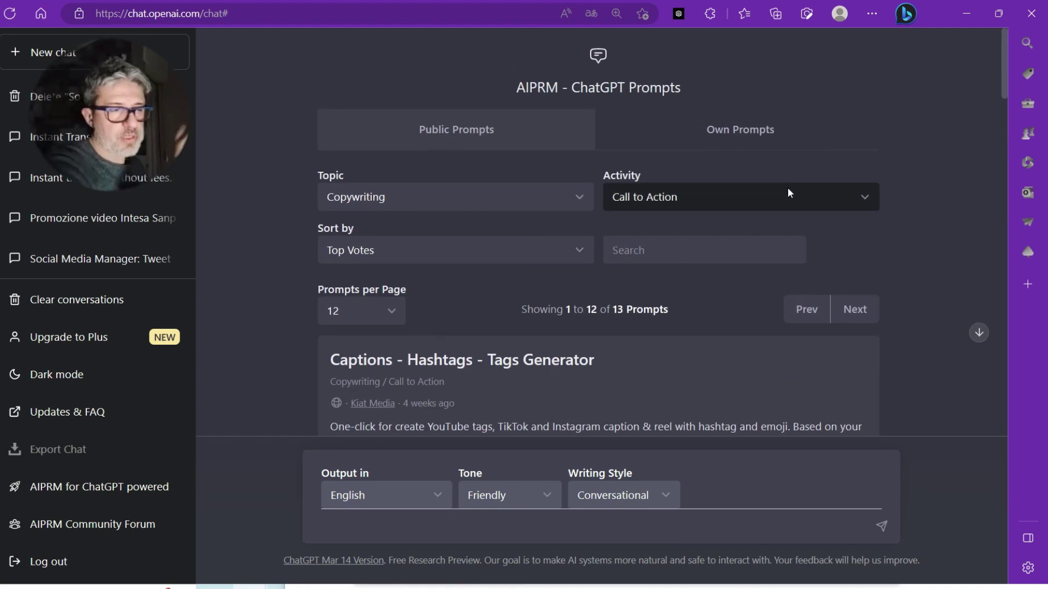
click(580, 194)
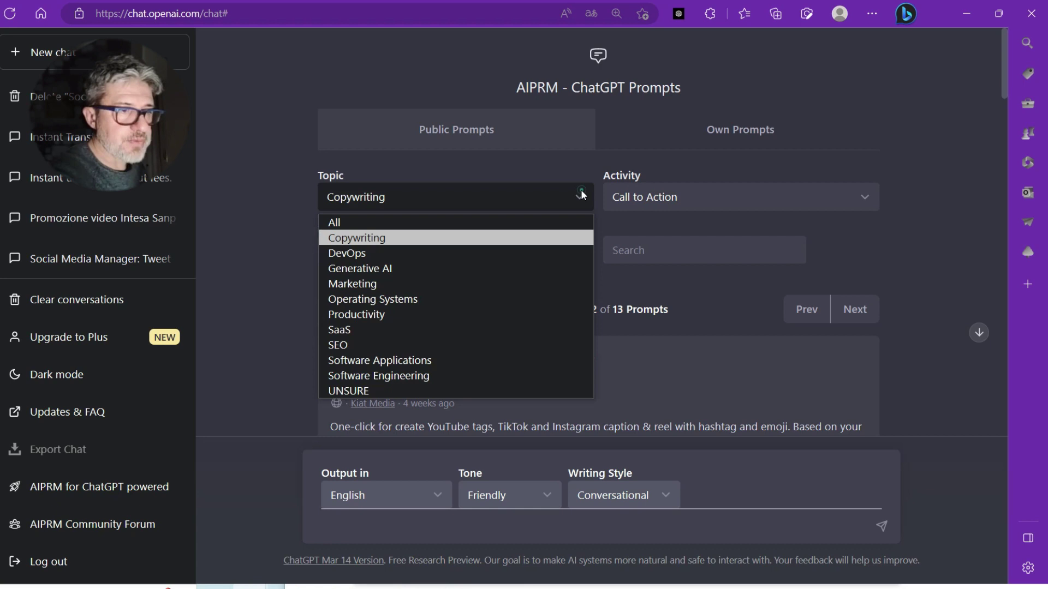
click(466, 223)
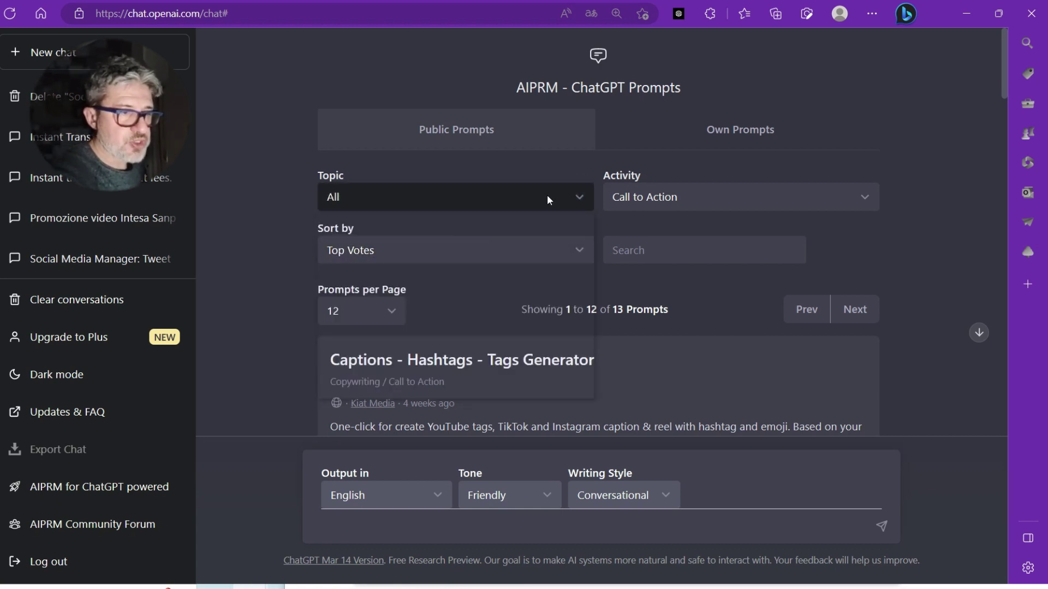
click(548, 195)
scroll(501, 240, up, 2)
click(495, 199)
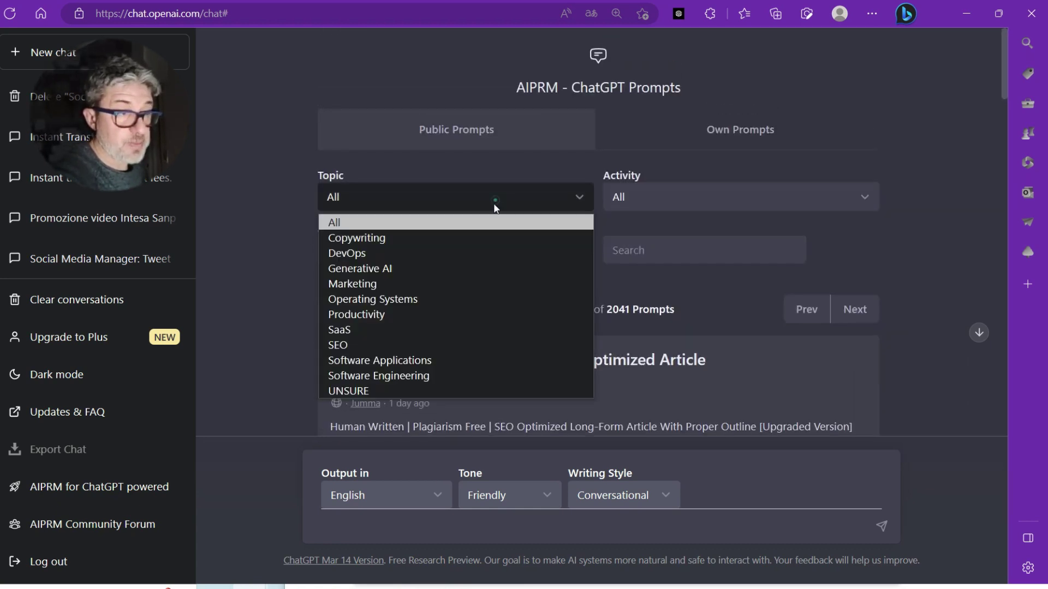
click(470, 225)
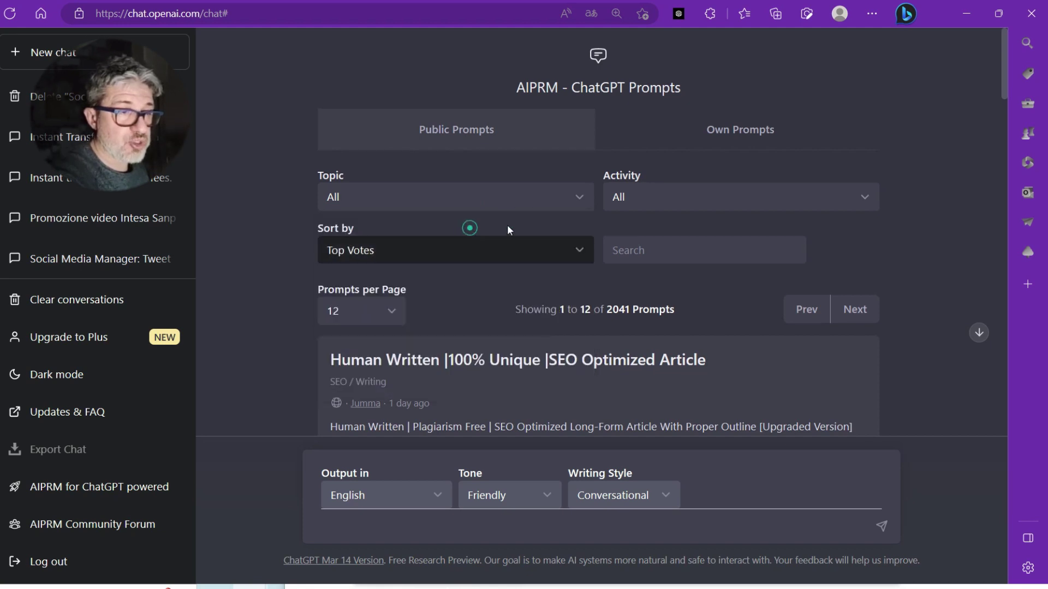
click(940, 160)
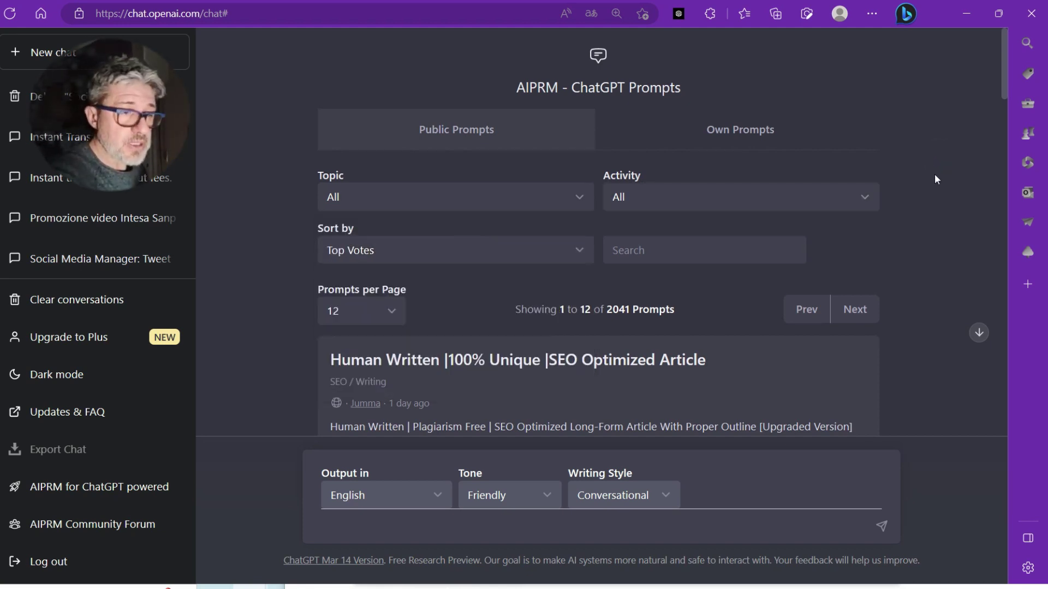
Keep the topic filter on All and filter the public prompts by the Writing activity.
click(520, 190)
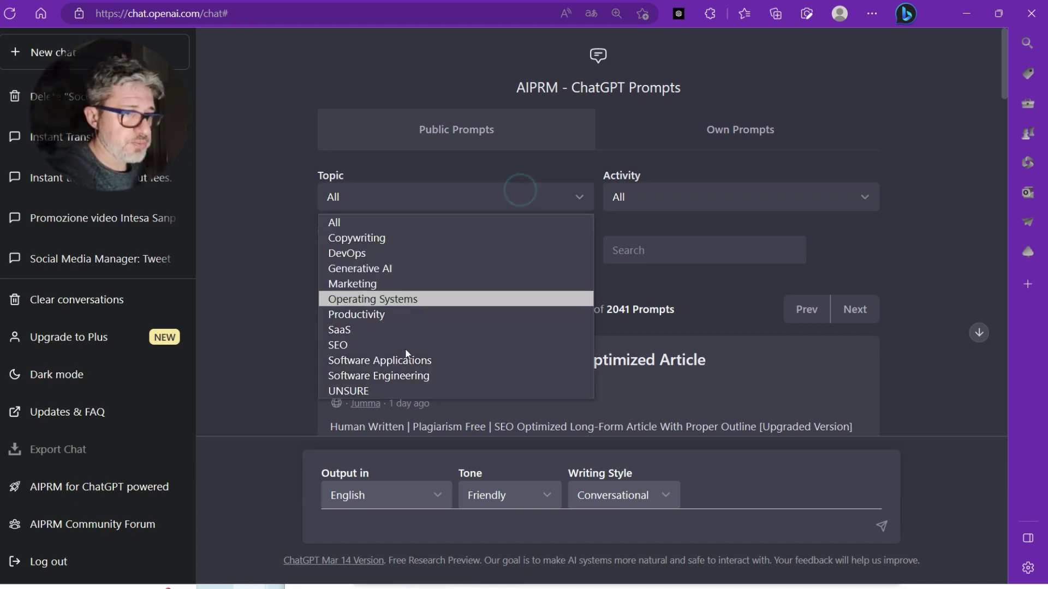
click(441, 221)
click(648, 201)
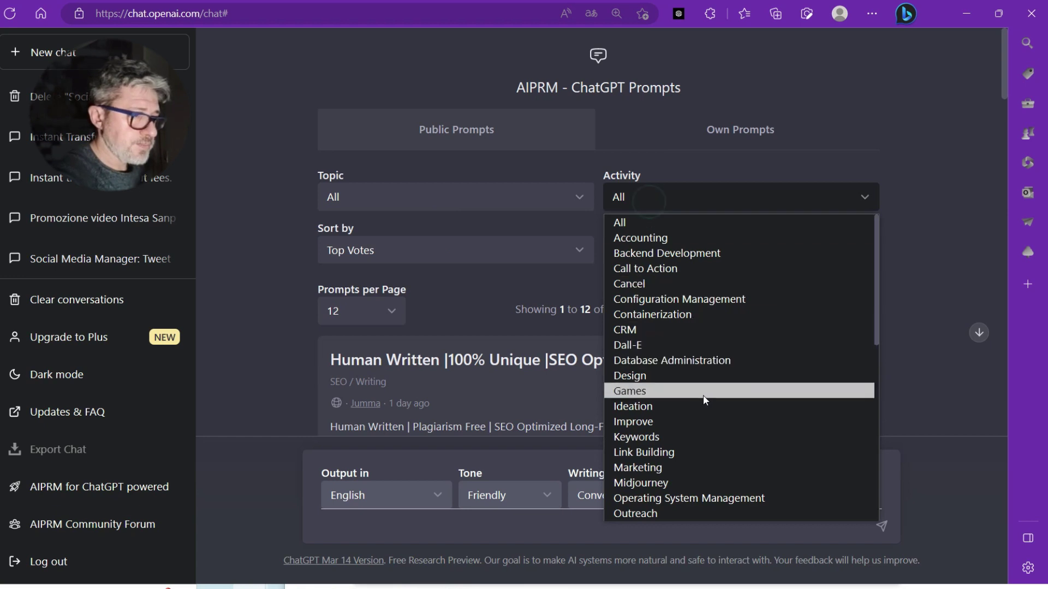
scroll(704, 445, down, 8)
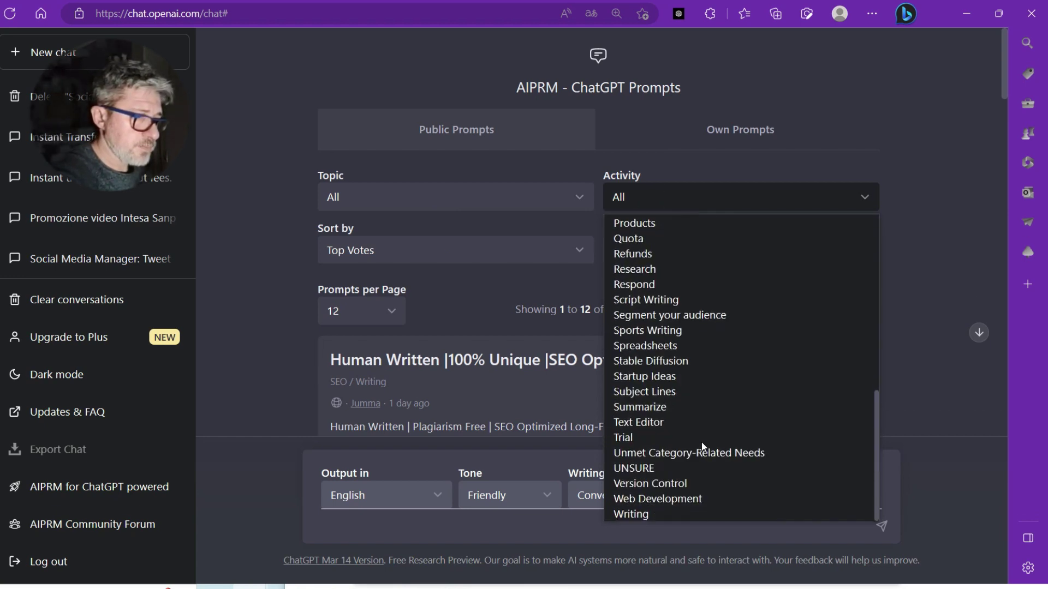
click(655, 515)
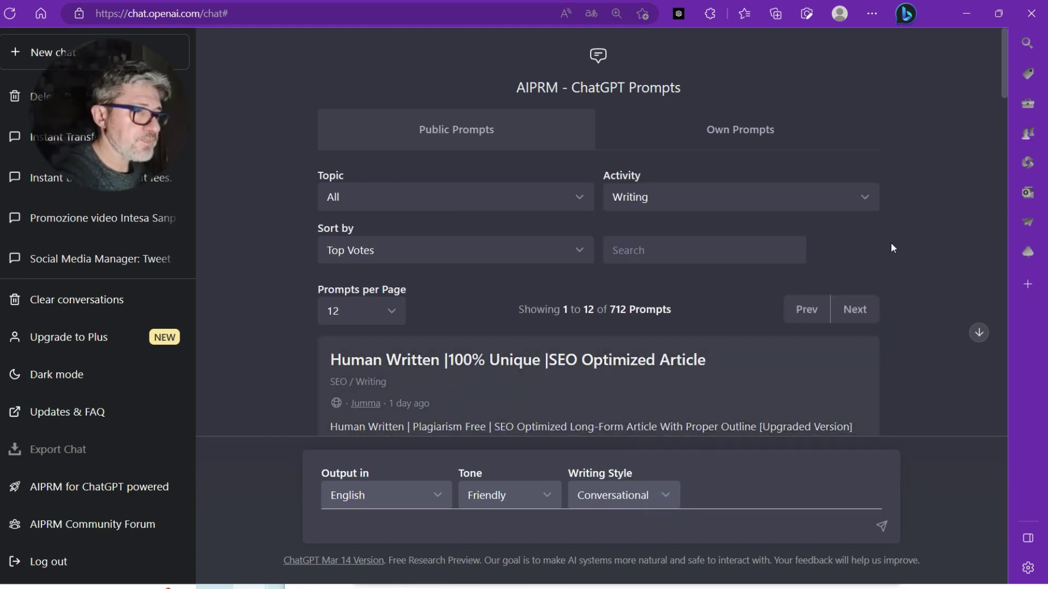
Choose the "Human Written |100% Unique |SEO Optimized Article" prompt and submit it with the title "How to use Chatgpt".
scroll(892, 244, down, 2)
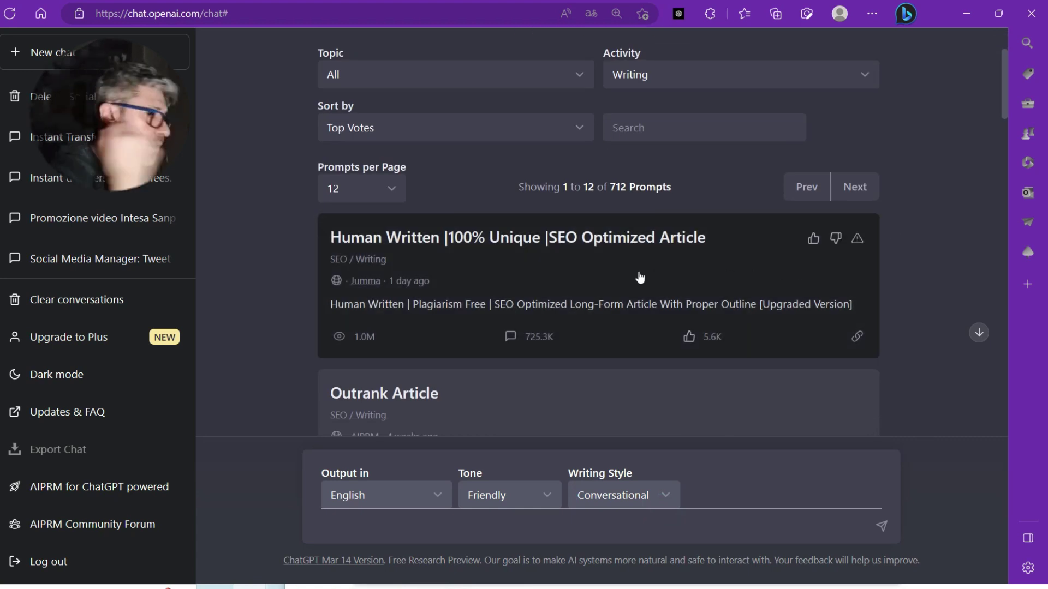
click(640, 277)
scroll(809, 239, down, 1)
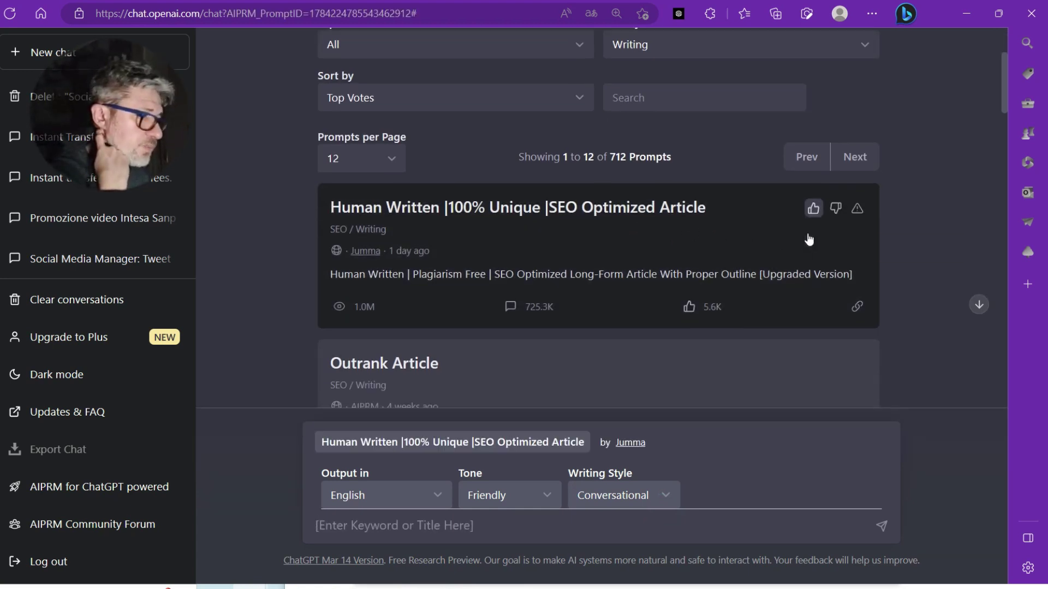
scroll(808, 239, down, 1)
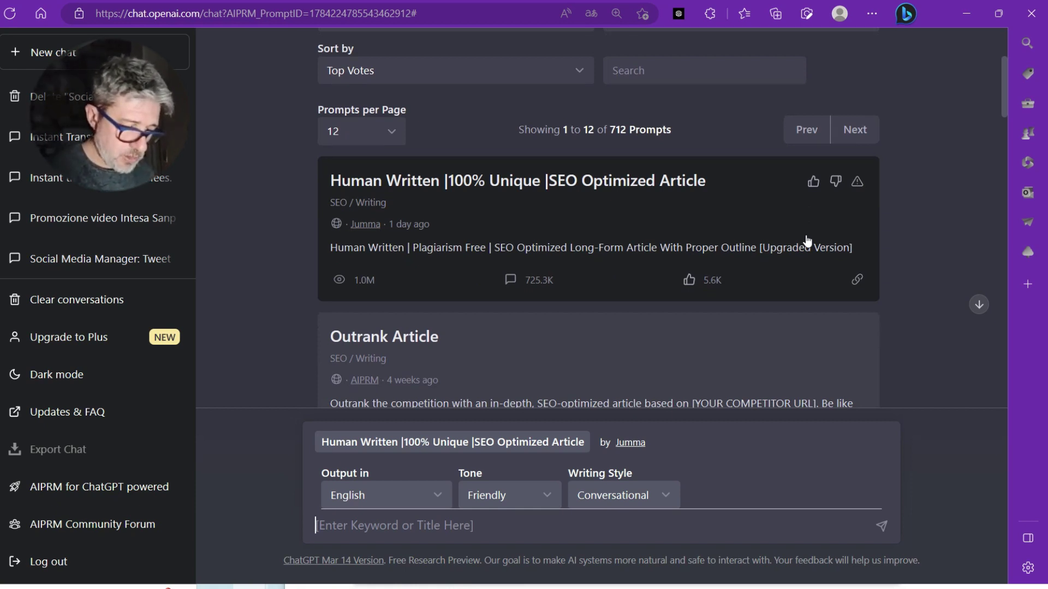
text(How to y)
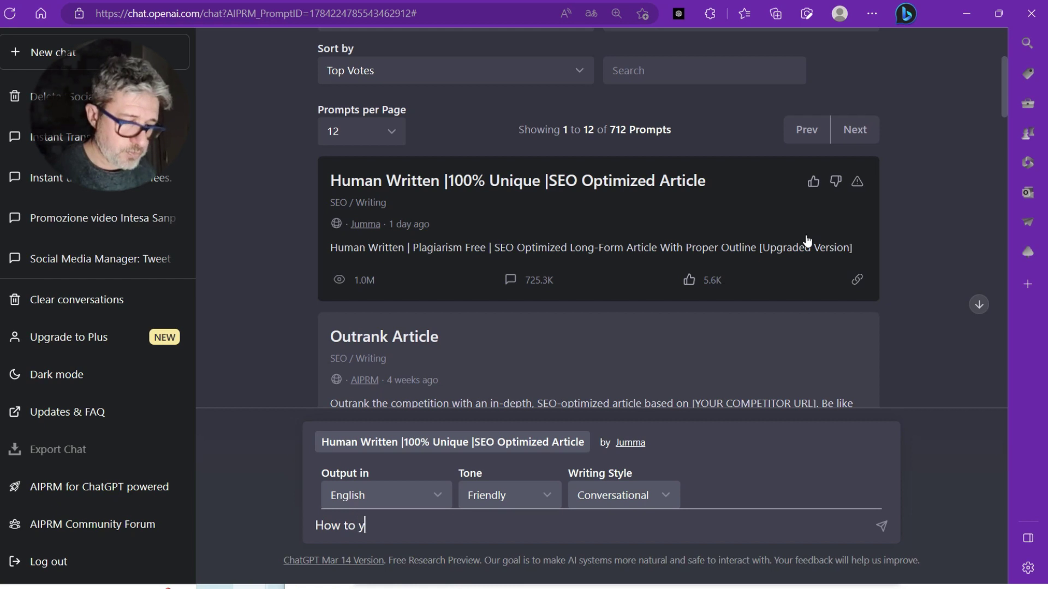
key(BackSpace)
text(use Chatg)
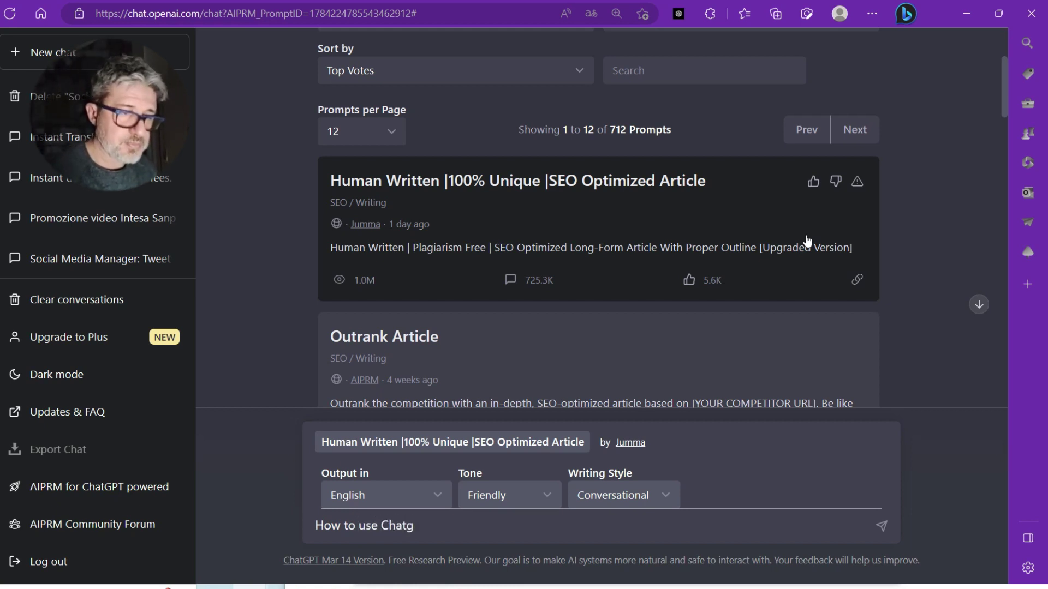
text(pt)
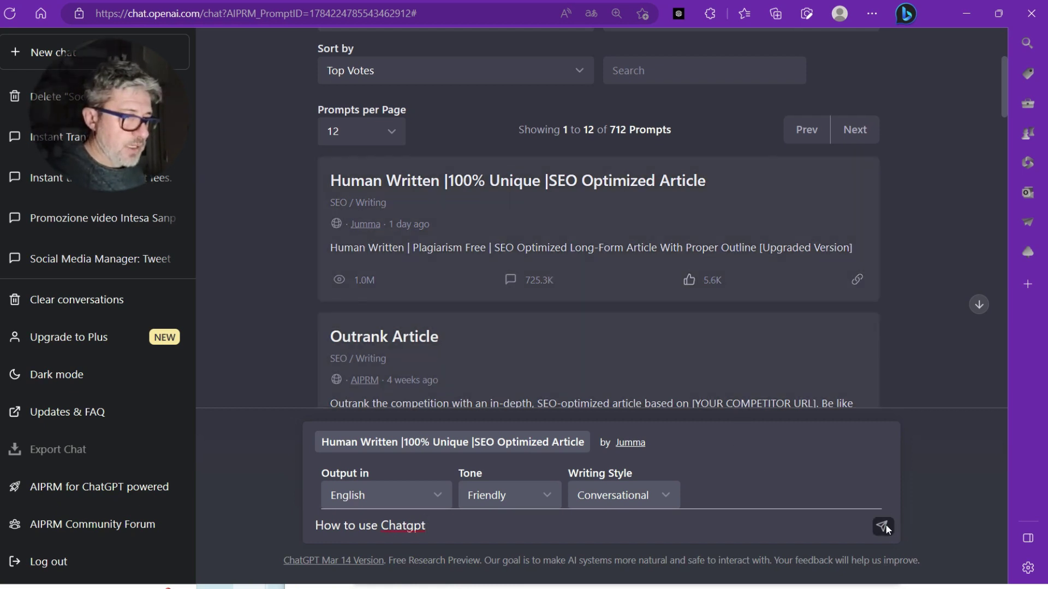
click(883, 526)
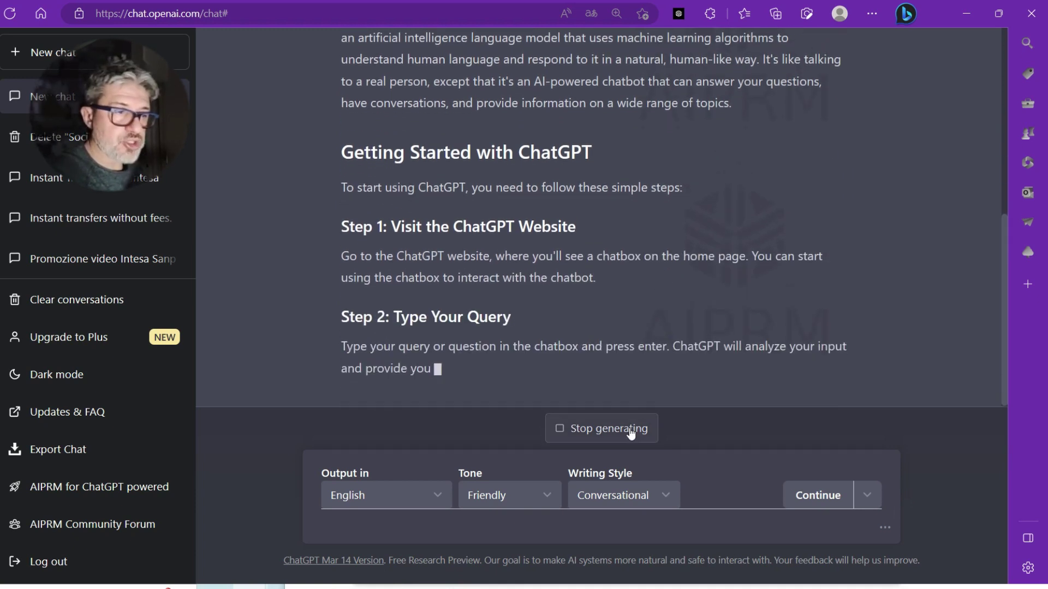
Stop generating the article and return to its beginning.
click(630, 431)
scroll(664, 306, up, 6)
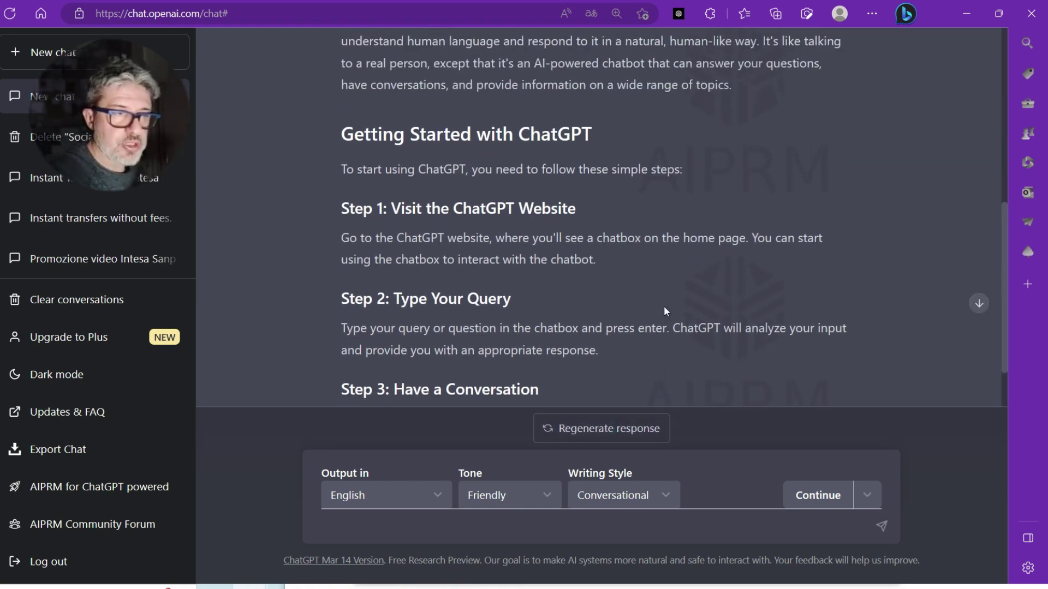
scroll(665, 307, up, 2)
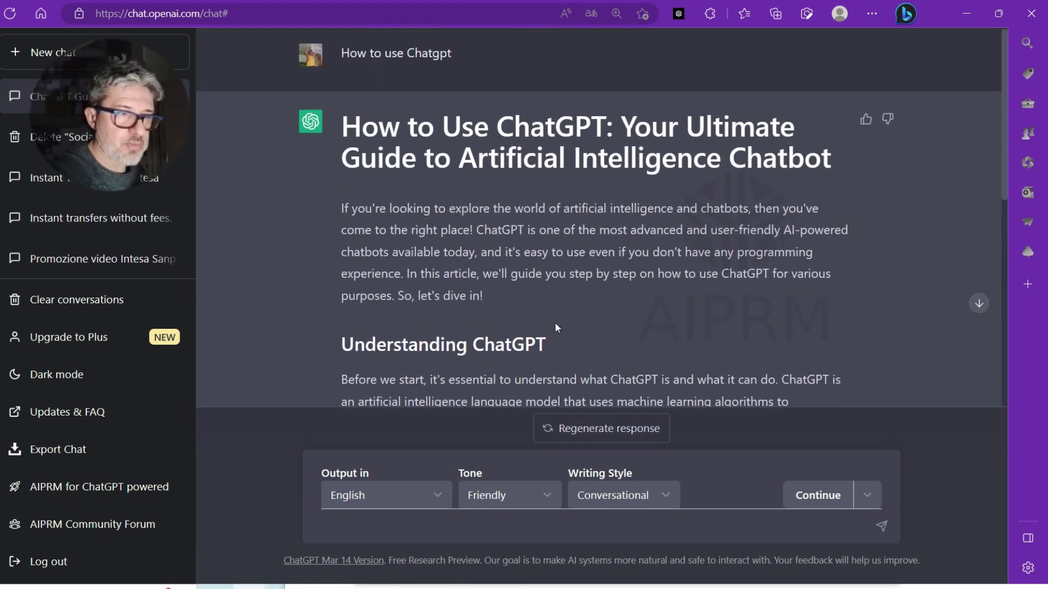
Select the article's introductory paragraph and translate it into Italian in place with the DeepL browser extension.
drag(515, 292, 340, 209)
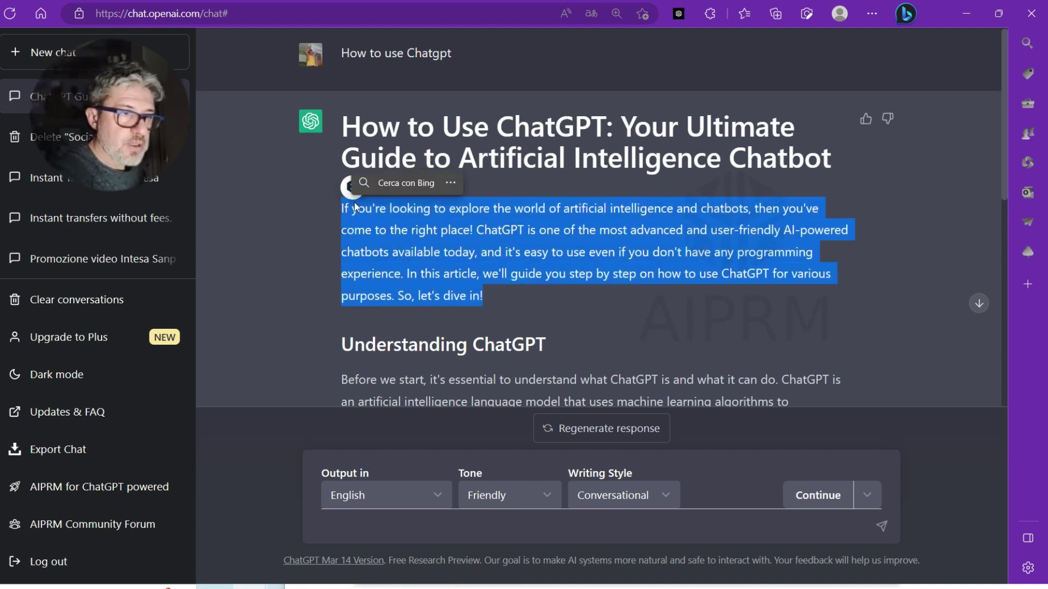
click(457, 186)
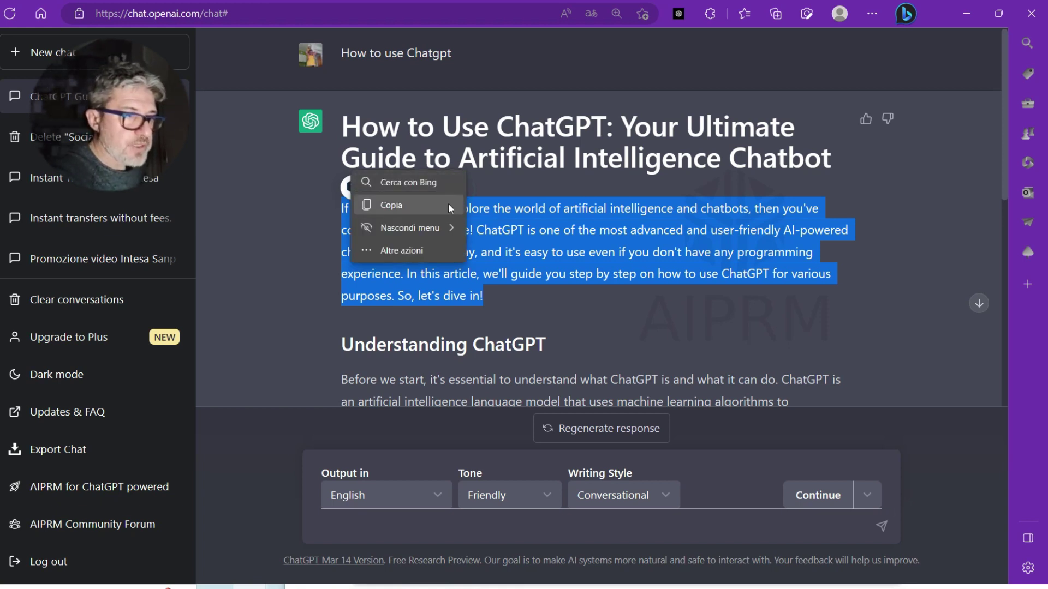
click(504, 190)
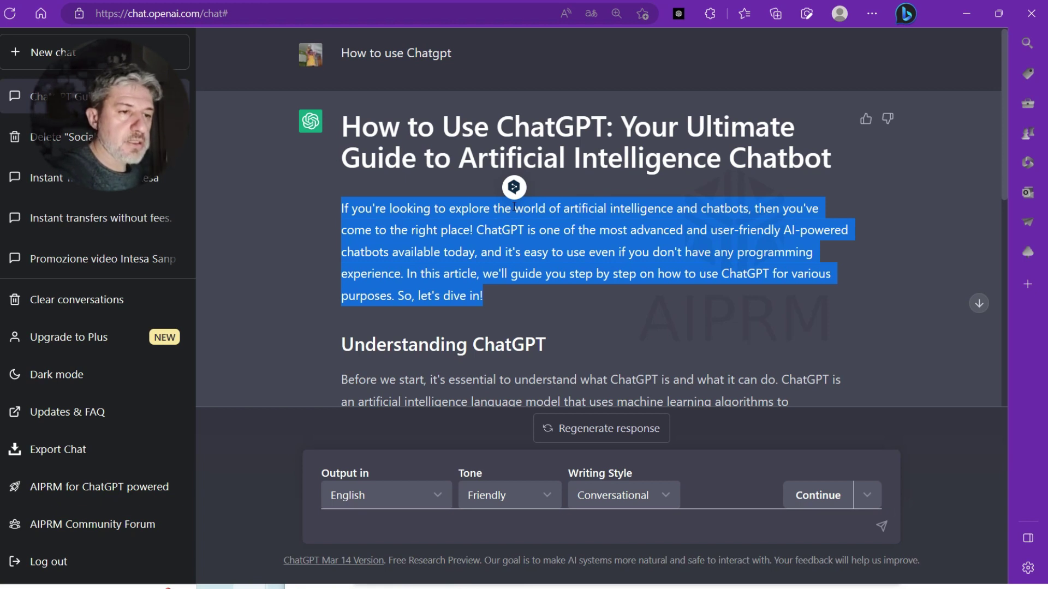
right_click(540, 222)
key(Escape)
click(518, 188)
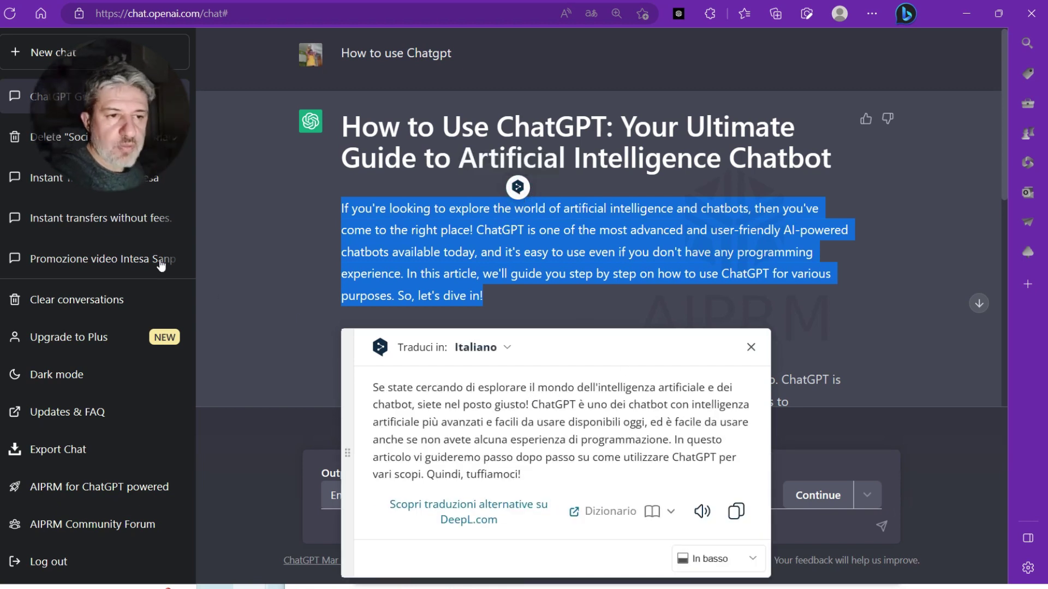
mouse_move(2, 145)
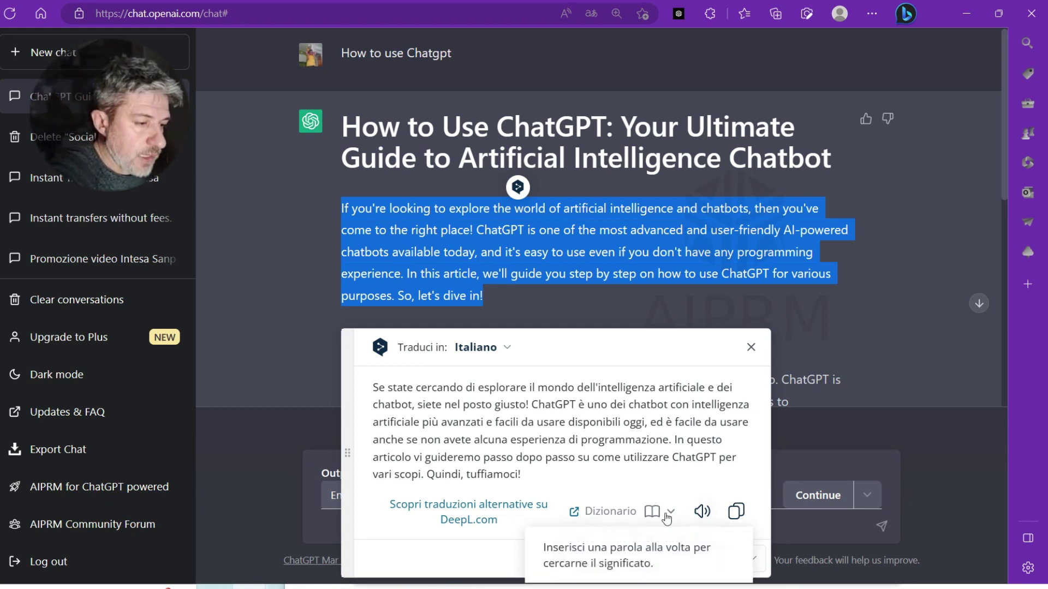
mouse_move(695, 516)
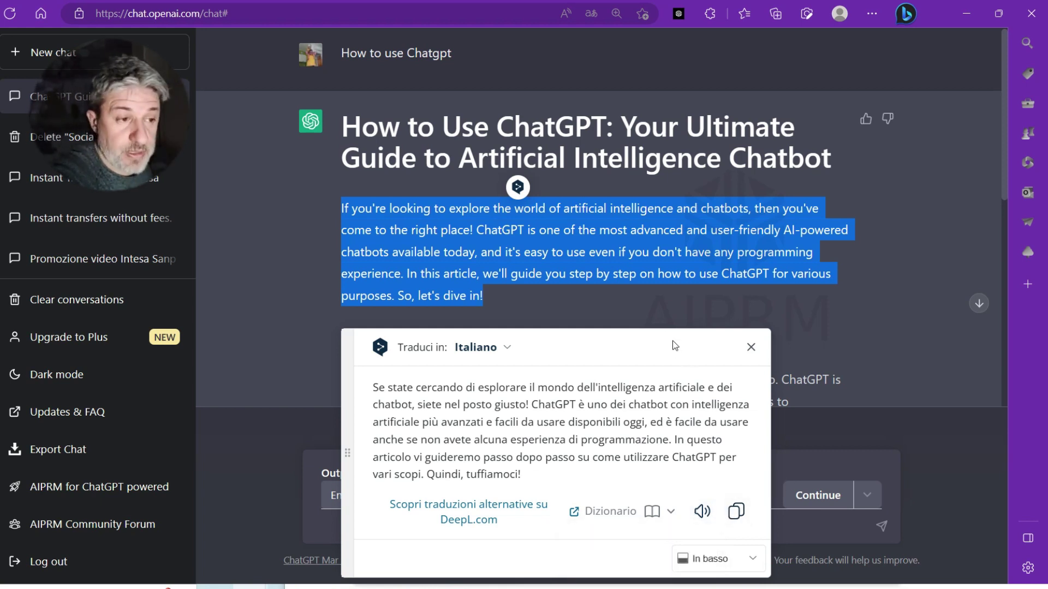
click(625, 279)
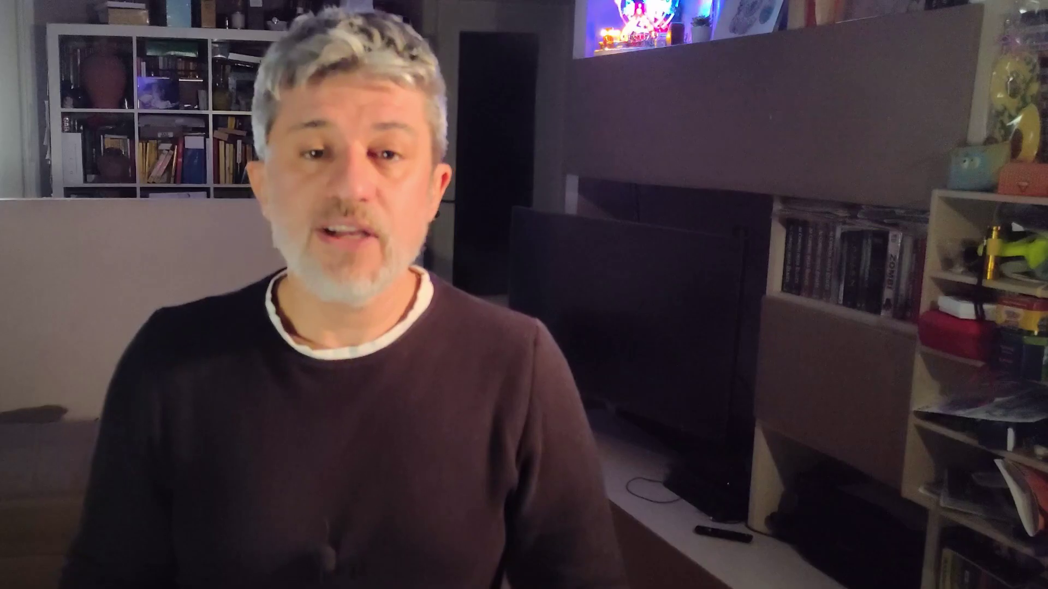